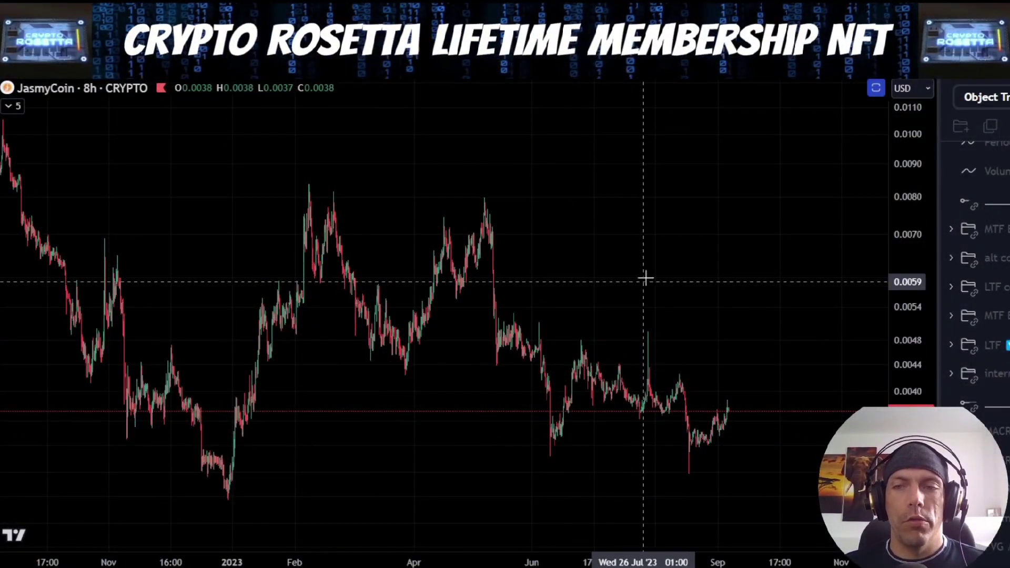
- Show the first MTF drawing group on the JasmyCoin chart so its wave count and projected targets fit in view
{"action": "left_click_drag", "start_coordinate": [649, 269], "coordinate": [641, 245]}
{"action": "left_click_drag", "start_coordinate": [896, 201], "coordinate": [909, 259]}
{"action": "left_click_drag", "start_coordinate": [702, 238], "coordinate": [707, 263]}
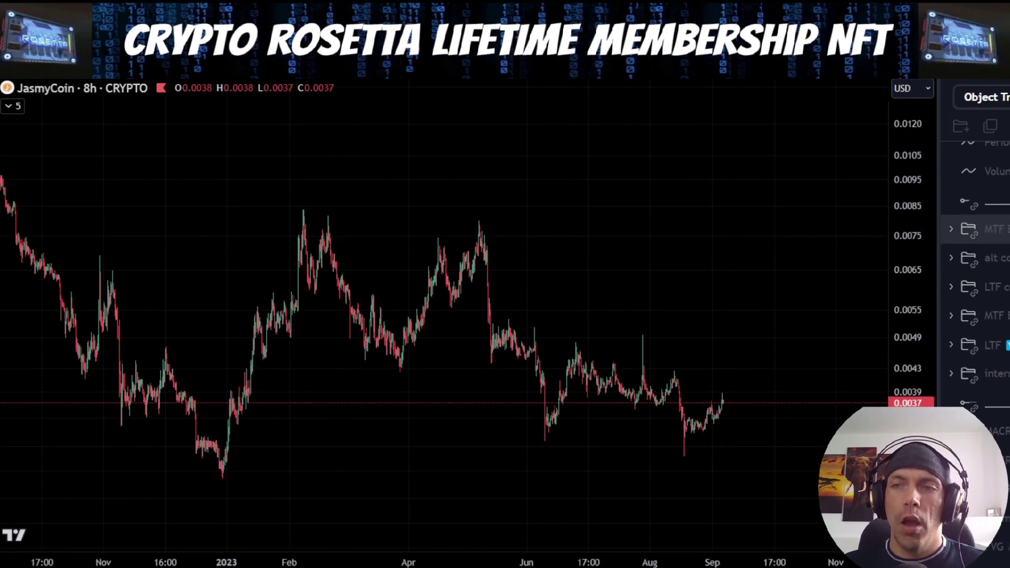
{"action": "left_click", "coordinate": [1008, 229]}
{"action": "left_click_drag", "start_coordinate": [805, 319], "coordinate": [774, 310]}
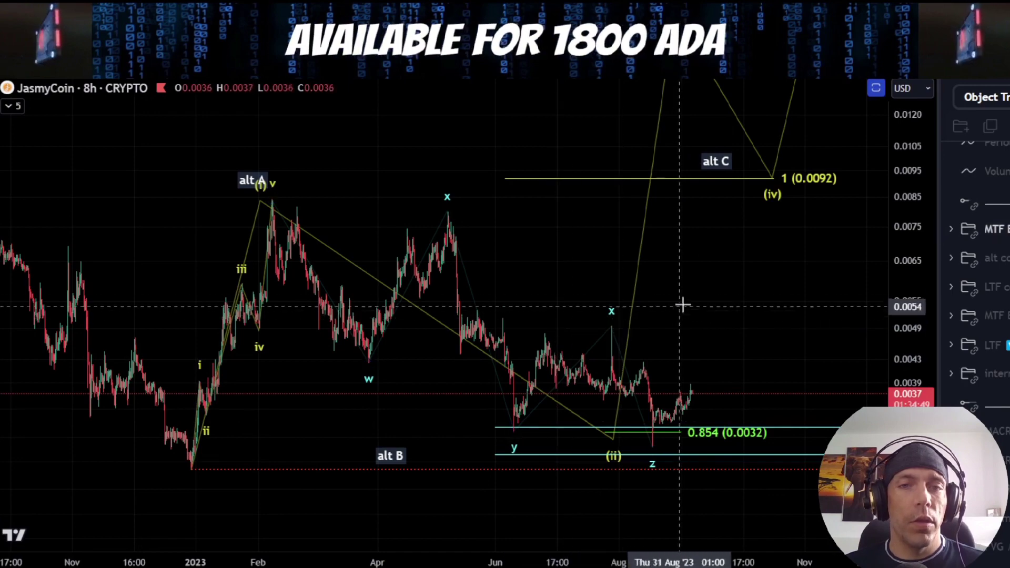
{"action": "left_click_drag", "start_coordinate": [680, 305], "coordinate": [659, 329]}
{"action": "scroll", "coordinate": [685, 316], "scroll_direction": "down", "scroll_amount": 3}
{"action": "left_click_drag", "start_coordinate": [900, 280], "coordinate": [901, 363]}
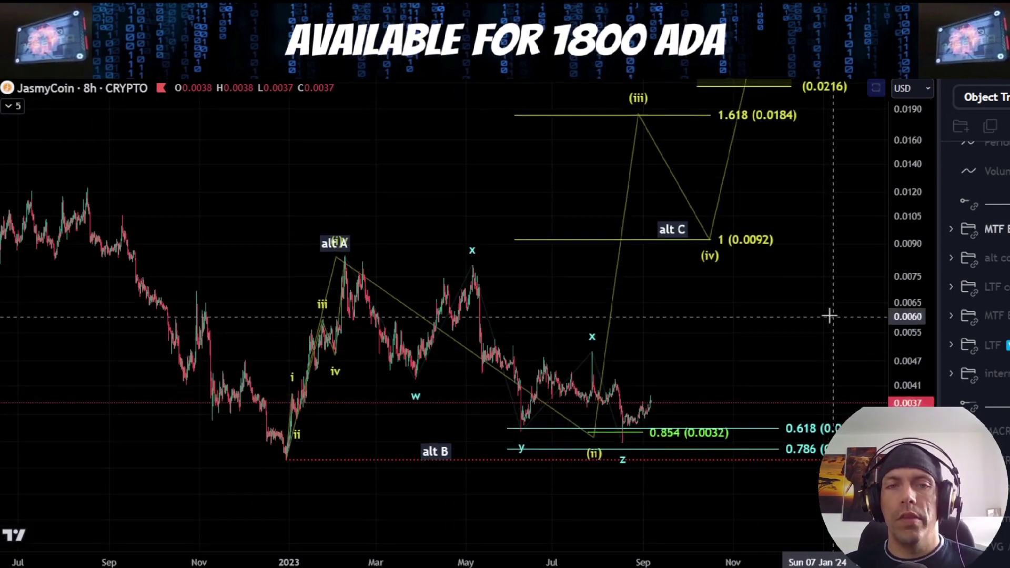
{"action": "left_click_drag", "start_coordinate": [826, 317], "coordinate": [768, 319]}
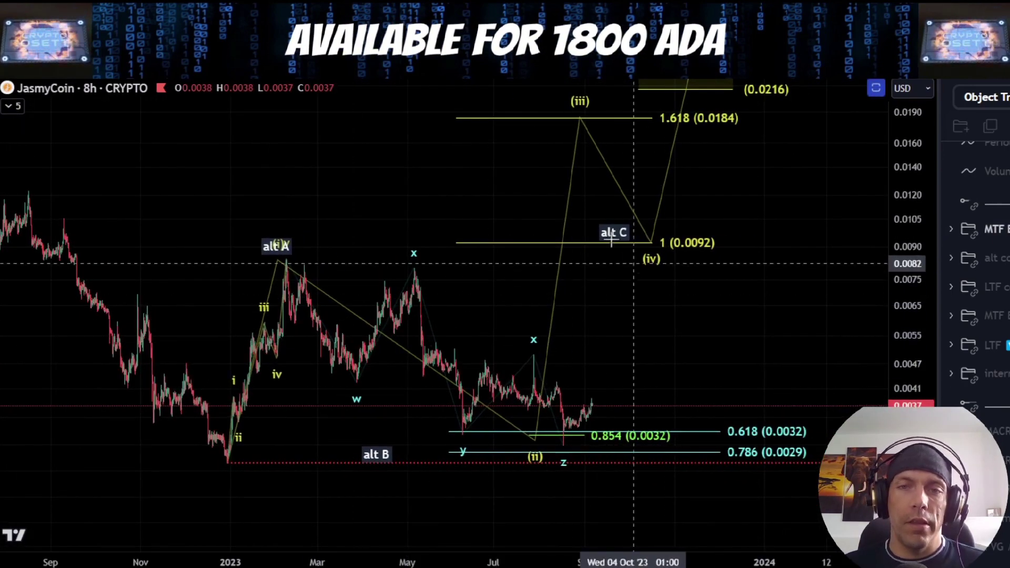
- Trace the rise from the early 2023 low to wave (i) with a brush stroke and undo it
{"action": "left_click_drag", "start_coordinate": [227, 464], "coordinate": [296, 268]}
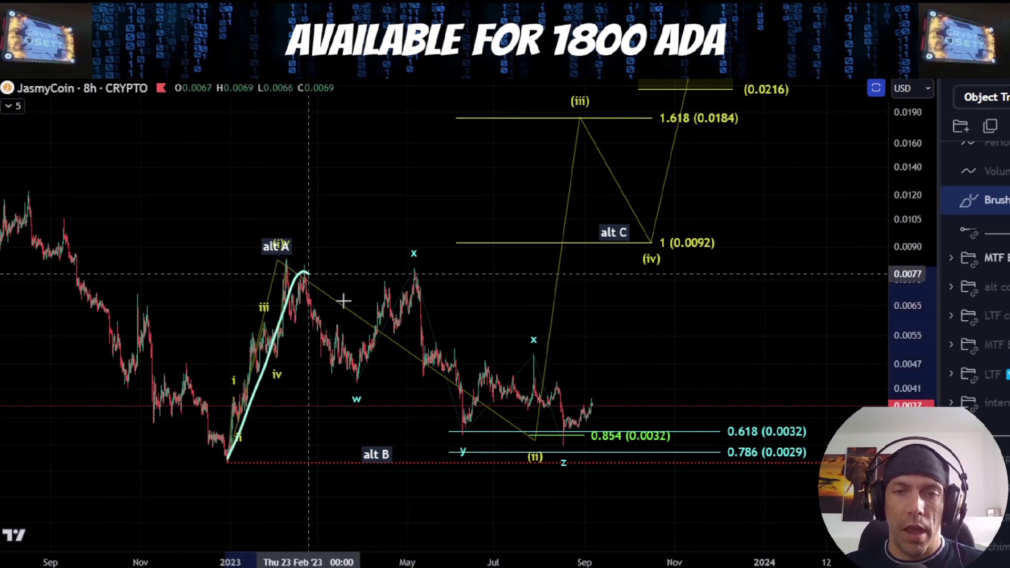
{"action": "mouse_move", "coordinate": [343, 301]}
{"action": "left_mouse_down"}
{"action": "mouse_move", "coordinate": [529, 421]}
{"action": "mouse_move", "coordinate": [586, 349]}
{"action": "mouse_move", "coordinate": [622, 252]}
{"action": "mouse_move", "coordinate": [730, 254]}
{"action": "left_mouse_up"}
{"action": "key", "text": "ctrl+z"}
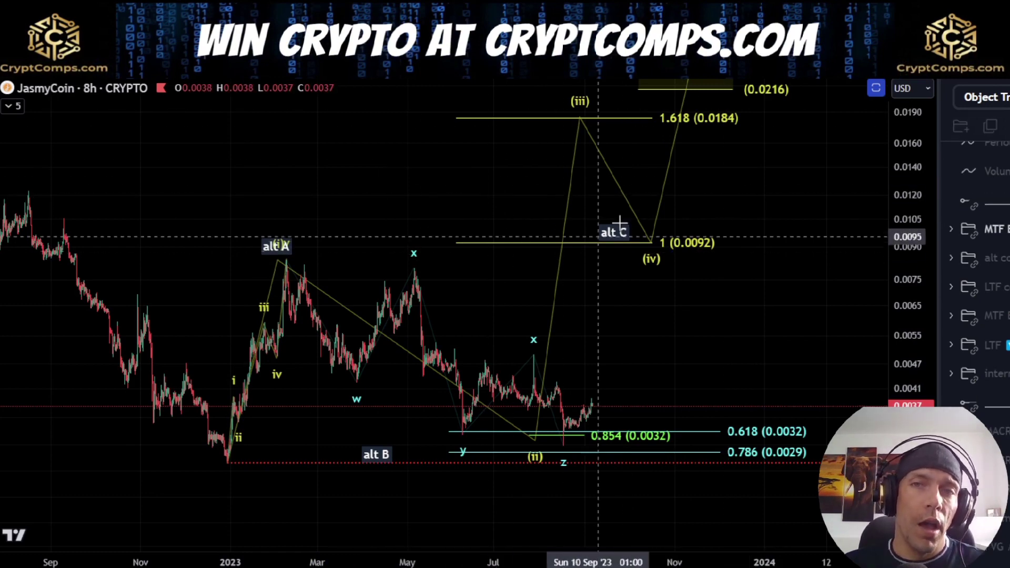
- Circle the 1.618 (0.0184) target with the brush and delete the mark
{"action": "mouse_move", "coordinate": [748, 109]}
{"action": "left_mouse_down"}
{"action": "mouse_move", "coordinate": [655, 108]}
{"action": "mouse_move", "coordinate": [682, 135]}
{"action": "left_mouse_up"}
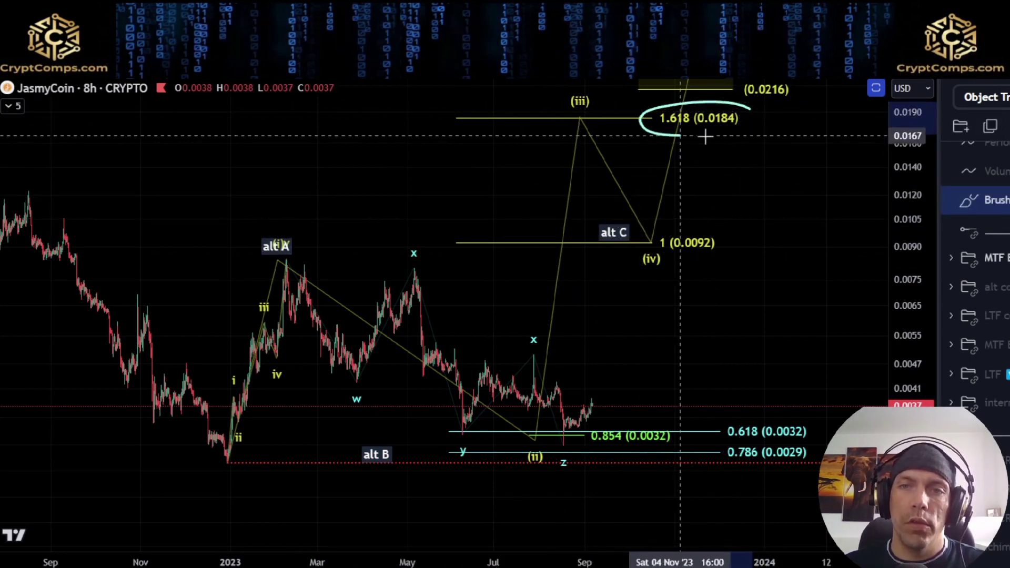
{"action": "left_click_drag", "start_coordinate": [743, 112], "coordinate": [740, 111]}
{"action": "key", "text": "Delete"}
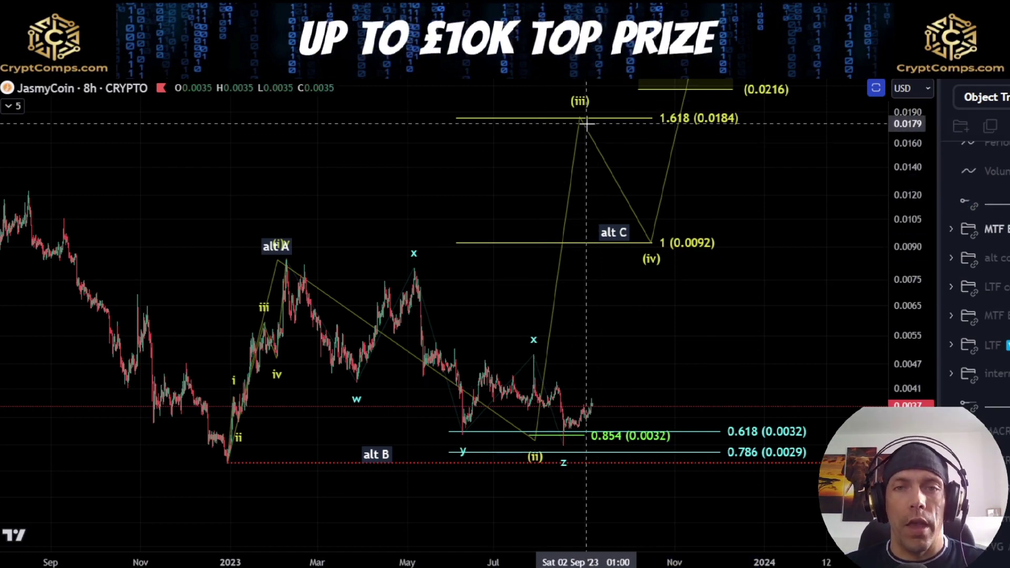
- Switch the JasmyCoin chart to the 4h timeframe and reframe it around the full wave count
{"action": "scroll", "coordinate": [726, 204], "scroll_direction": "down", "scroll_amount": 2}
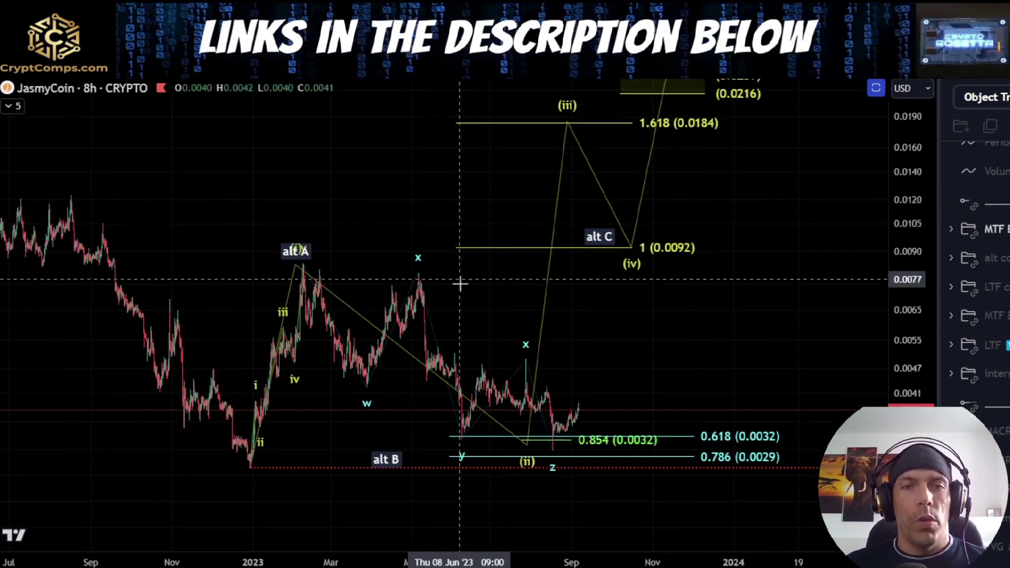
{"action": "left_click_drag", "start_coordinate": [460, 282], "coordinate": [465, 147]}
{"action": "left_click", "coordinate": [315, 68]}
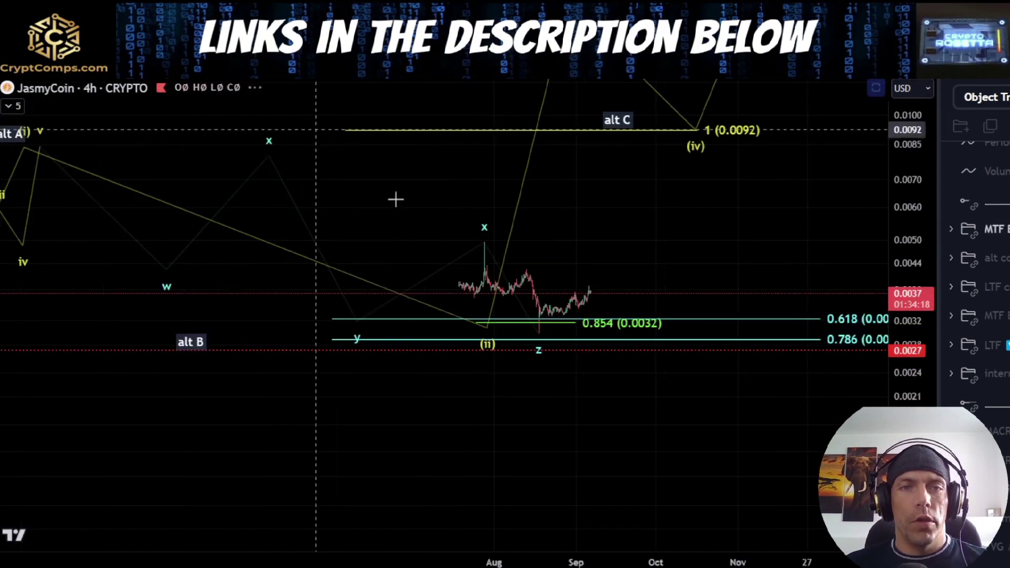
{"action": "scroll", "coordinate": [444, 224], "scroll_direction": "down", "scroll_amount": 2}
{"action": "left_click_drag", "start_coordinate": [915, 392], "coordinate": [914, 272]}
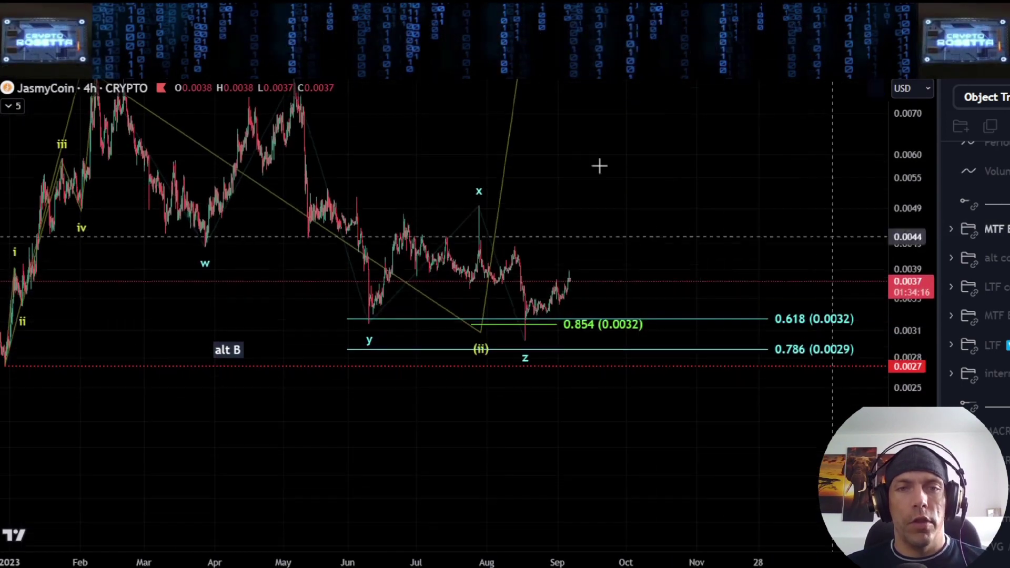
{"action": "left_click_drag", "start_coordinate": [600, 168], "coordinate": [674, 277]}
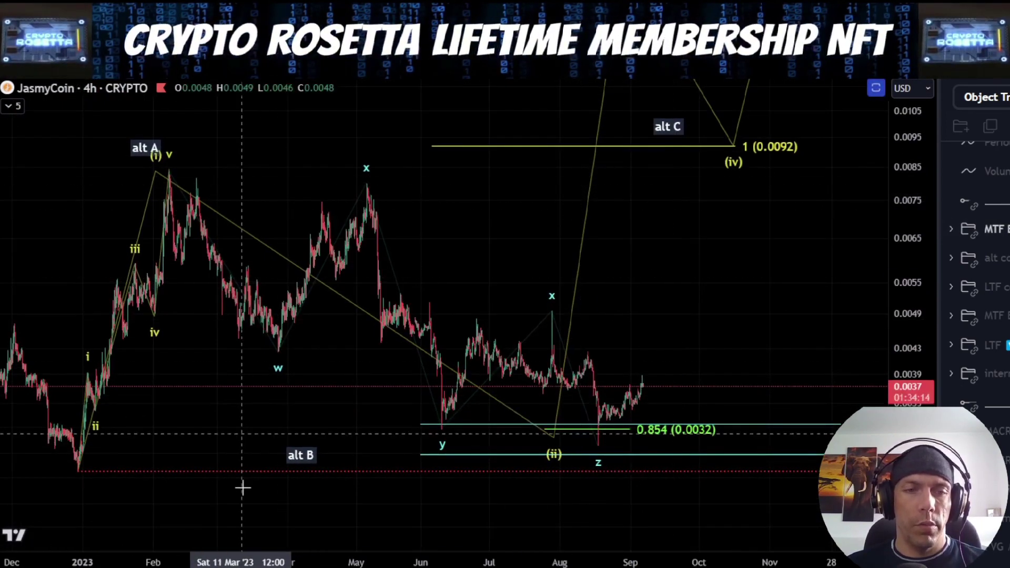
- Trace the w-x-y-x-z correction from the wave (i) high with the brush and delete the drawing
{"action": "left_click_drag", "start_coordinate": [175, 180], "coordinate": [251, 307]}
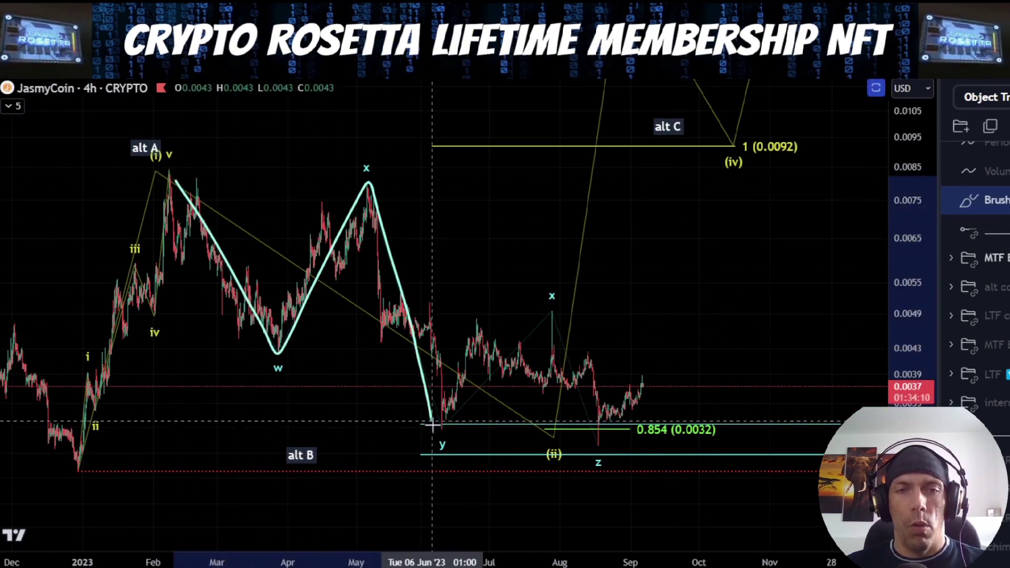
{"action": "mouse_move", "coordinate": [451, 359]}
{"action": "left_mouse_down"}
{"action": "mouse_move", "coordinate": [548, 311]}
{"action": "mouse_move", "coordinate": [608, 440]}
{"action": "left_mouse_up"}
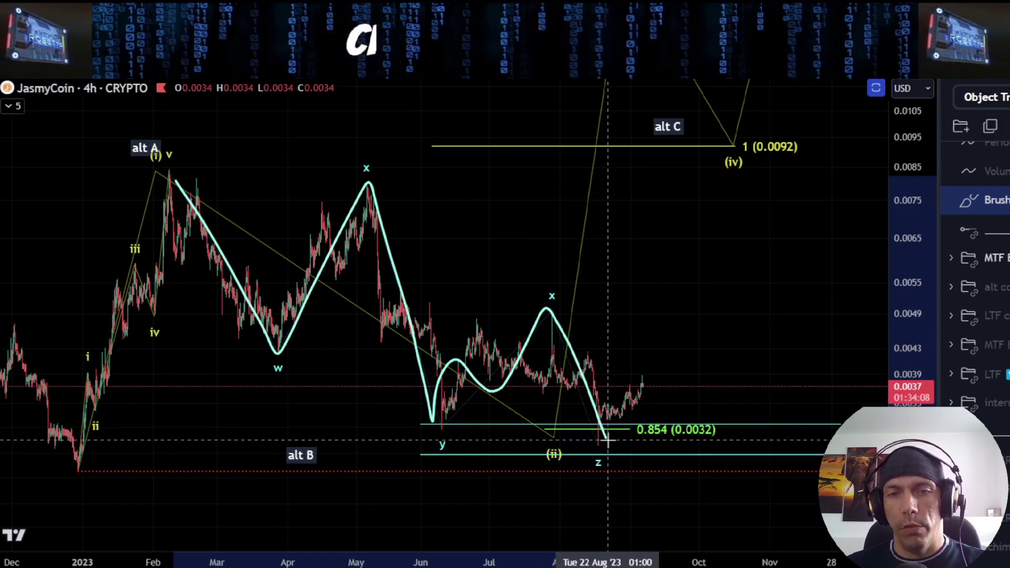
{"action": "key", "text": "Delete"}
- Draw a brush stroke up from the wave z low and circle the May wave x high, deleting both marks
{"action": "left_click_drag", "start_coordinate": [693, 362], "coordinate": [582, 283]}
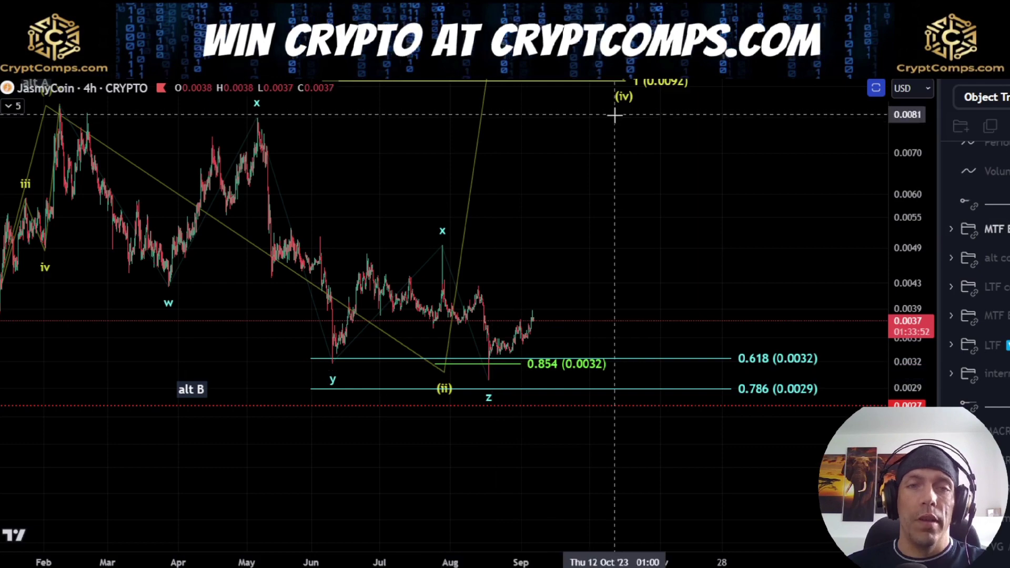
{"action": "left_click_drag", "start_coordinate": [908, 231], "coordinate": [908, 288]}
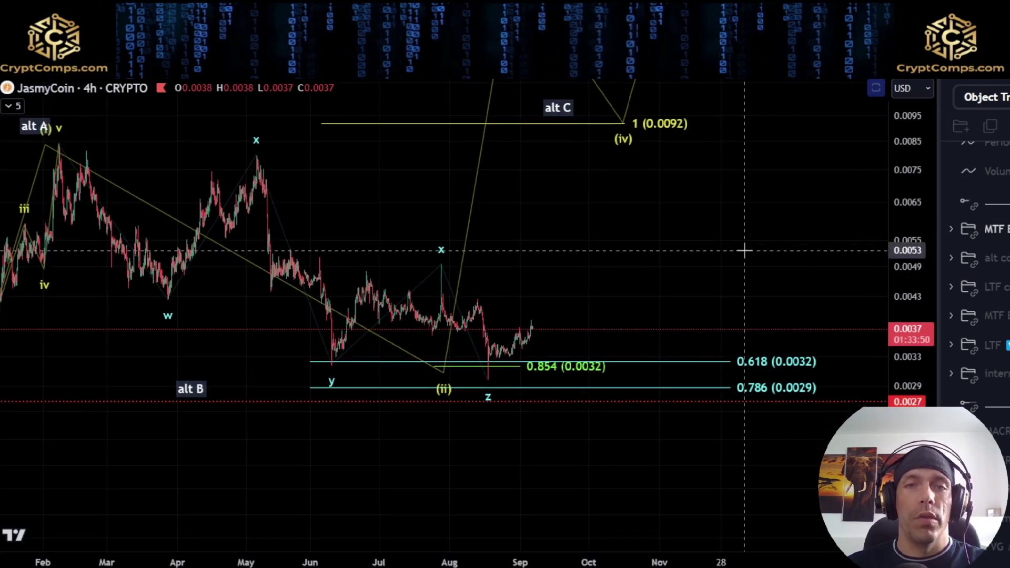
{"action": "left_click_drag", "start_coordinate": [609, 212], "coordinate": [614, 293]}
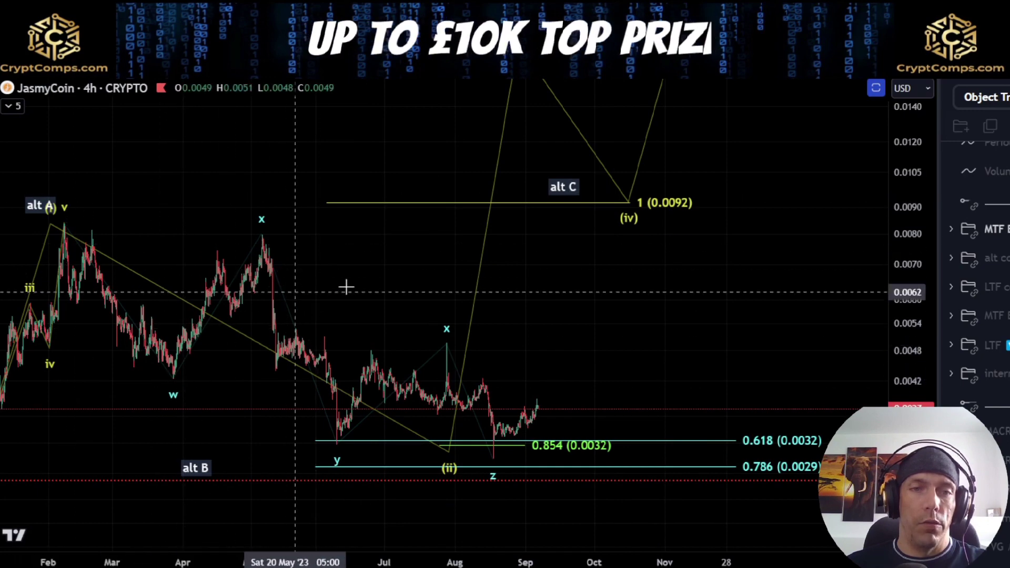
{"action": "left_click_drag", "start_coordinate": [376, 264], "coordinate": [380, 241]}
{"action": "left_click_drag", "start_coordinate": [611, 300], "coordinate": [623, 334]}
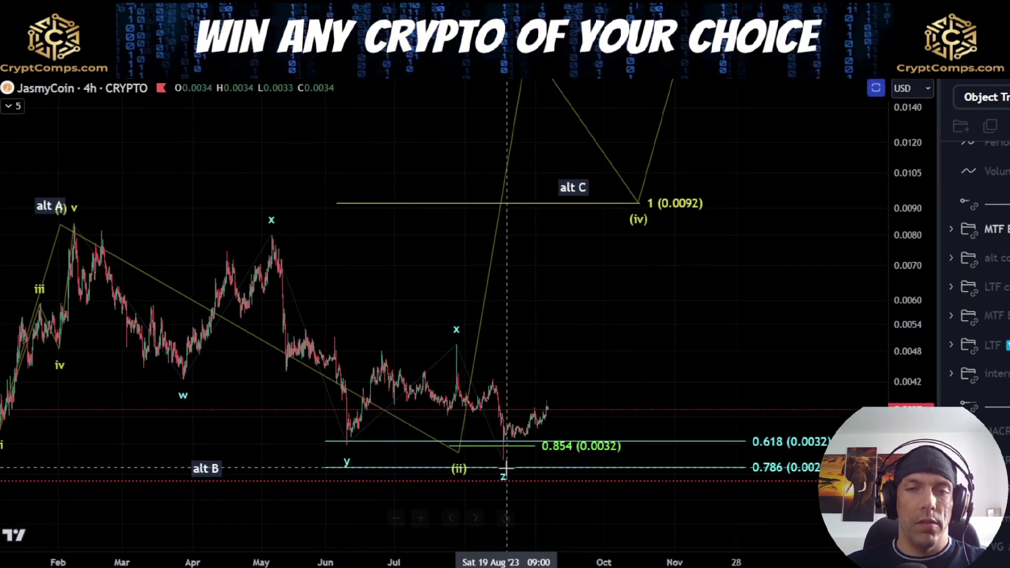
{"action": "mouse_move", "coordinate": [505, 464]}
{"action": "left_mouse_down"}
{"action": "mouse_move", "coordinate": [577, 337]}
{"action": "mouse_move", "coordinate": [547, 359]}
{"action": "mouse_move", "coordinate": [596, 358]}
{"action": "left_mouse_up"}
{"action": "key", "text": "Delete"}
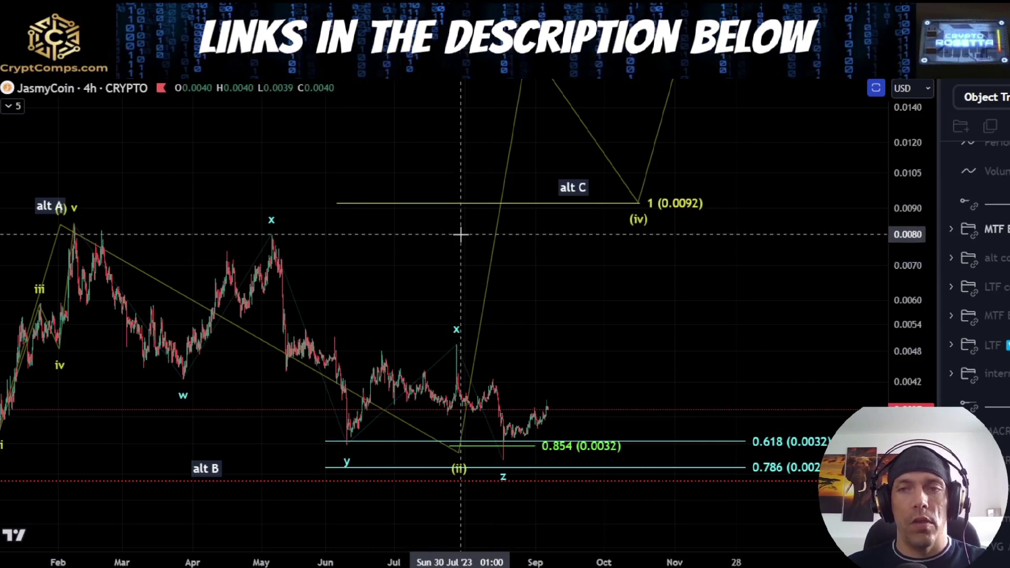
{"action": "mouse_move", "coordinate": [252, 247]}
{"action": "left_mouse_down"}
{"action": "mouse_move", "coordinate": [284, 239]}
{"action": "mouse_move", "coordinate": [284, 229]}
{"action": "left_mouse_up"}
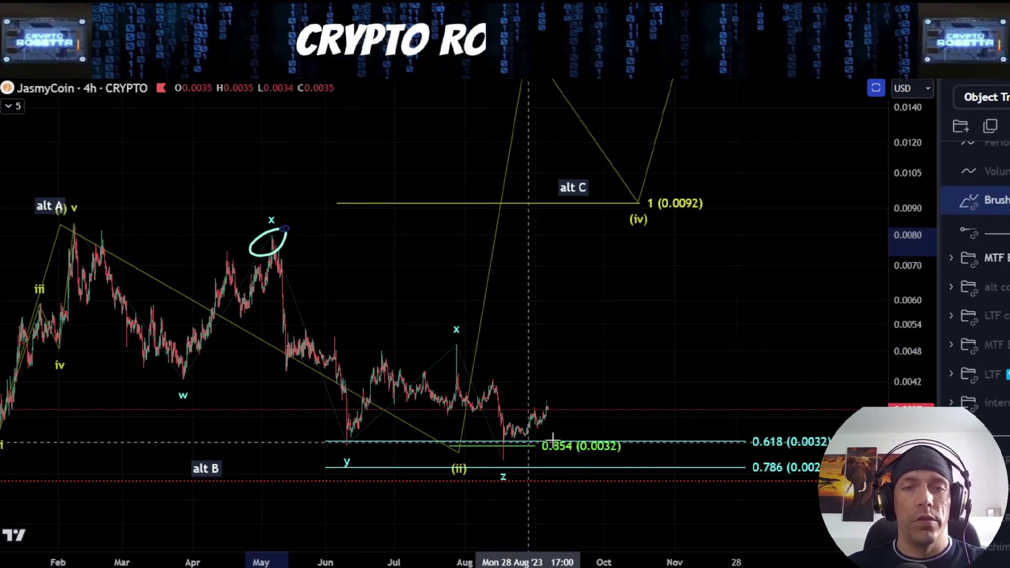
{"action": "key", "text": "Delete"}
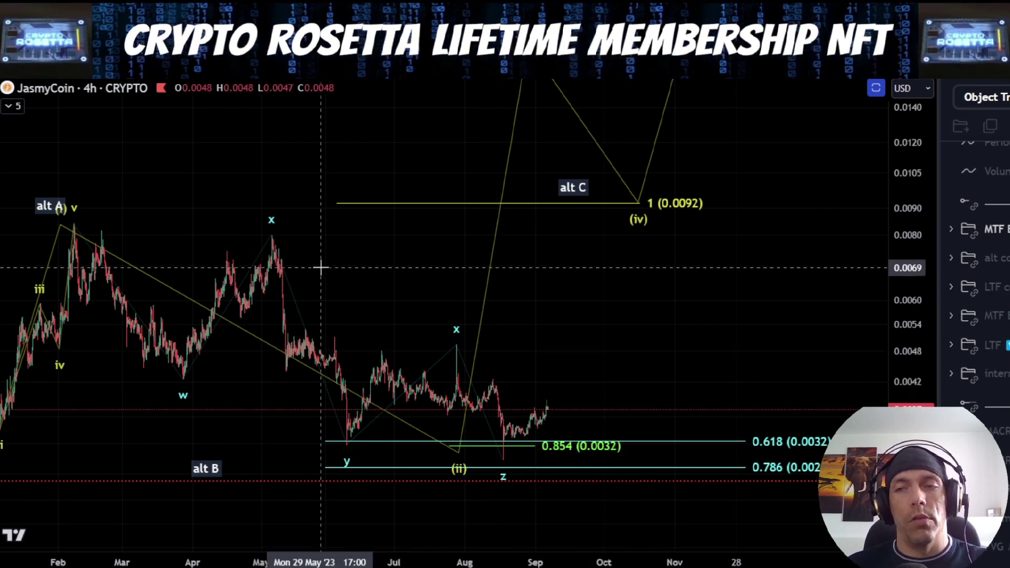
- Hide the MTF drawing group and show the alt count group with its a-b-c count and converging trendlines
{"action": "left_click_drag", "start_coordinate": [402, 288], "coordinate": [495, 281]}
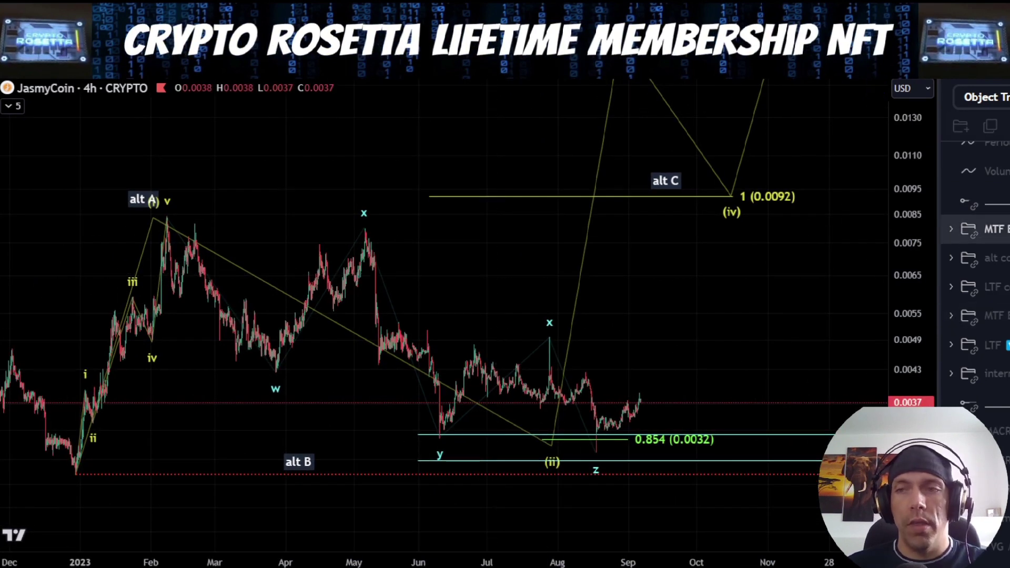
{"action": "left_click", "coordinate": [1009, 229]}
{"action": "left_click", "coordinate": [1009, 258]}
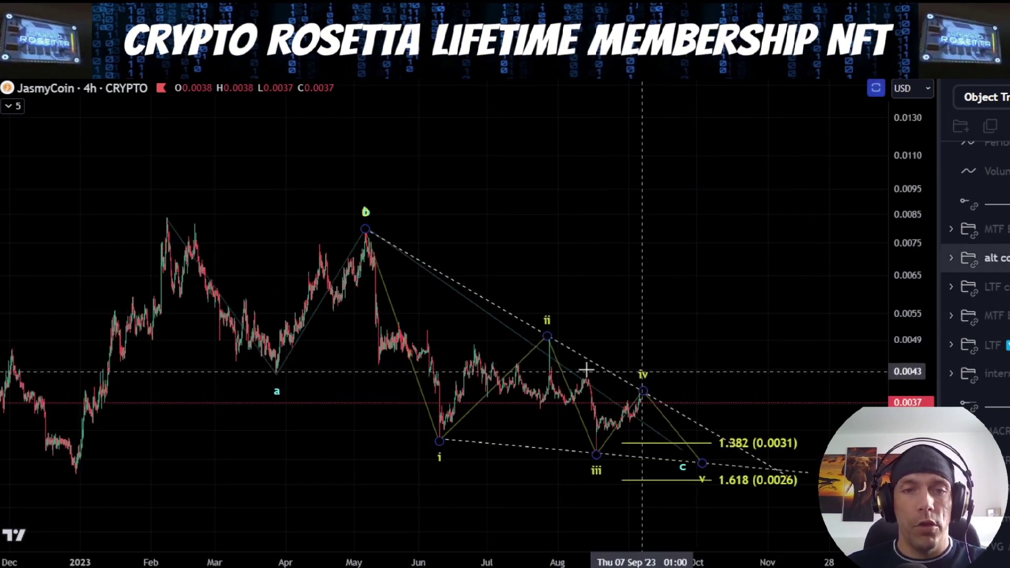
{"action": "left_click_drag", "start_coordinate": [633, 253], "coordinate": [662, 245]}
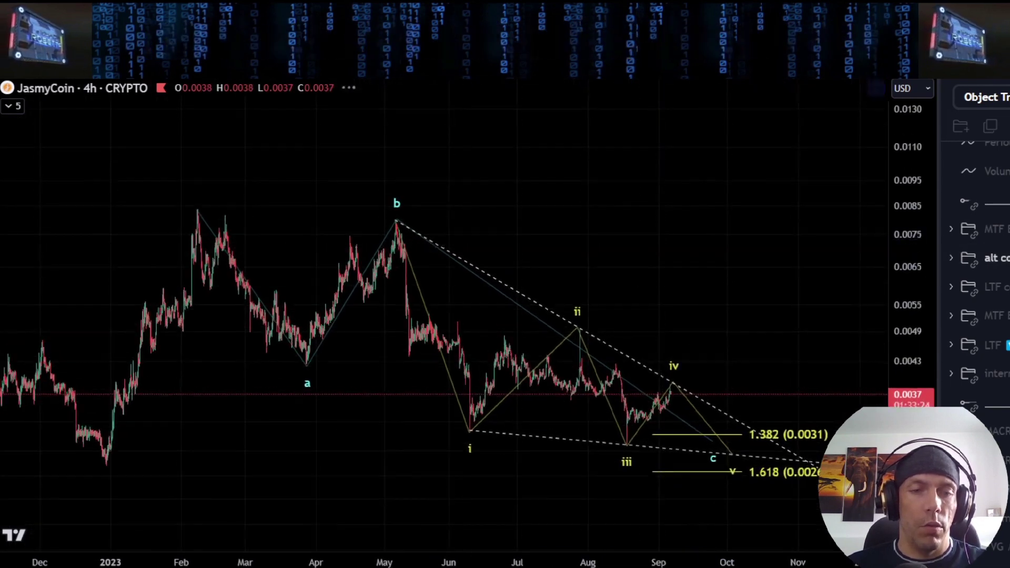
- Trace waves a and b and the legs from b through i and ii toward iii with the brush, deleting each stroke
{"action": "mouse_move", "coordinate": [197, 220]}
{"action": "left_mouse_down"}
{"action": "mouse_move", "coordinate": [308, 366]}
{"action": "mouse_move", "coordinate": [359, 288]}
{"action": "left_mouse_up"}
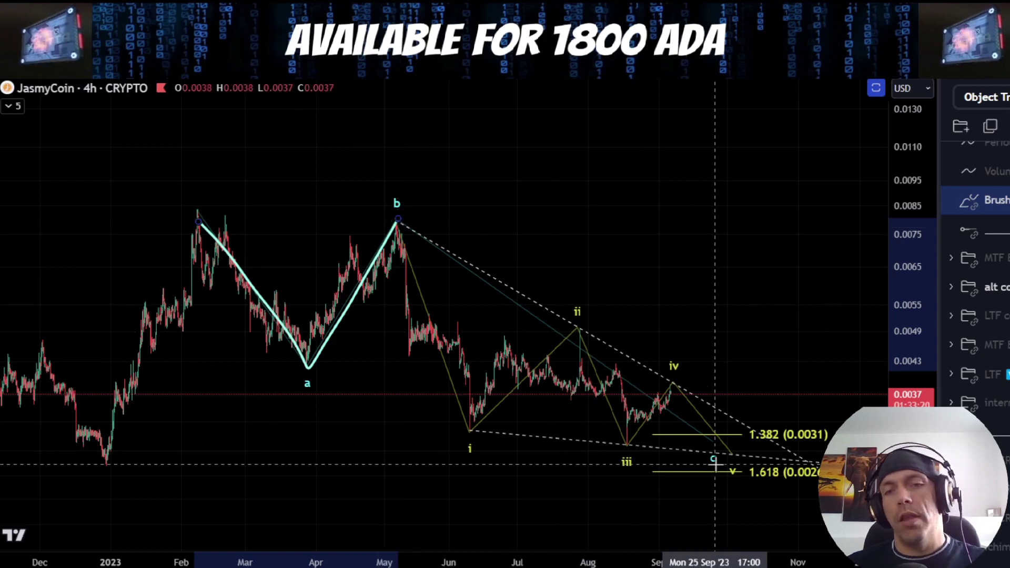
{"action": "key", "text": "Delete"}
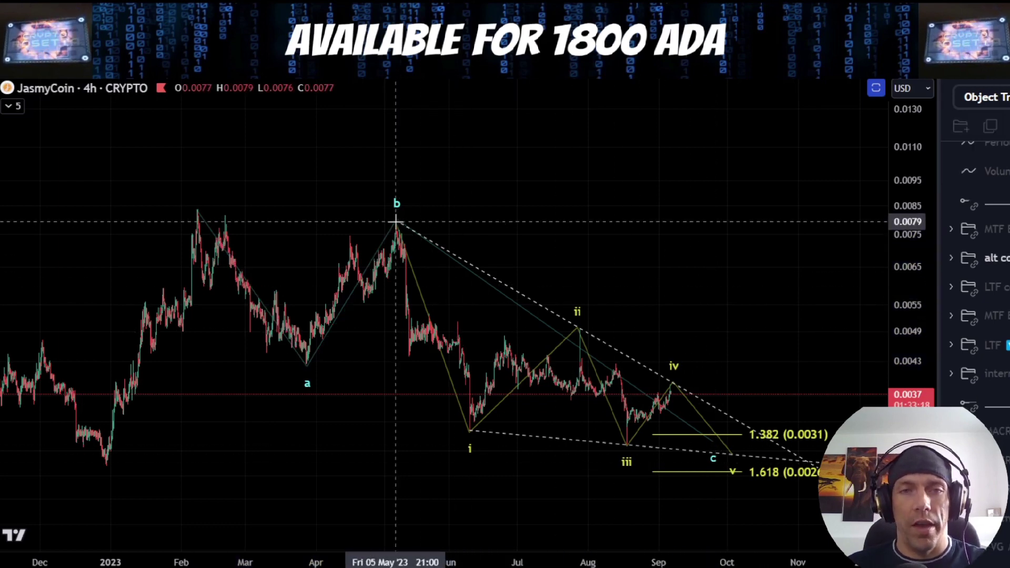
{"action": "left_click_drag", "start_coordinate": [396, 222], "coordinate": [435, 370]}
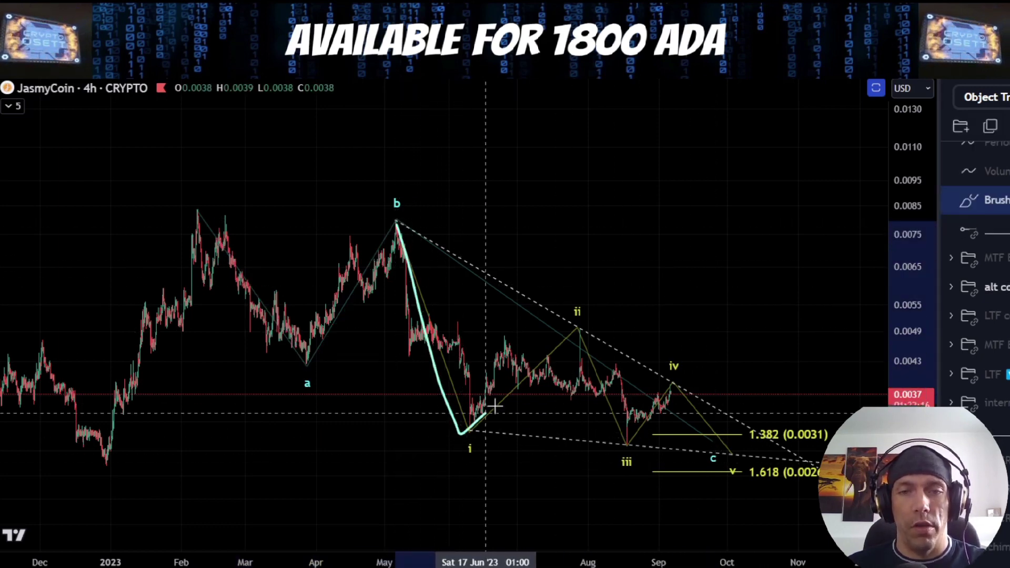
{"action": "mouse_move", "coordinate": [560, 335]}
{"action": "left_mouse_down"}
{"action": "mouse_move", "coordinate": [576, 329]}
{"action": "mouse_move", "coordinate": [584, 397]}
{"action": "left_mouse_up"}
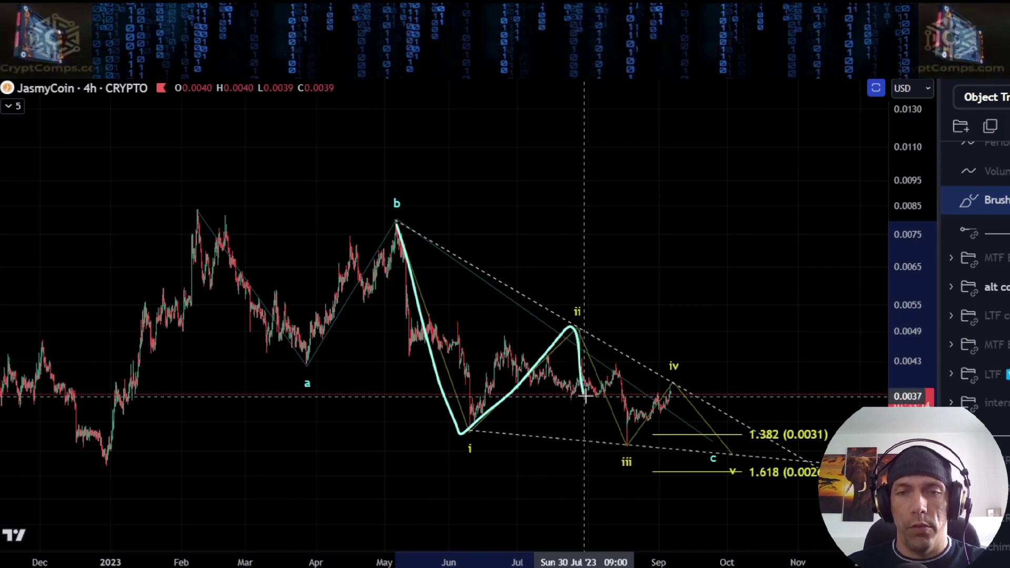
{"action": "key", "text": "Delete"}
- Trace the rise from wave iii to iv, circle the wave iv high and sketch a decline from it, undoing the strokes
{"action": "scroll", "coordinate": [690, 378], "scroll_direction": "up", "scroll_amount": 5}
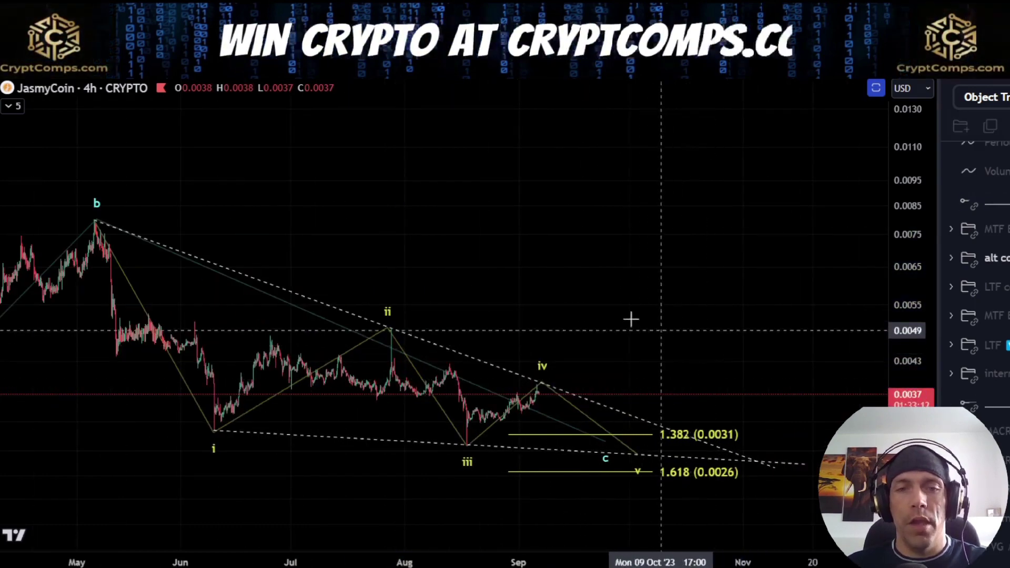
{"action": "left_click_drag", "start_coordinate": [634, 322], "coordinate": [488, 216]}
{"action": "scroll", "coordinate": [479, 327], "scroll_direction": "up", "scroll_amount": 3}
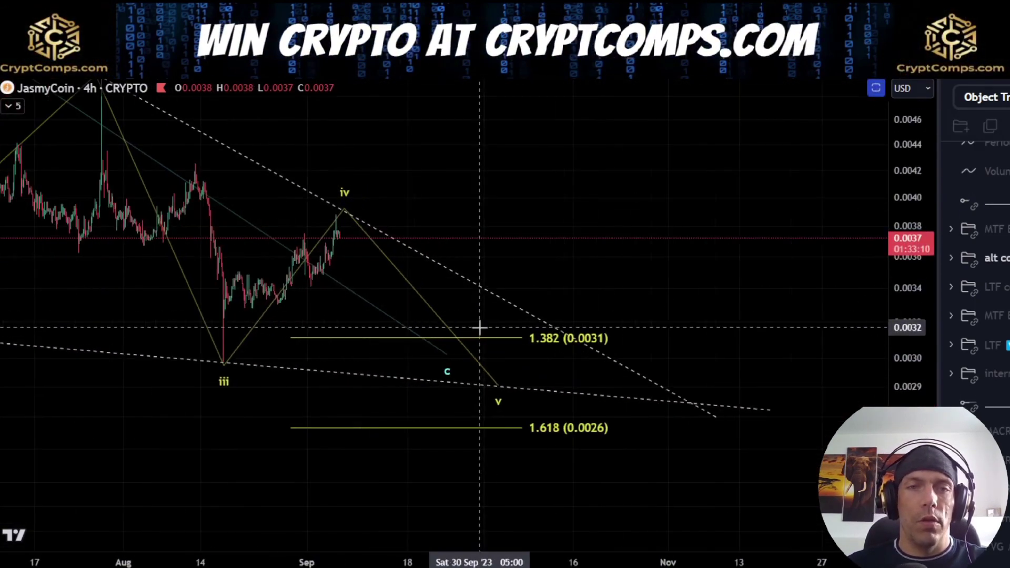
{"action": "left_click_drag", "start_coordinate": [477, 263], "coordinate": [519, 316]}
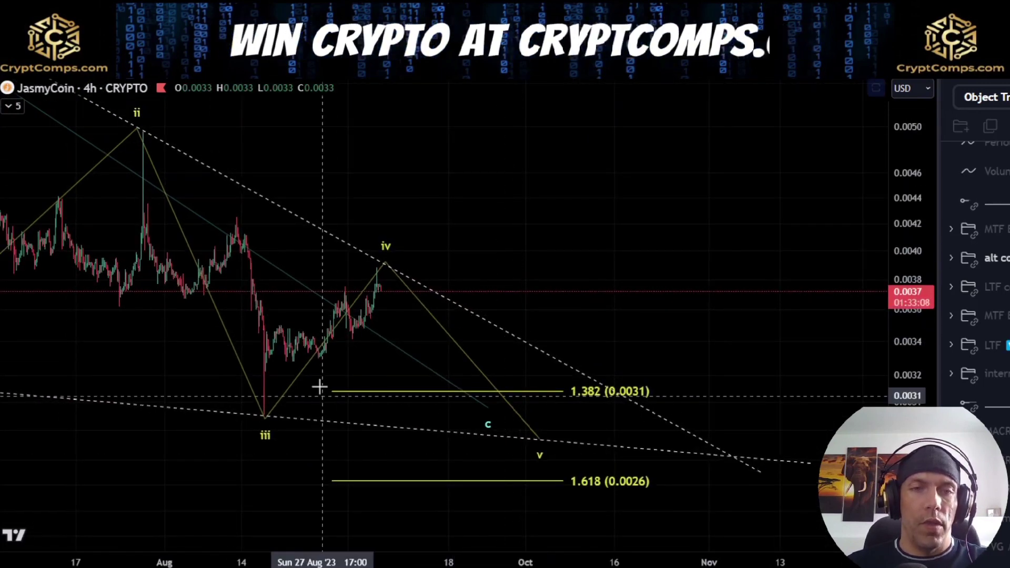
{"action": "mouse_move", "coordinate": [267, 423]}
{"action": "left_mouse_down"}
{"action": "mouse_move", "coordinate": [348, 364]}
{"action": "mouse_move", "coordinate": [410, 249]}
{"action": "mouse_move", "coordinate": [420, 371]}
{"action": "left_mouse_up"}
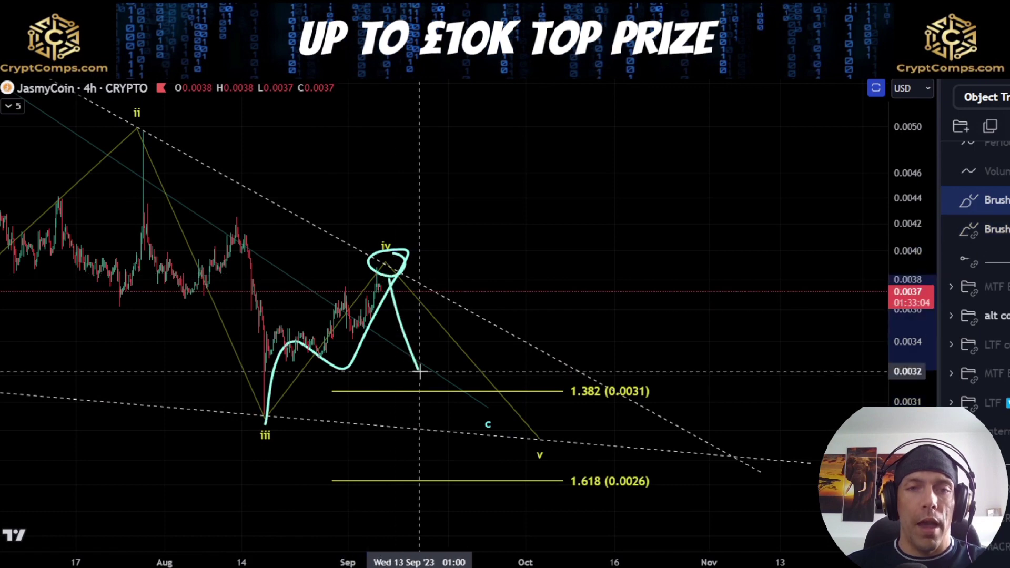
{"action": "key", "text": "ctrl+z"}
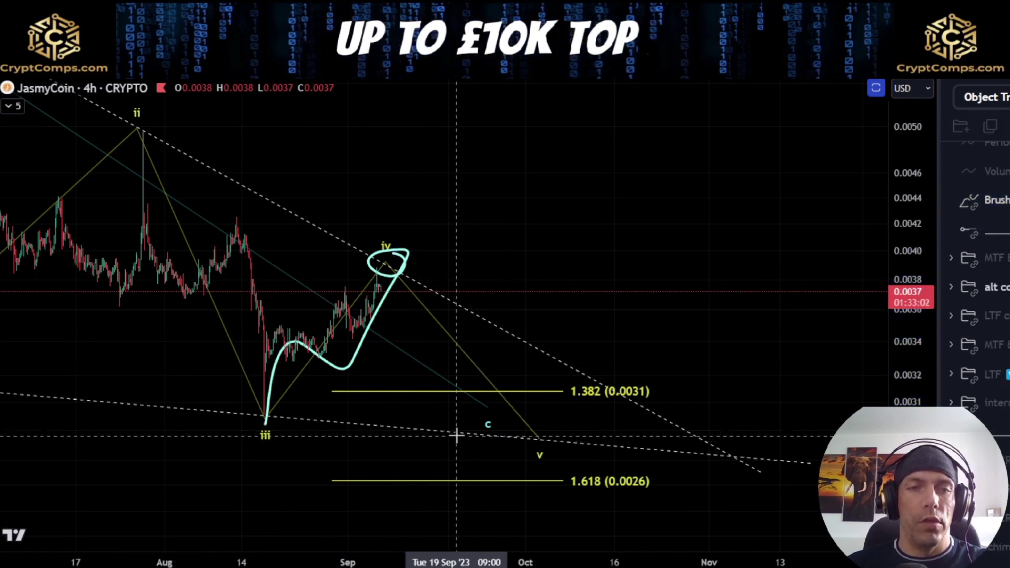
{"action": "key", "text": "ctrl+z"}
{"action": "scroll", "coordinate": [475, 298], "scroll_direction": "down", "scroll_amount": 1}
{"action": "scroll", "coordinate": [475, 297], "scroll_direction": "down", "scroll_amount": 1}
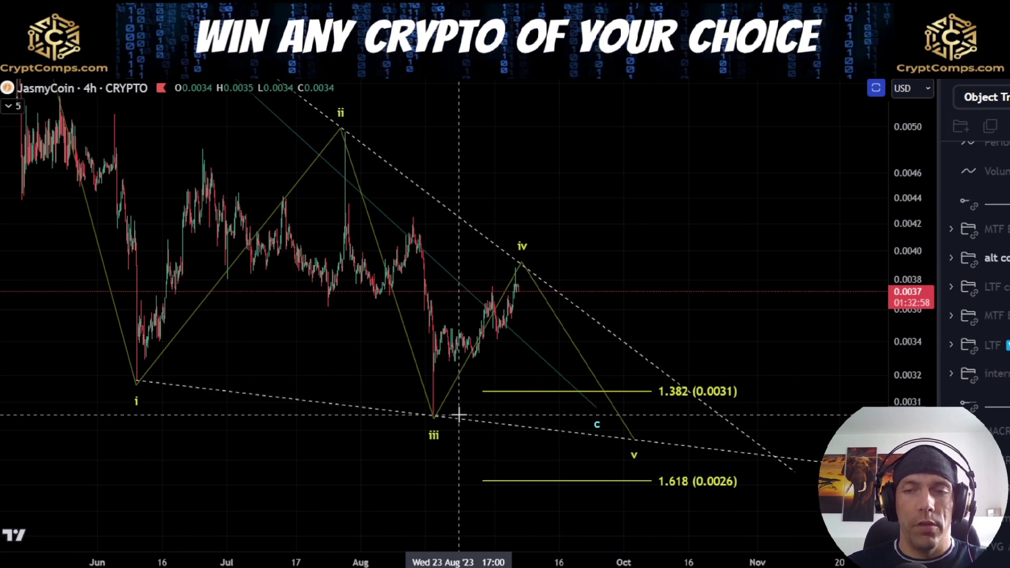
{"action": "scroll", "coordinate": [459, 416], "scroll_direction": "down", "scroll_amount": 1}
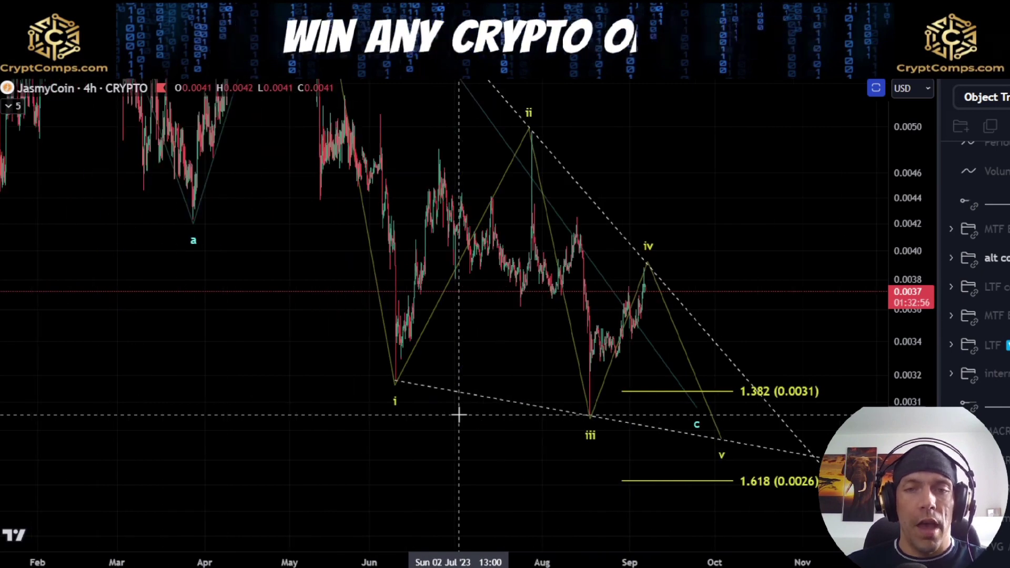
- Circle the wave iii low and mark the price low near the start of 2023 with the brush, deleting both marks
{"action": "scroll", "coordinate": [459, 416], "scroll_direction": "down", "scroll_amount": 1}
{"action": "left_click_drag", "start_coordinate": [649, 413], "coordinate": [647, 413]}
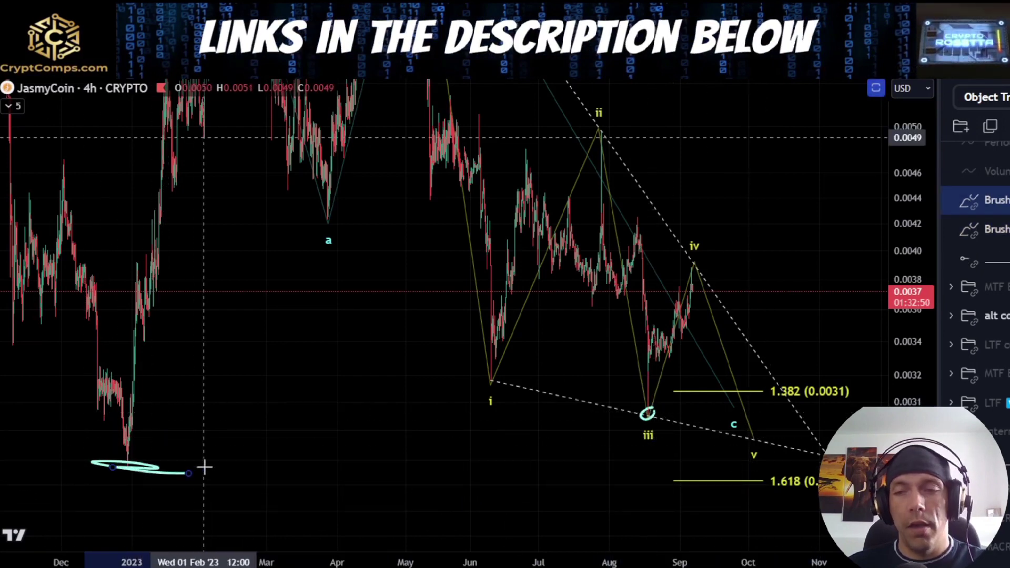
{"action": "key", "text": "Delete"}
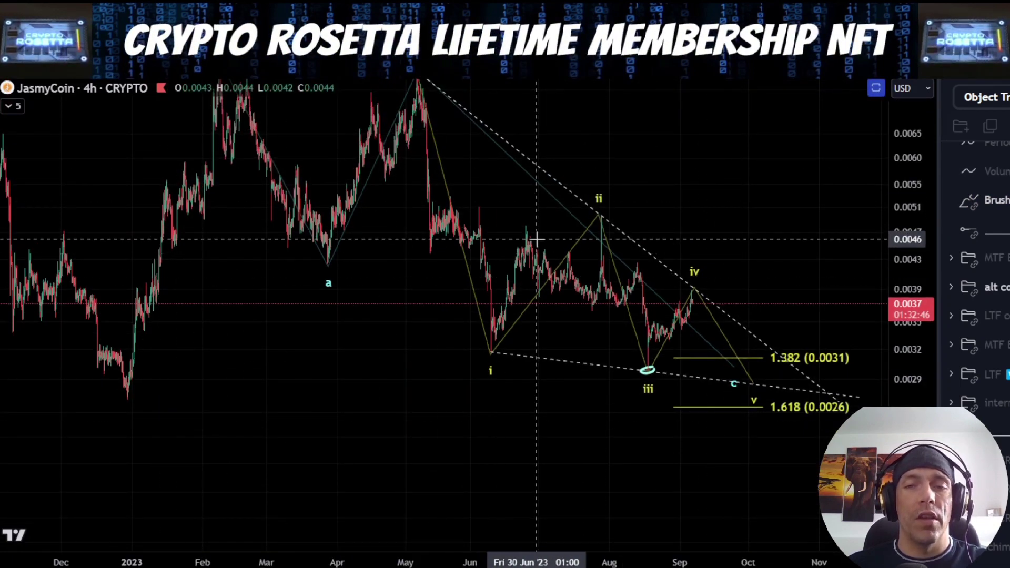
{"action": "left_click_drag", "start_coordinate": [655, 128], "coordinate": [582, 198]}
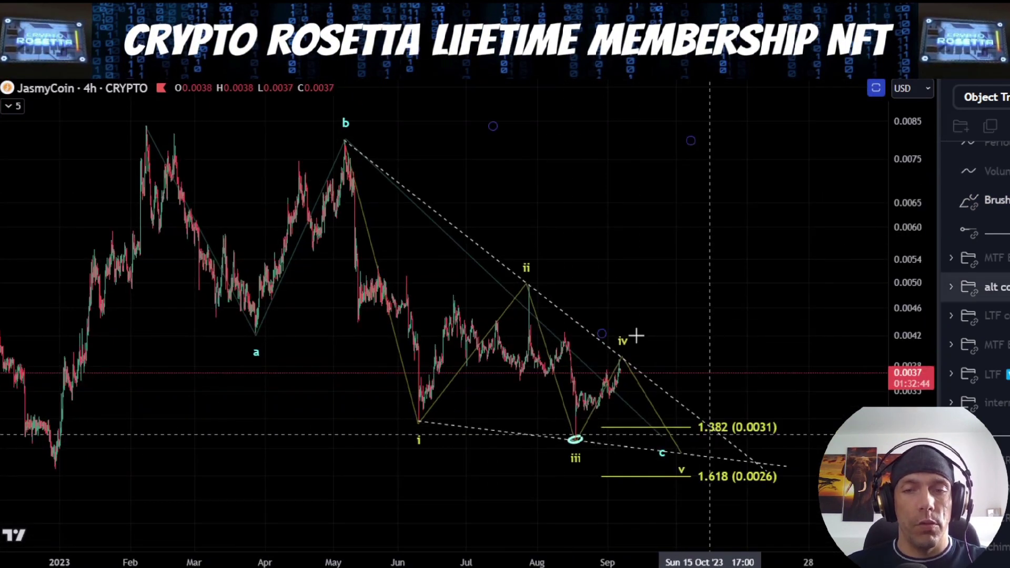
{"action": "left_click", "coordinate": [578, 441]}
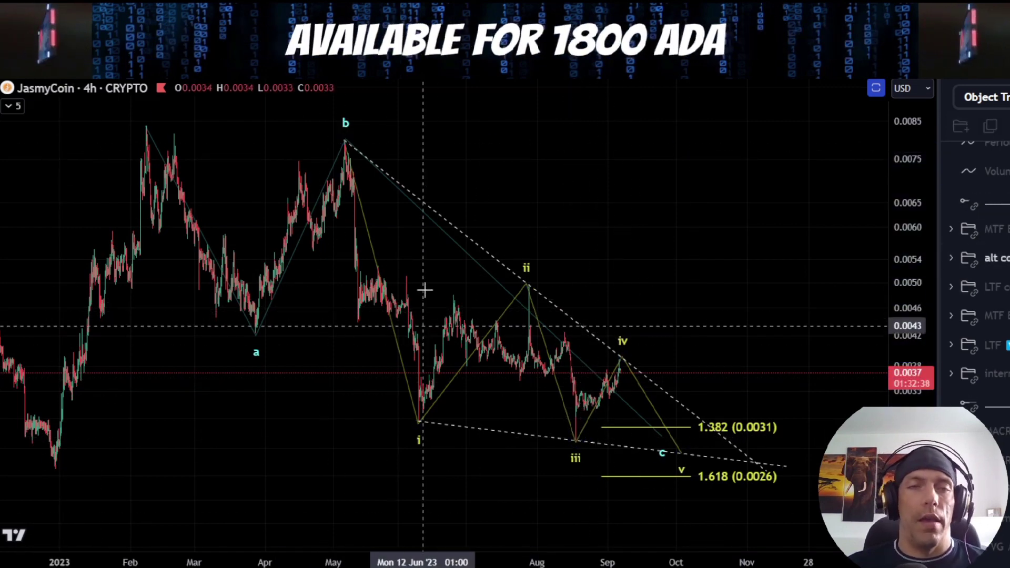
- Switch the JasmyCoin chart to the 8h timeframe with the alt count in view
{"action": "left_click_drag", "start_coordinate": [269, 482], "coordinate": [289, 507]}
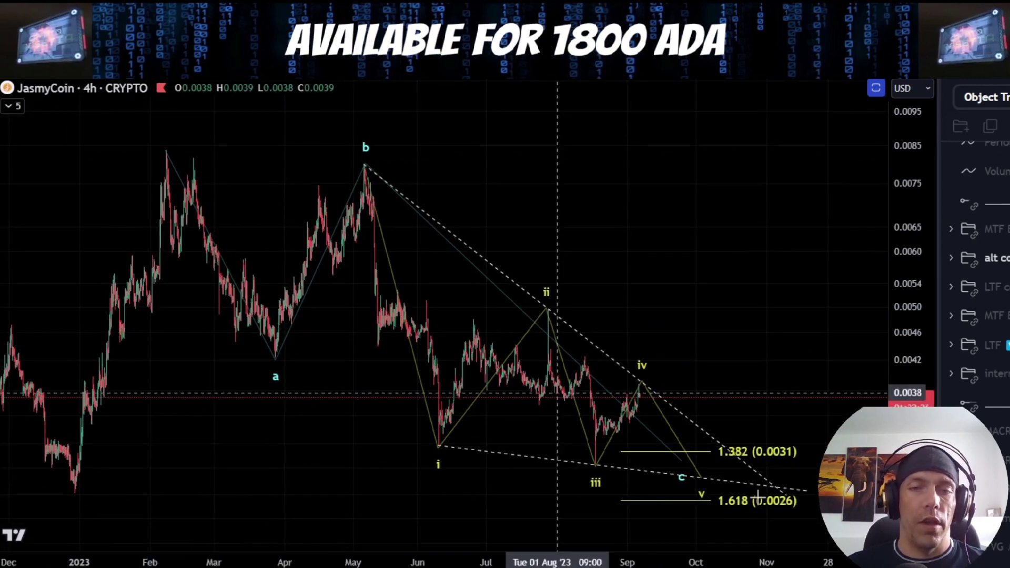
{"action": "left_click_drag", "start_coordinate": [706, 298], "coordinate": [738, 341]}
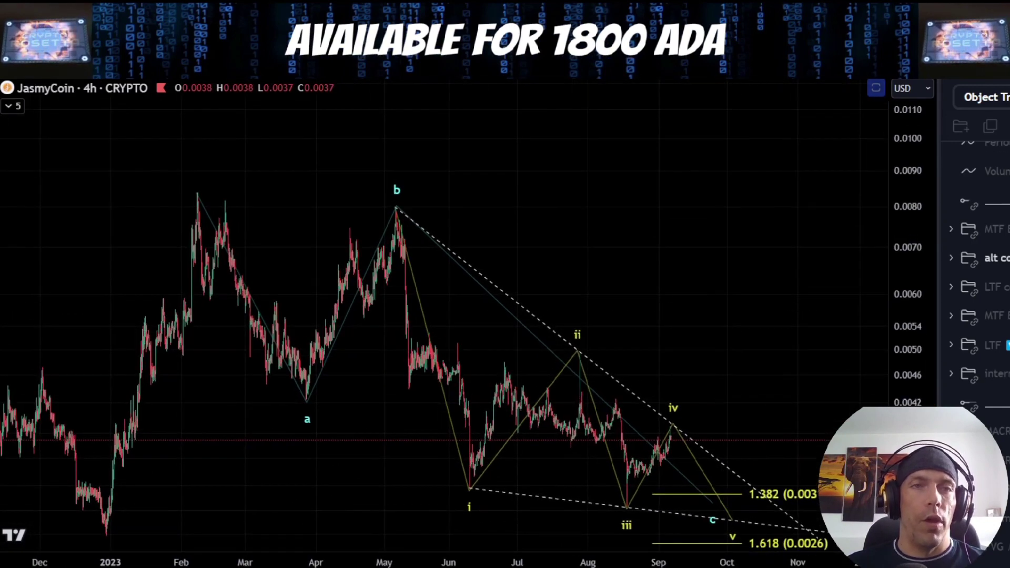
{"action": "left_click", "coordinate": [284, 77]}
{"action": "scroll", "coordinate": [612, 374], "scroll_direction": "up", "scroll_amount": 5}
{"action": "left_click_drag", "start_coordinate": [661, 279], "coordinate": [606, 169]}
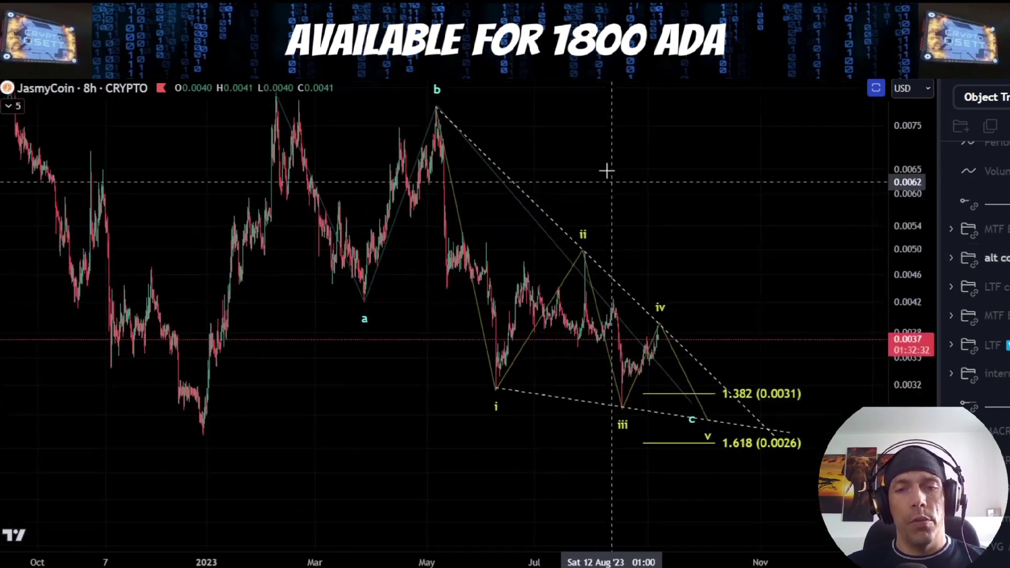
{"action": "left_click_drag", "start_coordinate": [752, 270], "coordinate": [668, 237]}
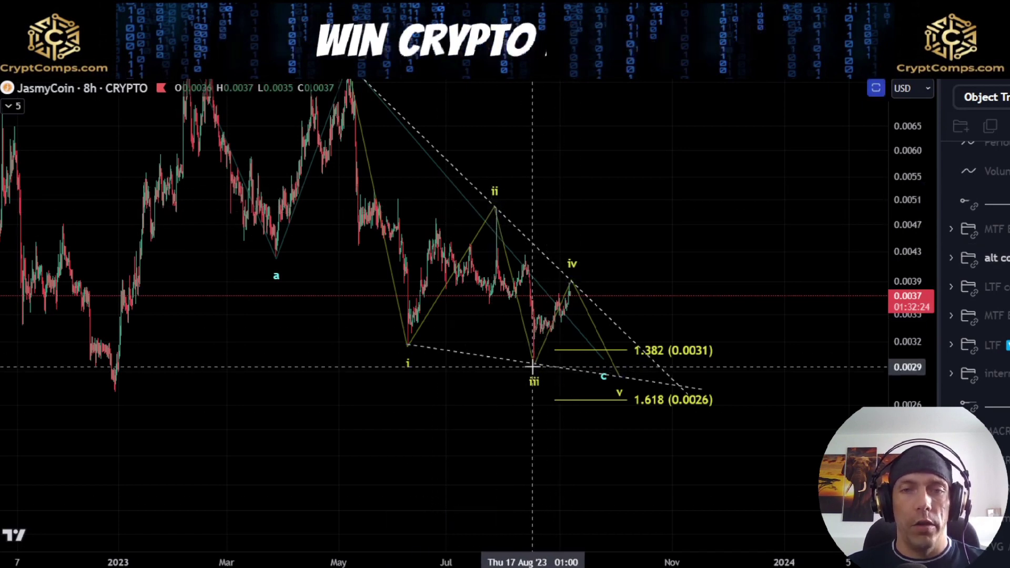
- Trace the three-part rise from wave iii to iv and sketch a decline toward c with the brush, undoing the strokes
{"action": "scroll", "coordinate": [595, 288], "scroll_direction": "up", "scroll_amount": 3}
{"action": "scroll", "coordinate": [595, 288], "scroll_direction": "up", "scroll_amount": 2}
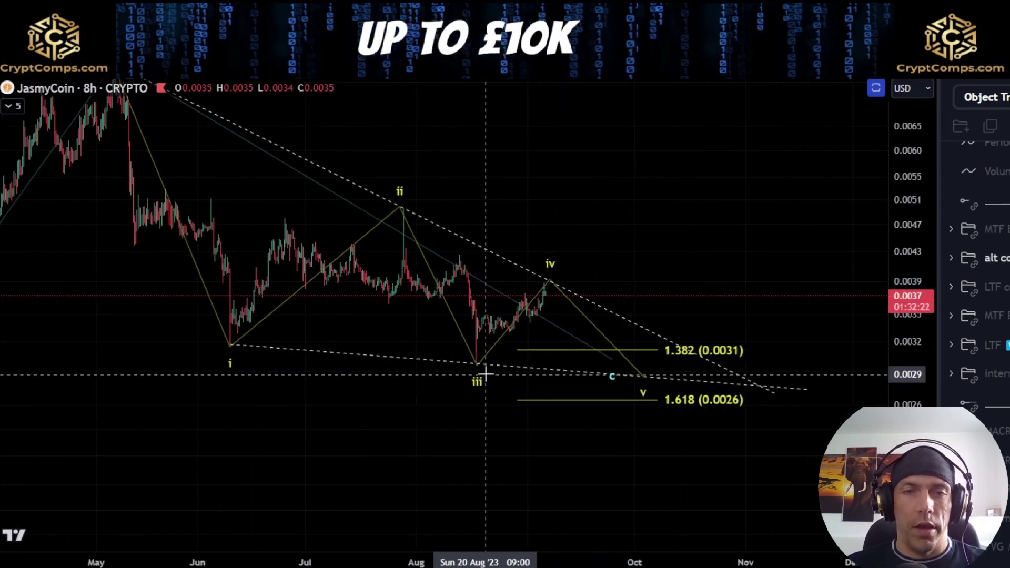
{"action": "mouse_move", "coordinate": [484, 369]}
{"action": "left_mouse_down"}
{"action": "mouse_move", "coordinate": [484, 342]}
{"action": "mouse_move", "coordinate": [513, 333]}
{"action": "left_mouse_up"}
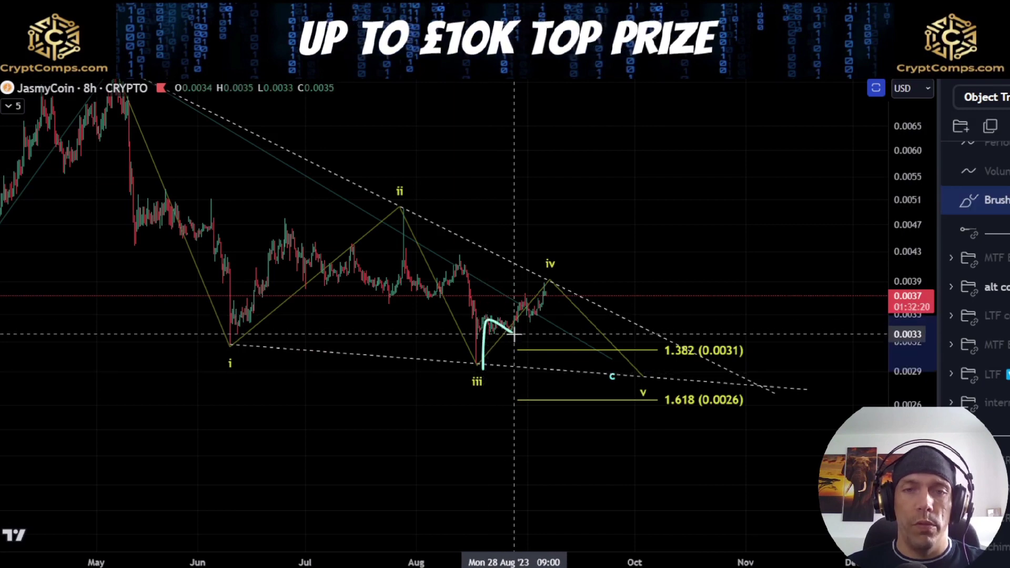
{"action": "left_click_drag", "start_coordinate": [551, 280], "coordinate": [555, 281]}
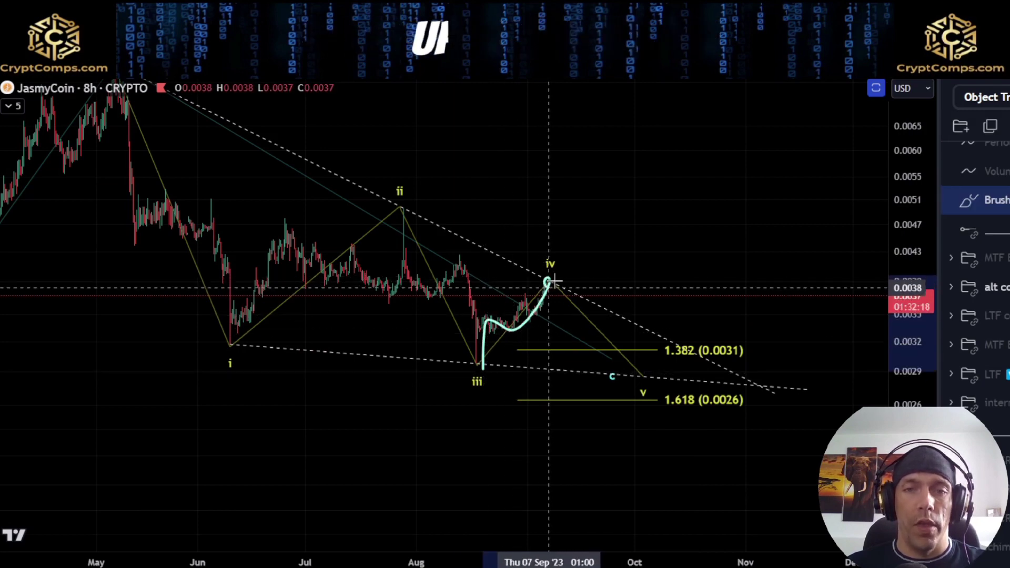
{"action": "left_click_drag", "start_coordinate": [593, 345], "coordinate": [604, 368]}
{"action": "left_click_drag", "start_coordinate": [571, 291], "coordinate": [606, 329]}
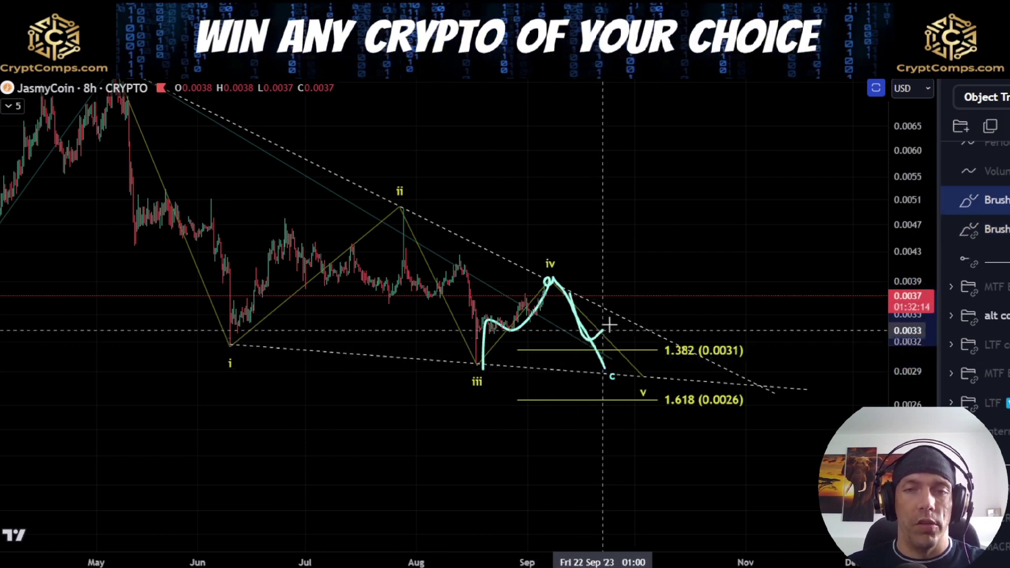
{"action": "key", "text": "ctrl+z"}
{"action": "key", "text": "ctrl+z"}
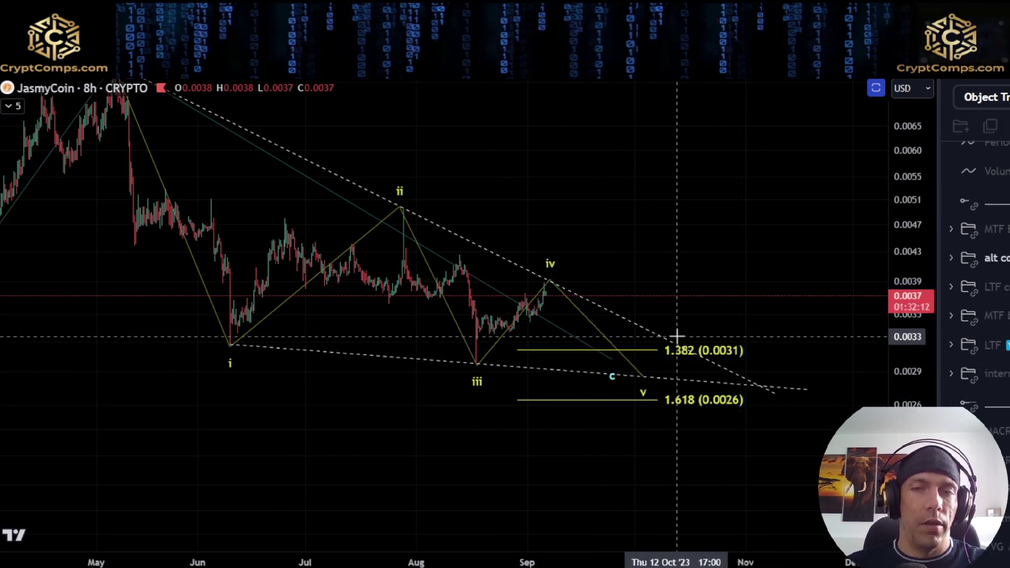
- Examine the whole alt a-b-c count with its converging trendlines and the 1.382 and 1.618 targets for wave v
{"action": "scroll", "coordinate": [745, 378], "scroll_direction": "down", "scroll_amount": 3}
{"action": "left_click_drag", "start_coordinate": [537, 364], "coordinate": [593, 357]}
{"action": "key", "text": "ctrl+z"}
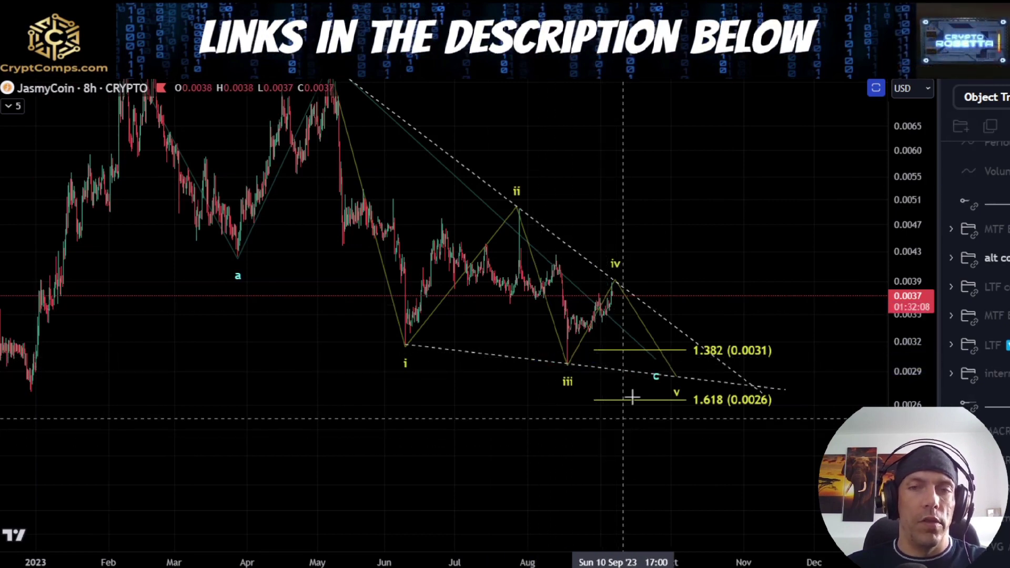
{"action": "scroll", "coordinate": [595, 361], "scroll_direction": "down", "scroll_amount": 2}
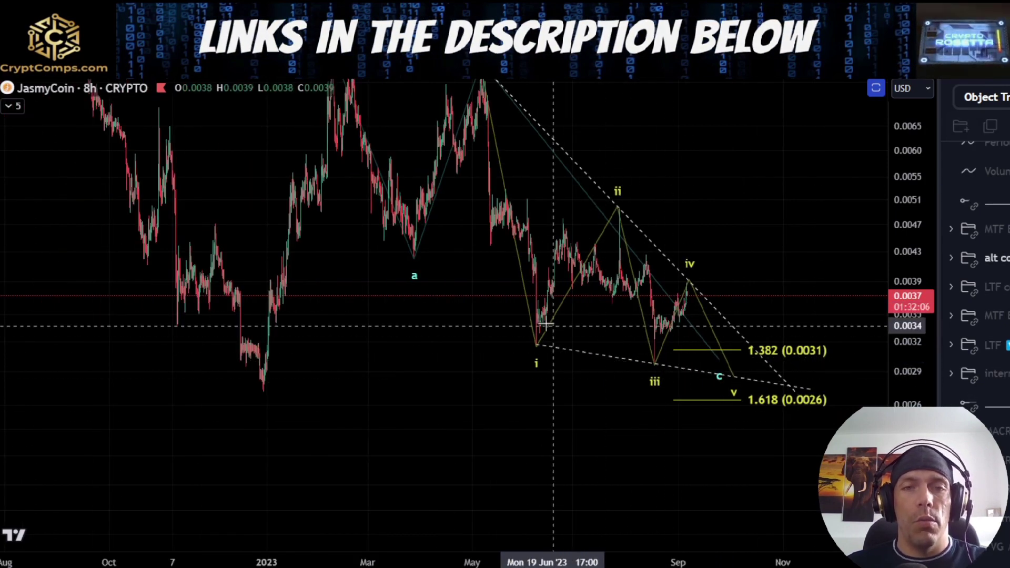
{"action": "left_click_drag", "start_coordinate": [727, 226], "coordinate": [639, 294]}
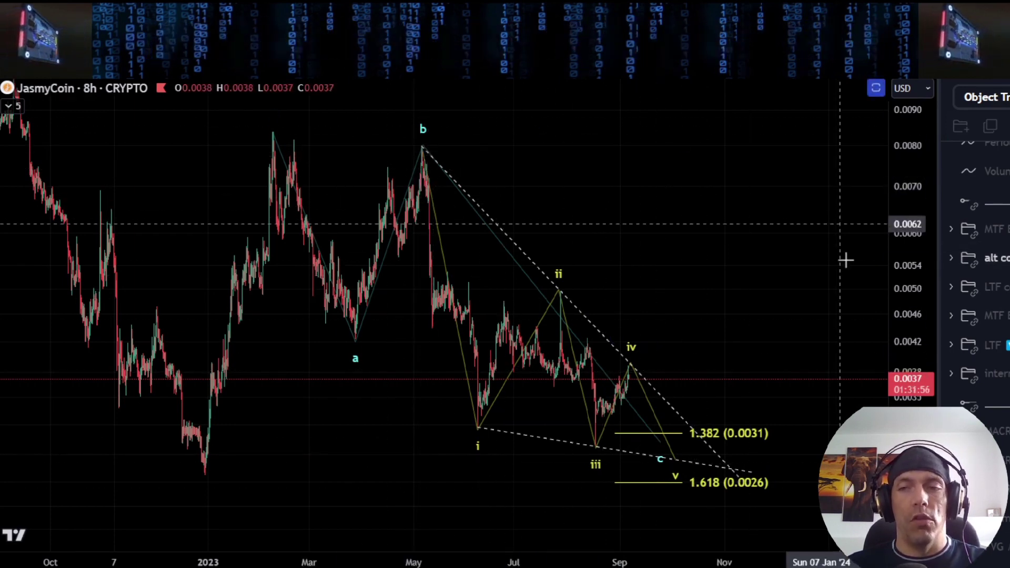
{"action": "left_click_drag", "start_coordinate": [643, 293], "coordinate": [648, 305]}
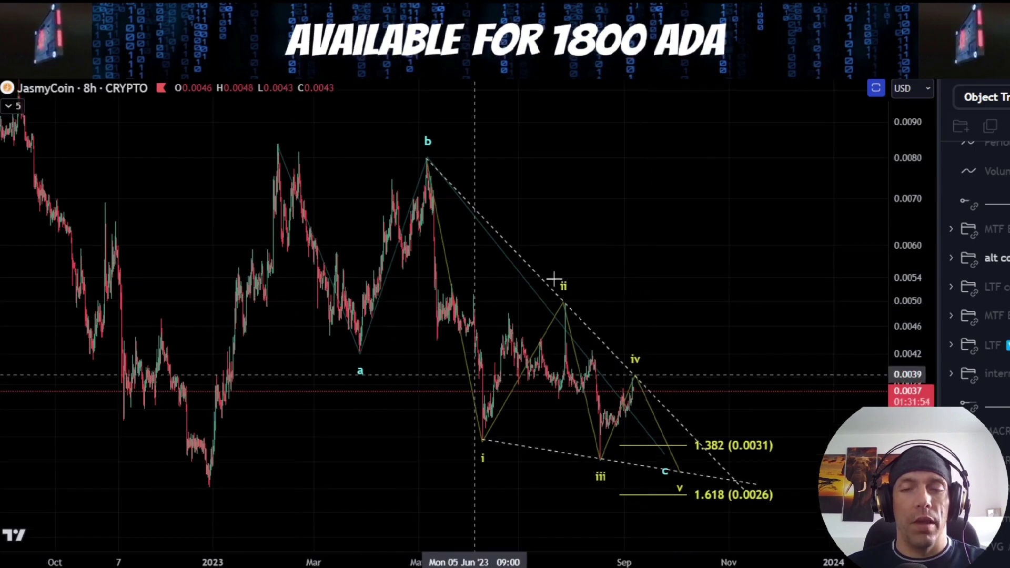
{"action": "scroll", "coordinate": [622, 277], "scroll_direction": "down", "scroll_amount": 1}
{"action": "left_click_drag", "start_coordinate": [924, 215], "coordinate": [934, 355]}
{"action": "left_click_drag", "start_coordinate": [723, 290], "coordinate": [700, 299]}
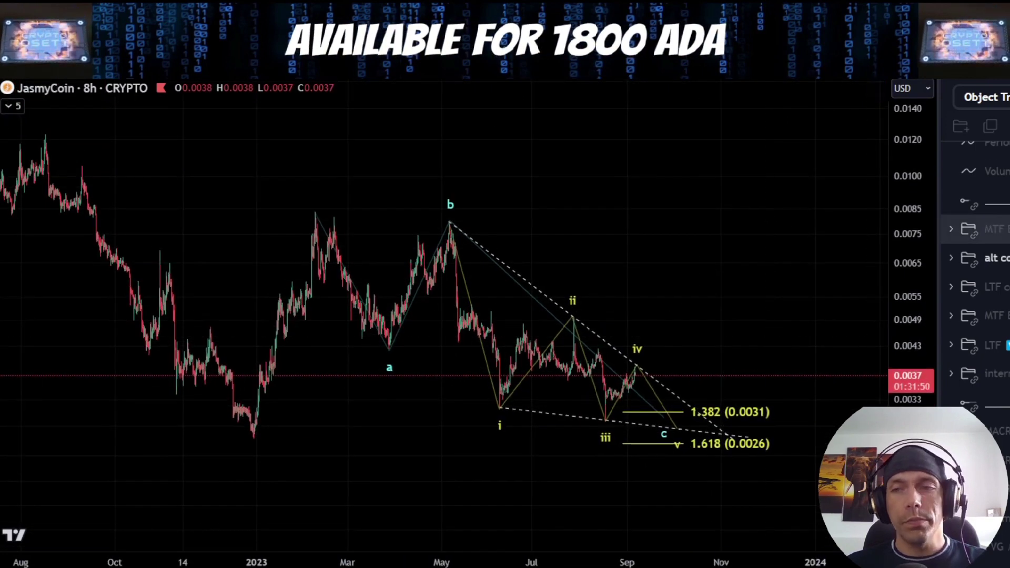
- Hide the alt count group and show the second MACRO drawing group with its (Y)-(X)-(Z) count and price channel
{"action": "left_click", "coordinate": [1008, 258]}
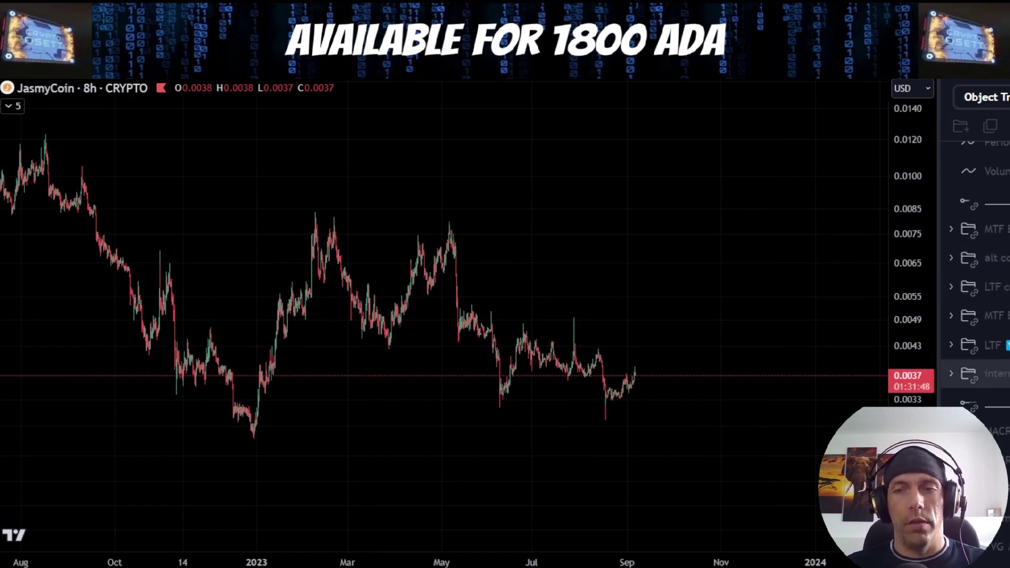
{"action": "left_click", "coordinate": [1008, 345]}
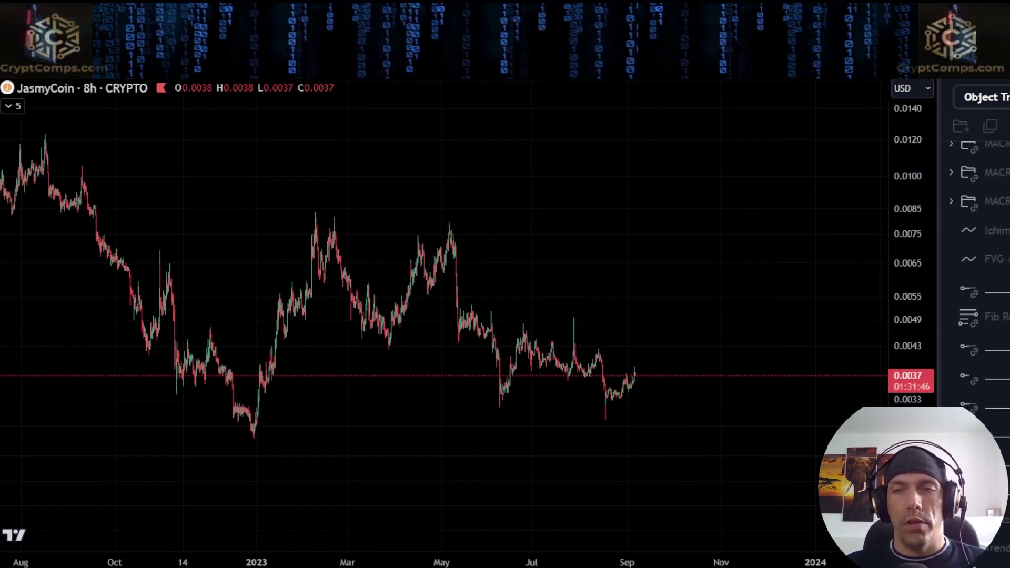
{"action": "scroll", "coordinate": [1008, 325], "scroll_direction": "up", "scroll_amount": 1}
{"action": "left_click", "coordinate": [1008, 296]}
{"action": "left_click", "coordinate": [1008, 295]}
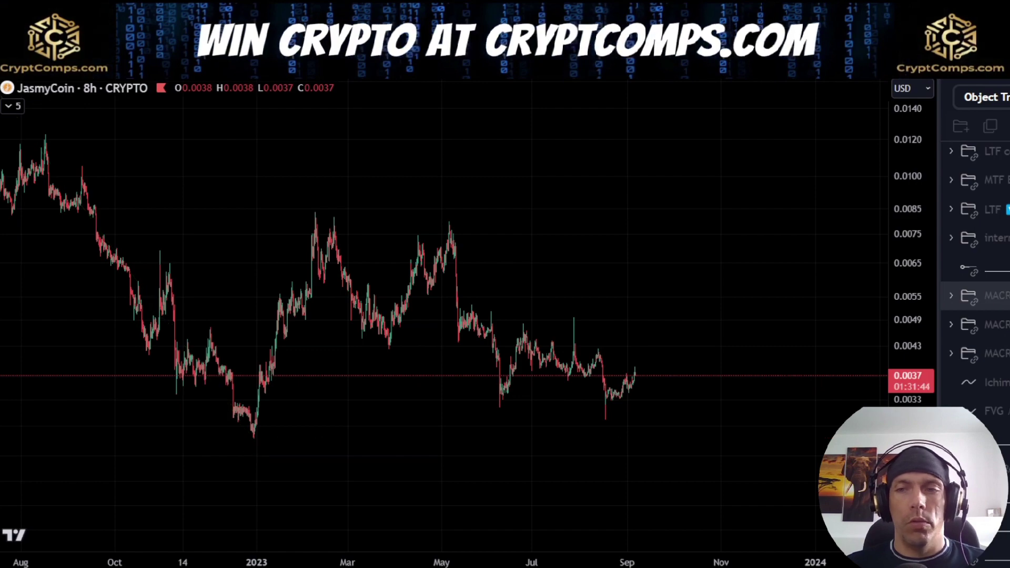
{"action": "left_click", "coordinate": [1008, 324]}
- Circle the wave (X) high with the brush and trace the decline from it through A, deleting only the trace
{"action": "left_click_drag", "start_coordinate": [683, 200], "coordinate": [567, 80]}
{"action": "left_click_drag", "start_coordinate": [907, 200], "coordinate": [947, 343]}
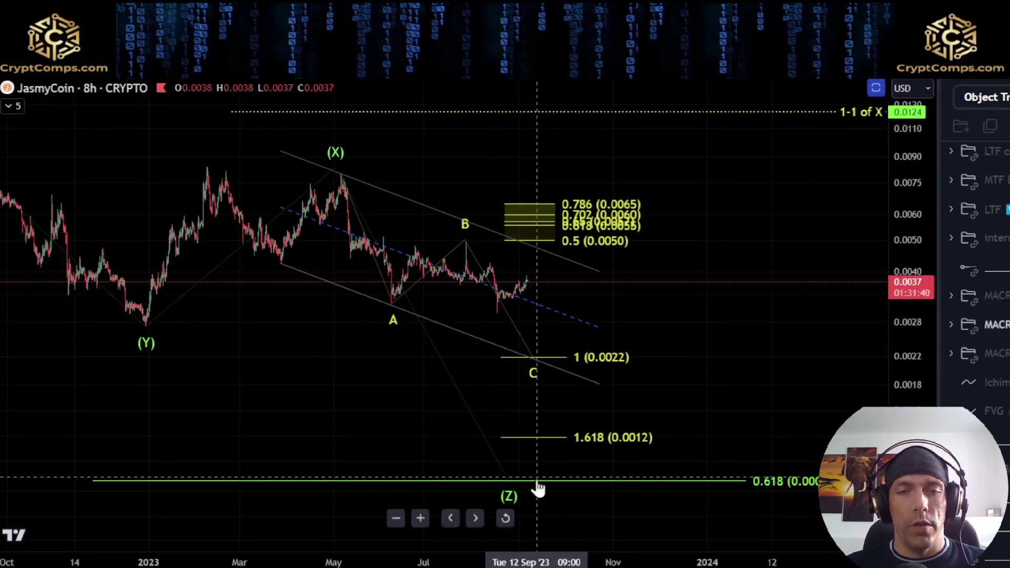
{"action": "left_click_drag", "start_coordinate": [939, 405], "coordinate": [936, 405]}
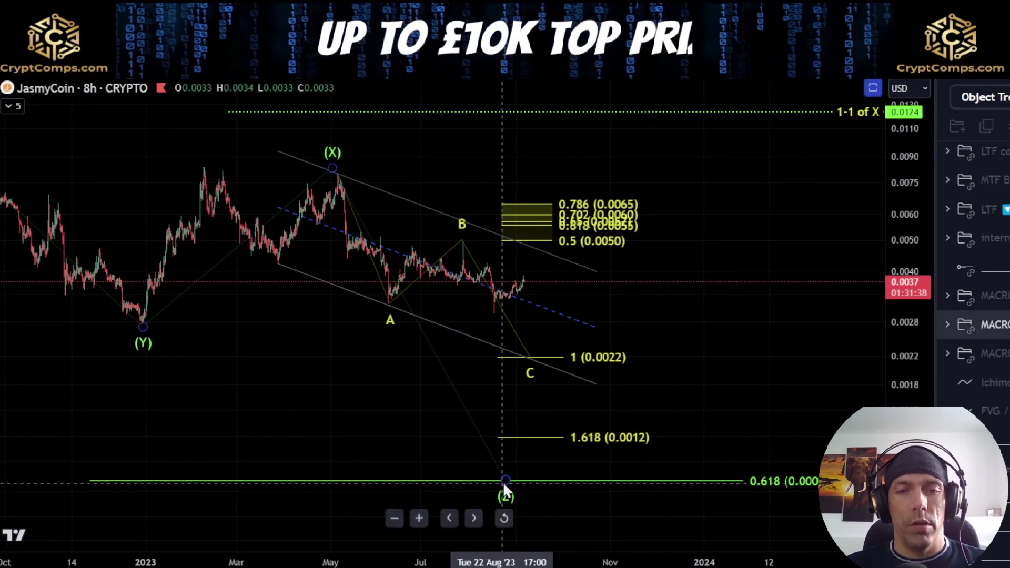
{"action": "left_click_drag", "start_coordinate": [731, 339], "coordinate": [746, 398]}
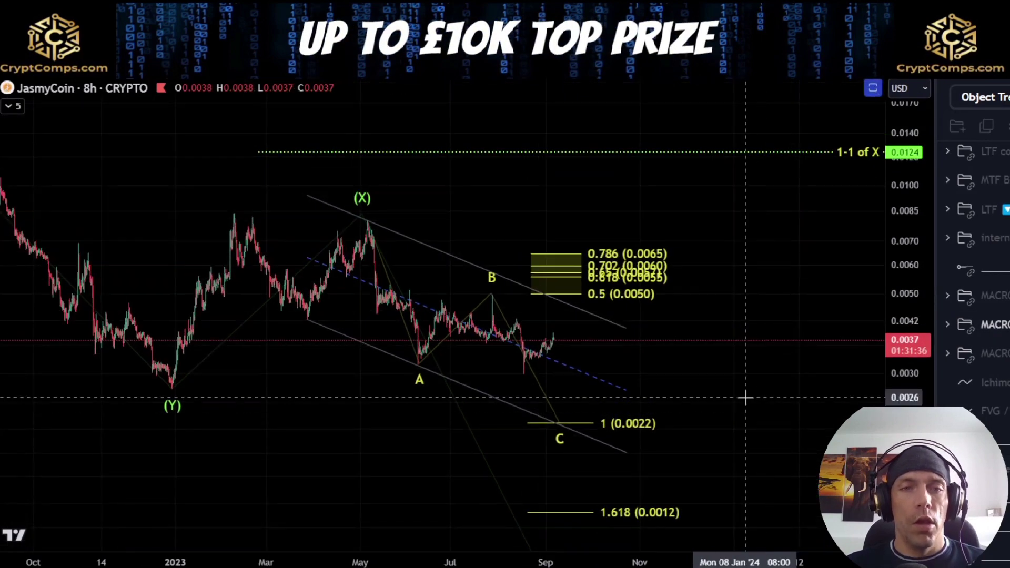
{"action": "left_click_drag", "start_coordinate": [368, 212], "coordinate": [332, 222]}
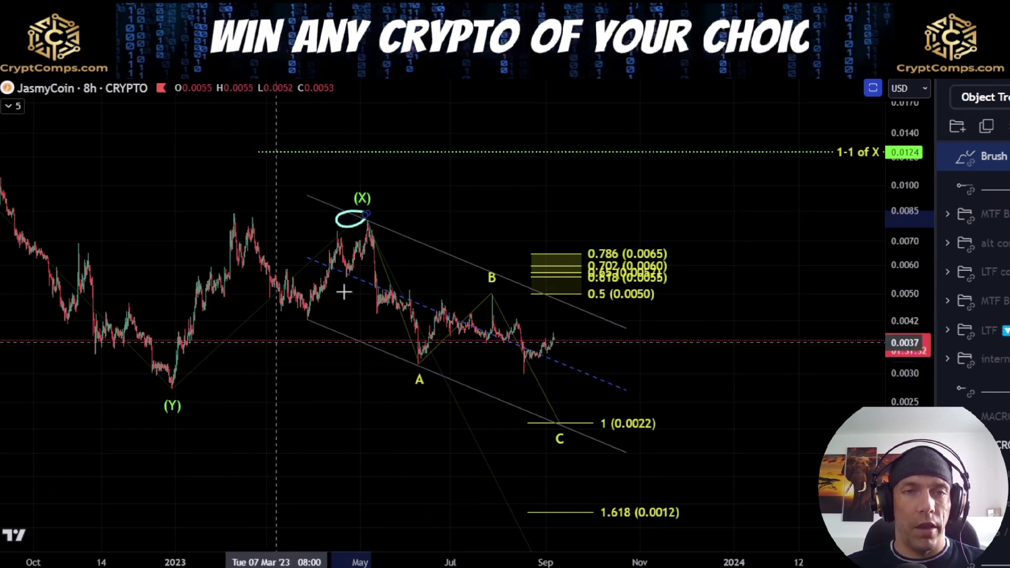
{"action": "left_click_drag", "start_coordinate": [370, 221], "coordinate": [415, 319]}
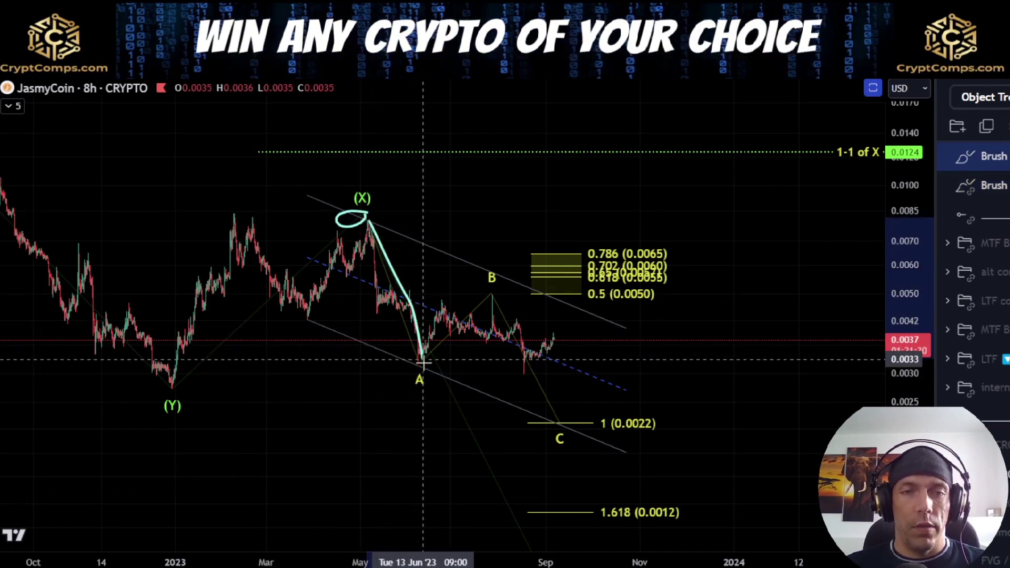
{"action": "mouse_move", "coordinate": [425, 367]}
{"action": "left_mouse_down"}
{"action": "mouse_move", "coordinate": [491, 300]}
{"action": "mouse_move", "coordinate": [554, 368]}
{"action": "mouse_move", "coordinate": [581, 420]}
{"action": "left_mouse_up"}
{"action": "key", "text": "Delete"}
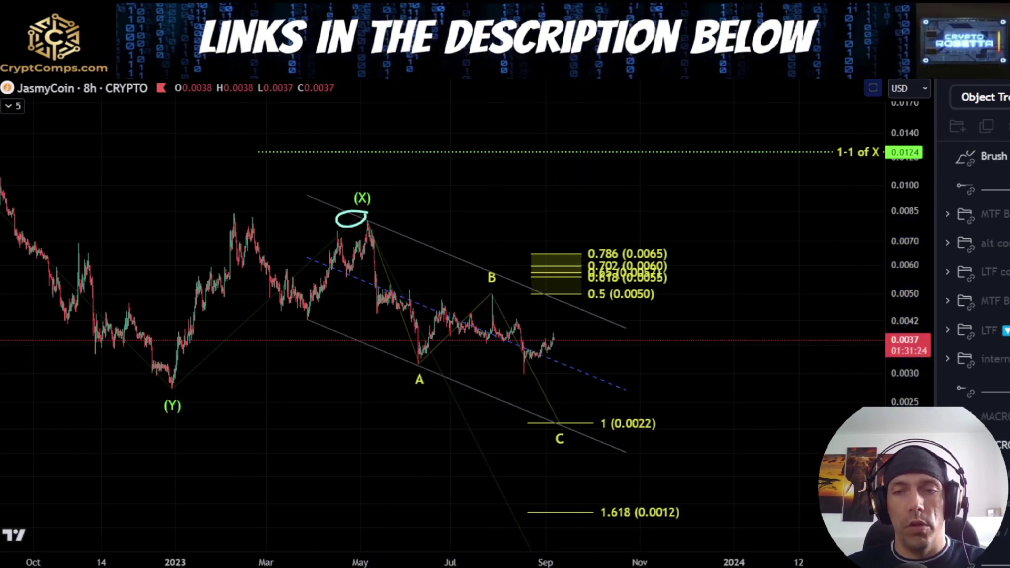
- Trace the path from (X) through A and B into a new low, circle (X) again, and delete the extra stroke and August low mark
{"action": "left_click_drag", "start_coordinate": [901, 468], "coordinate": [867, 404]}
{"action": "mouse_move", "coordinate": [376, 214]}
{"action": "left_mouse_down"}
{"action": "mouse_move", "coordinate": [421, 378]}
{"action": "mouse_move", "coordinate": [491, 293]}
{"action": "mouse_move", "coordinate": [532, 386]}
{"action": "left_mouse_up"}
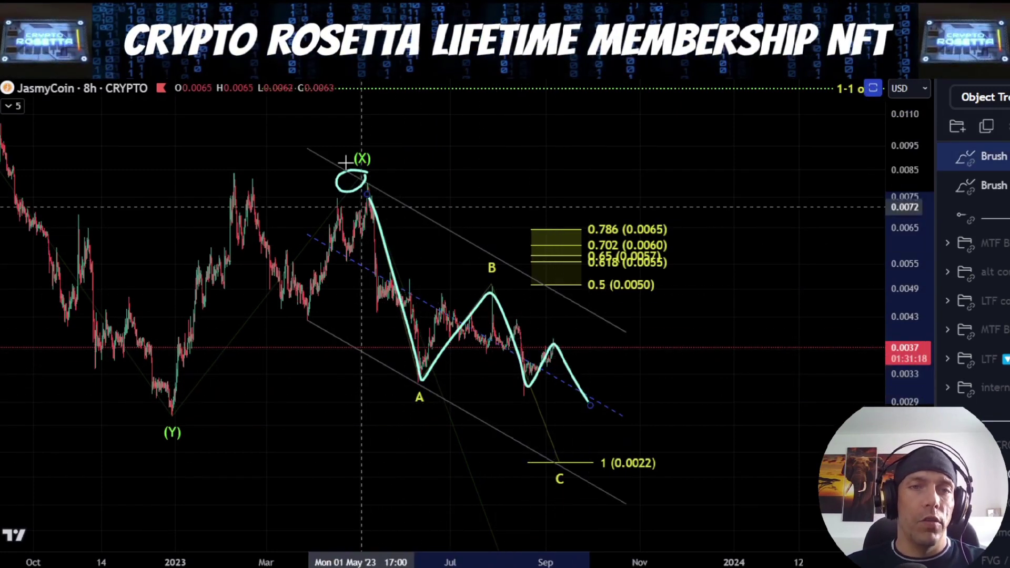
{"action": "left_click_drag", "start_coordinate": [383, 195], "coordinate": [362, 170]}
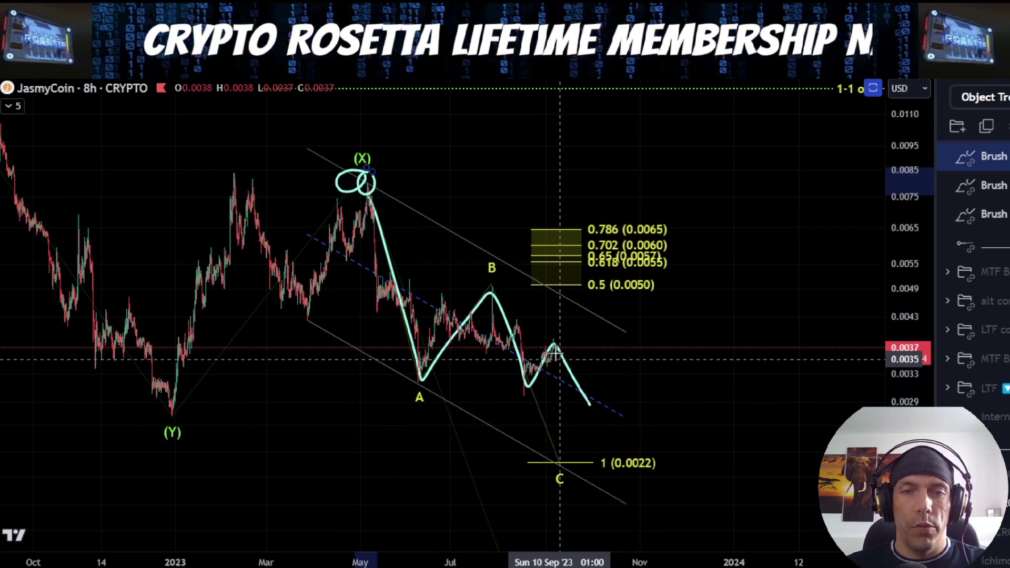
{"action": "mouse_move", "coordinate": [554, 346]}
{"action": "left_mouse_down"}
{"action": "mouse_move", "coordinate": [563, 380]}
{"action": "mouse_move", "coordinate": [588, 406]}
{"action": "left_mouse_up"}
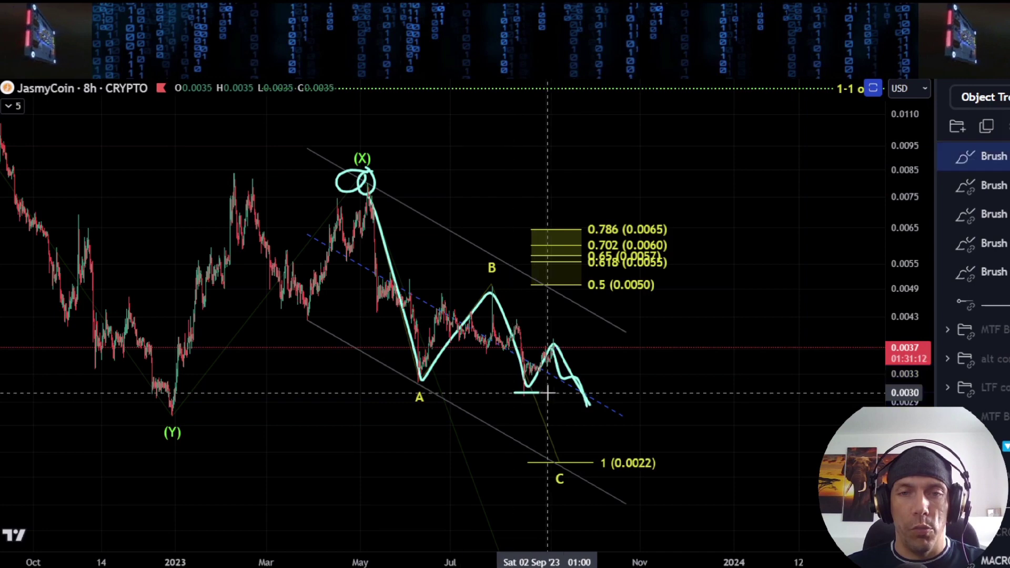
{"action": "key", "text": "Delete"}
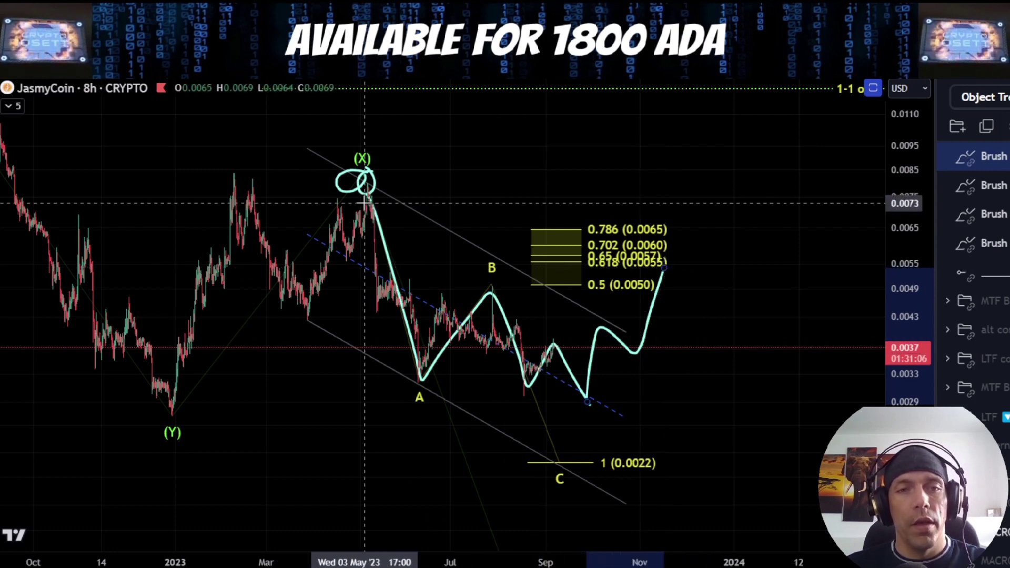
- Sketch a straight decline from (X) followed by a rally and a further drop, undoing the path sketches and the second circle
{"action": "mouse_move", "coordinate": [368, 196]}
{"action": "left_mouse_down"}
{"action": "mouse_move", "coordinate": [559, 400]}
{"action": "mouse_move", "coordinate": [599, 356]}
{"action": "left_mouse_up"}
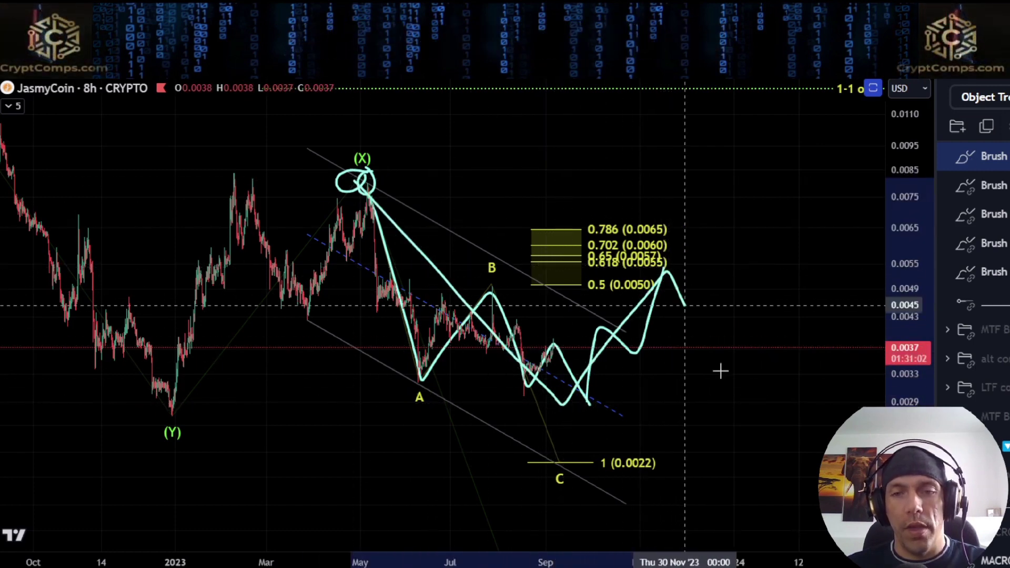
{"action": "left_click_drag", "start_coordinate": [721, 371], "coordinate": [818, 548]}
{"action": "key", "text": "ctrl+z"}
{"action": "key", "text": "ctrl+z"}
{"action": "key", "text": "ctrl+z"}
{"action": "key", "text": "ctrl+z"}
- Check the wave (Z) Fibonacci targets below the channel against the whole macro count
{"action": "scroll", "coordinate": [784, 451], "scroll_direction": "down", "scroll_amount": 2}
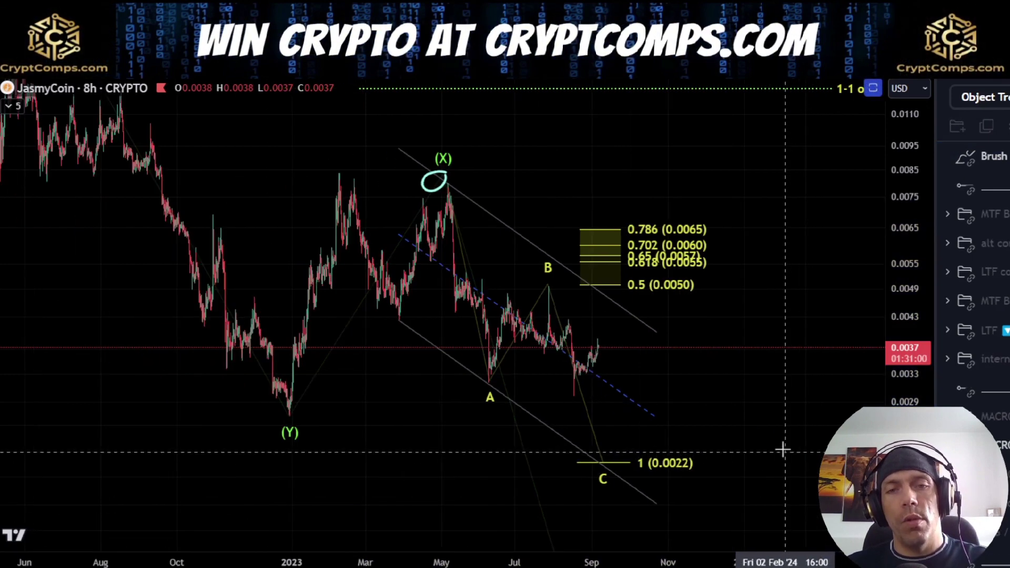
{"action": "scroll", "coordinate": [783, 450], "scroll_direction": "down", "scroll_amount": 1}
{"action": "left_click_drag", "start_coordinate": [761, 417], "coordinate": [625, 237]}
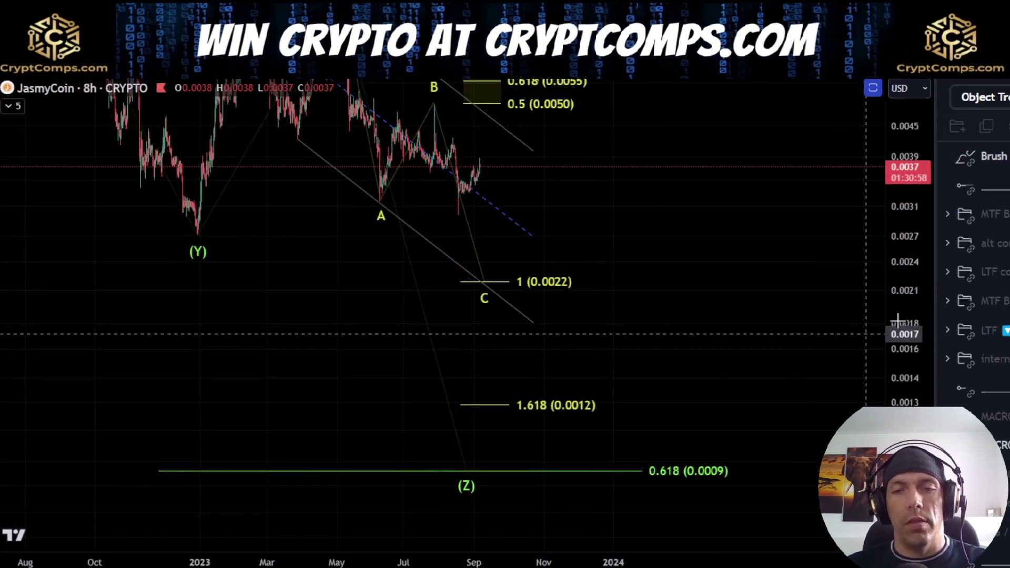
{"action": "left_click_drag", "start_coordinate": [905, 314], "coordinate": [905, 478]}
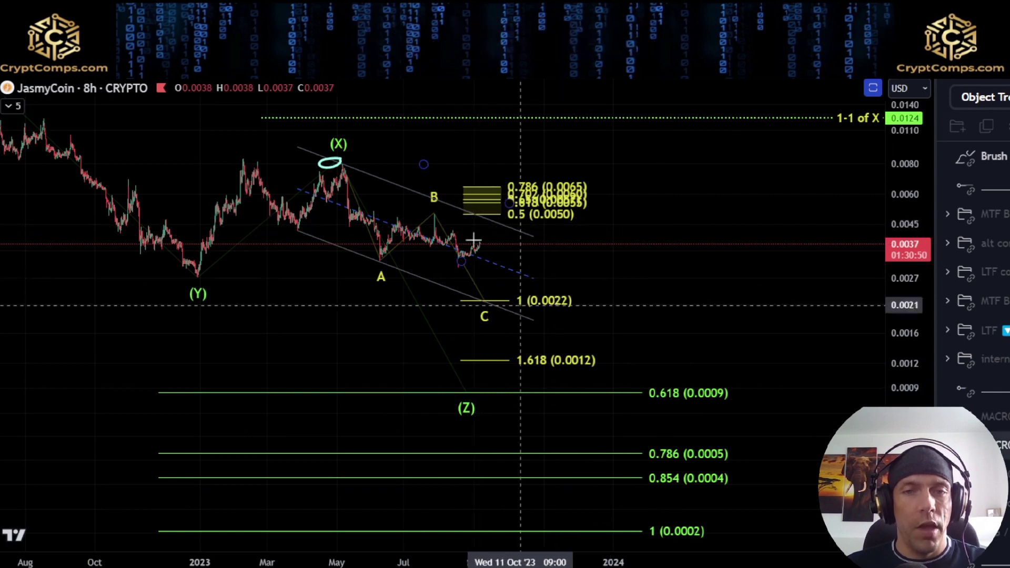
- Trace a path from (X) through A and B, up into a rally and down to the 0.618 (0.0009) target, then undo it
{"action": "left_click_drag", "start_coordinate": [505, 320], "coordinate": [511, 369]}
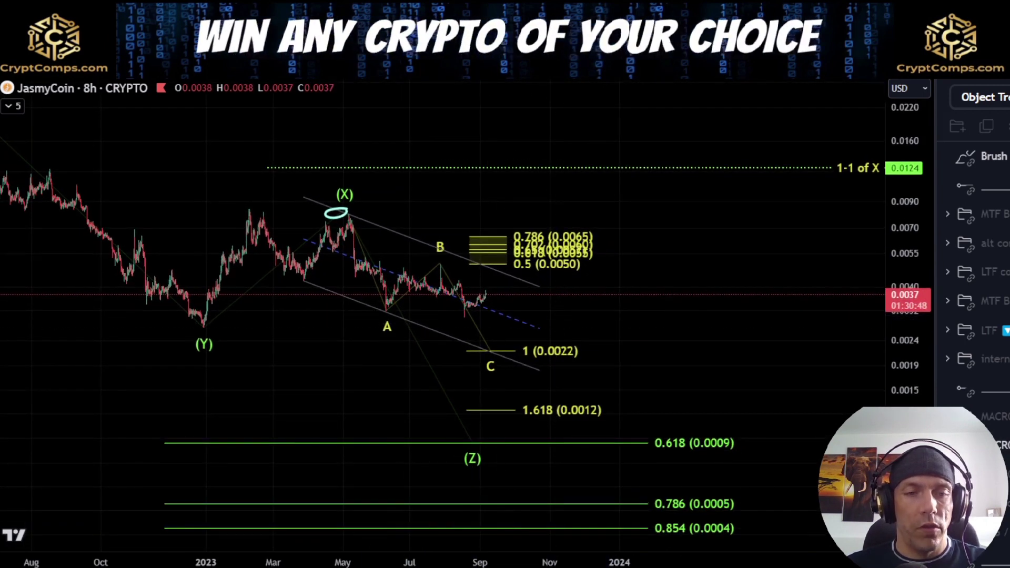
{"action": "mouse_move", "coordinate": [365, 249]}
{"action": "left_mouse_down"}
{"action": "mouse_move", "coordinate": [485, 295]}
{"action": "mouse_move", "coordinate": [502, 327]}
{"action": "left_mouse_up"}
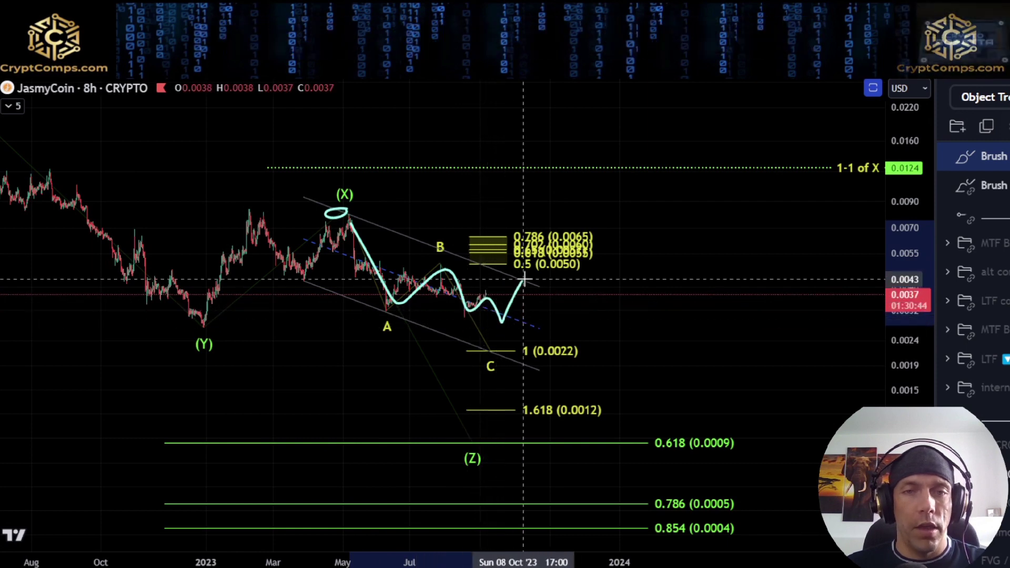
{"action": "left_click_drag", "start_coordinate": [558, 255], "coordinate": [653, 435]}
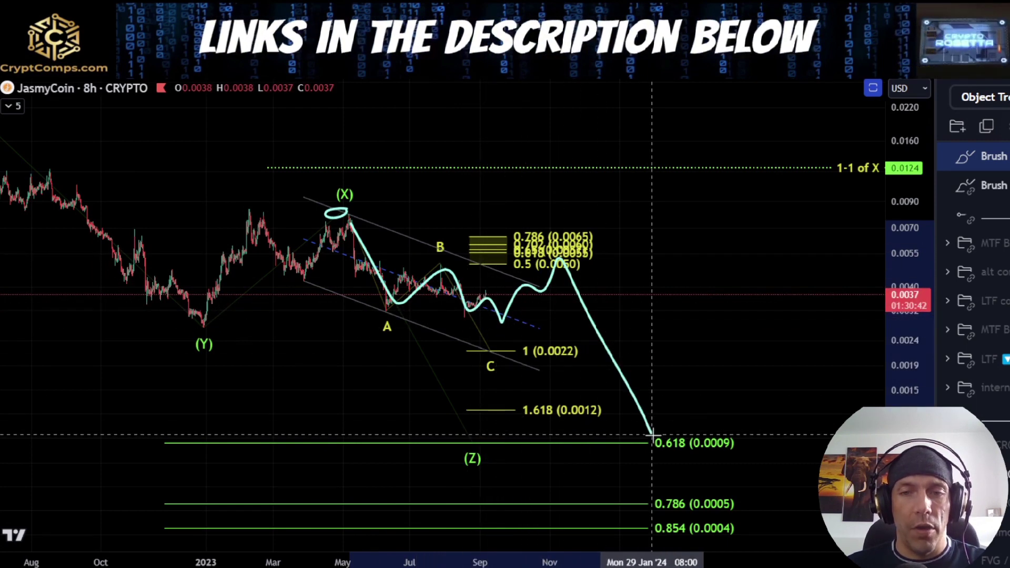
{"action": "key", "text": "ctrl+z"}
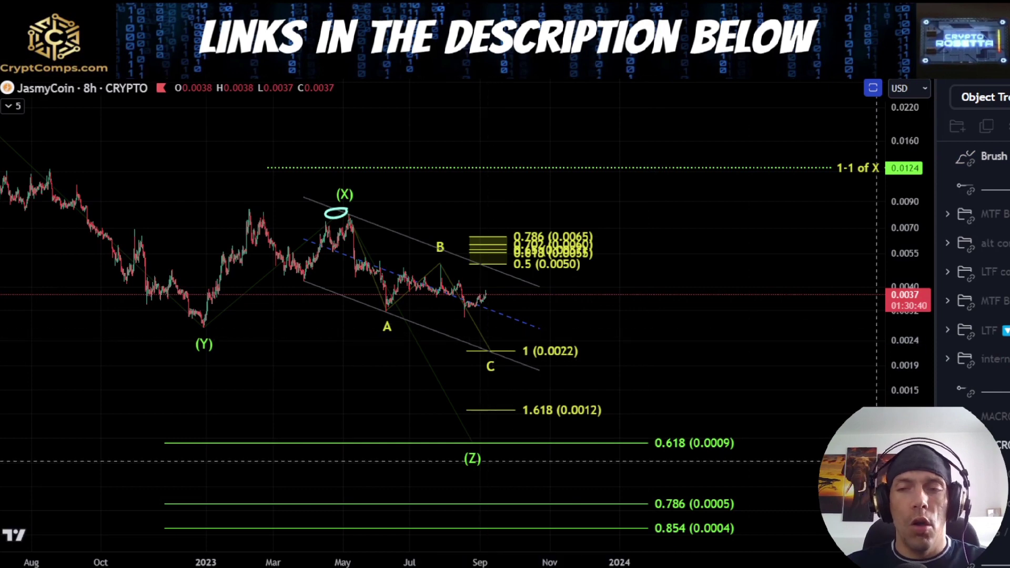
- Hide the macro count, show the MTF count with circled waves i to v, and delete the brush circle at the May high
{"action": "left_click_drag", "start_coordinate": [740, 349], "coordinate": [770, 361]}
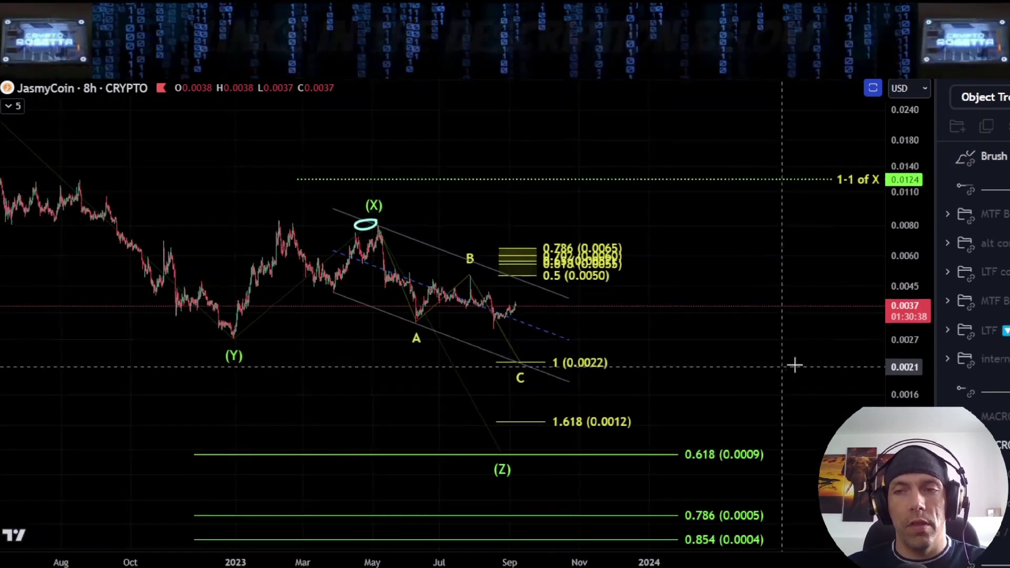
{"action": "left_click_drag", "start_coordinate": [906, 363], "coordinate": [906, 253]}
{"action": "left_click", "coordinate": [1008, 445]}
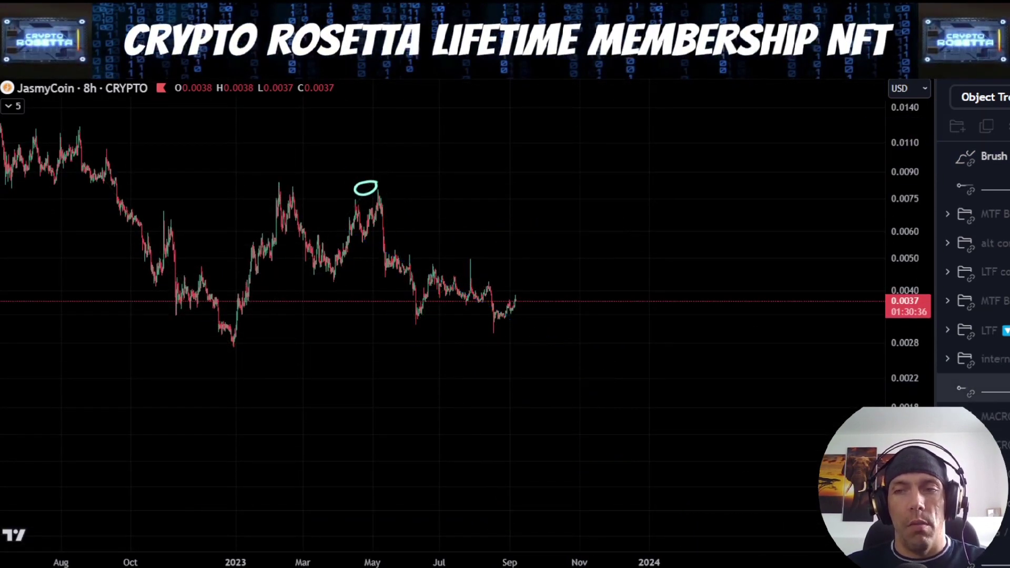
{"action": "left_click", "coordinate": [1006, 300]}
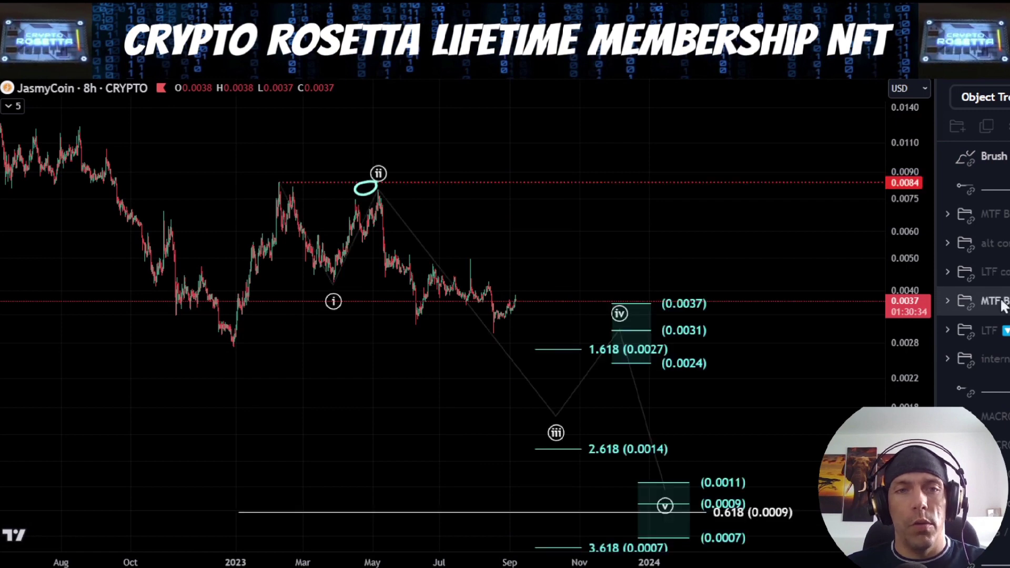
{"action": "key", "text": "Delete"}
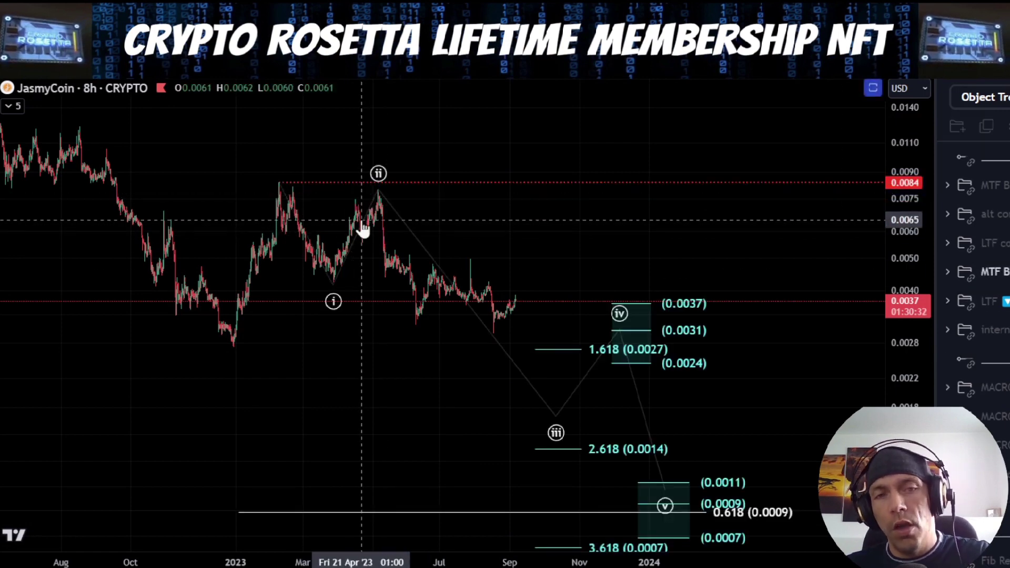
- Trace the rally from circled wave i up to wave ii with the brush and undo the stroke
{"action": "left_click", "coordinate": [335, 314]}
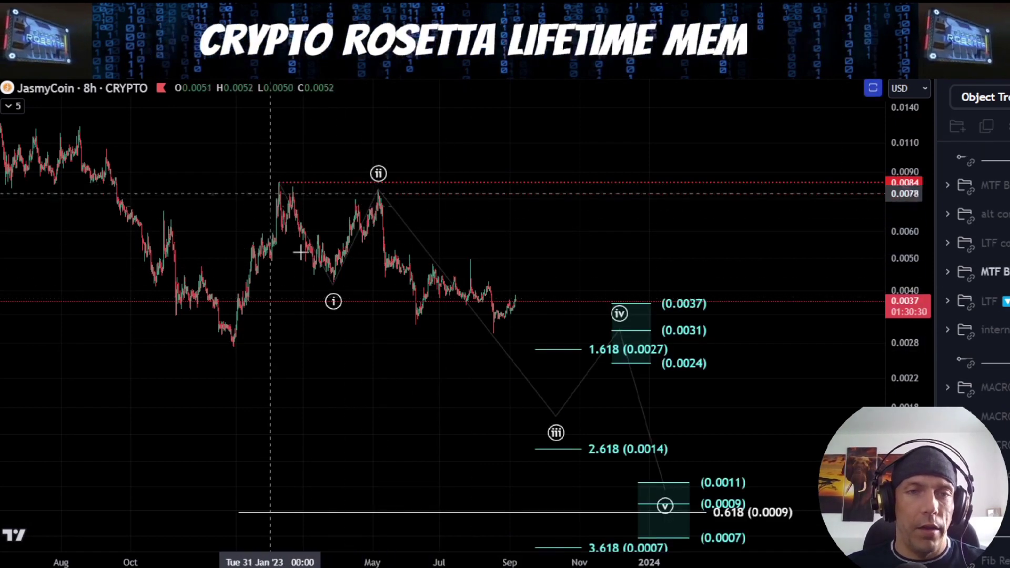
{"action": "key", "text": "Escape"}
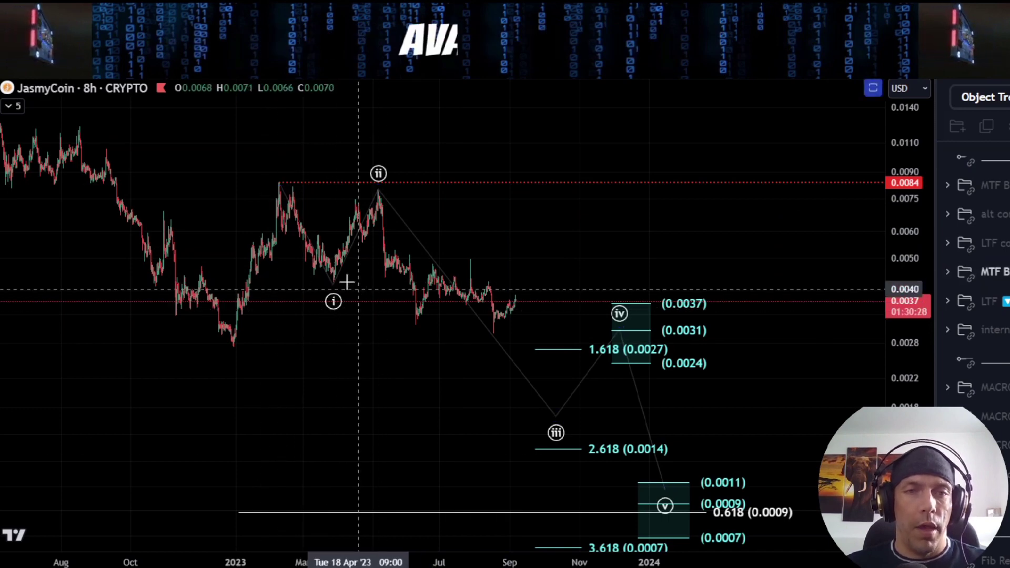
{"action": "left_click_drag", "start_coordinate": [338, 281], "coordinate": [383, 186]}
{"action": "key", "text": "ctrl+z"}
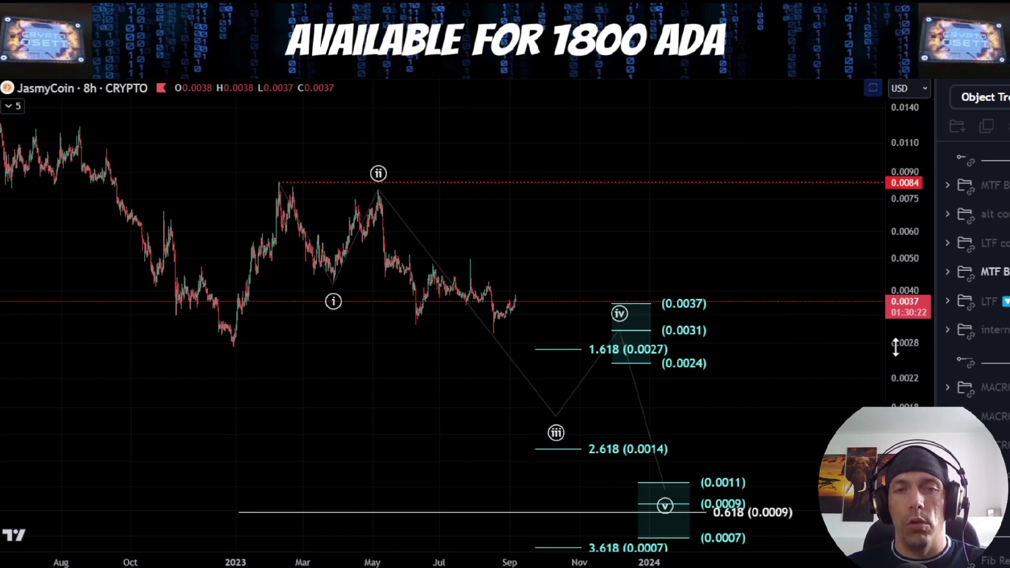
- Trace the price path from the wave ii high through the June, July and August swings down to the 1.618 (0.0027) level
{"action": "left_click_drag", "start_coordinate": [902, 367], "coordinate": [907, 301]}
{"action": "scroll", "coordinate": [479, 301], "scroll_direction": "up", "scroll_amount": 3}
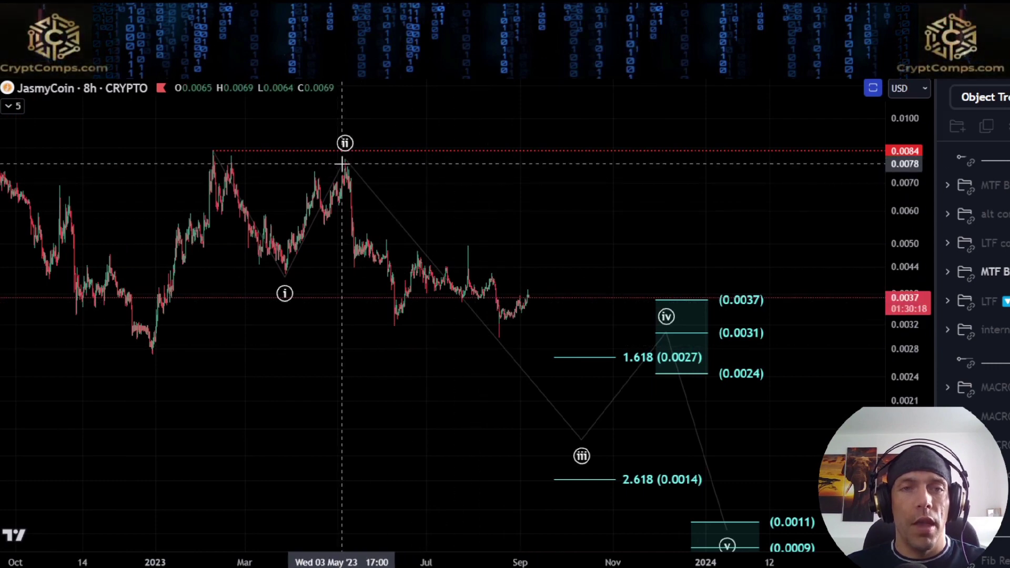
{"action": "mouse_move", "coordinate": [342, 165]}
{"action": "left_mouse_down"}
{"action": "mouse_move", "coordinate": [392, 313]}
{"action": "mouse_move", "coordinate": [462, 263]}
{"action": "mouse_move", "coordinate": [503, 339]}
{"action": "left_mouse_up"}
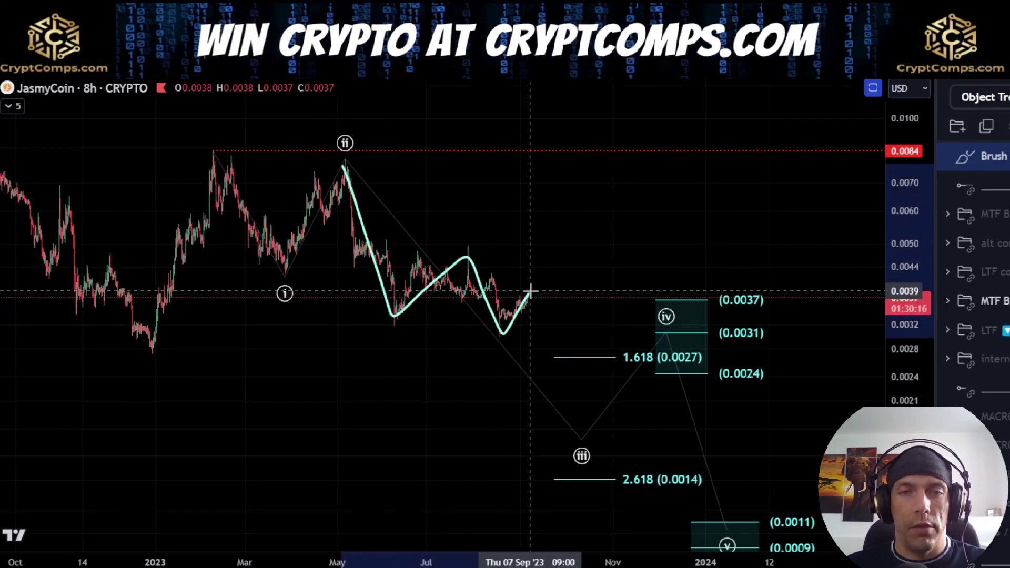
{"action": "left_click_drag", "start_coordinate": [560, 356], "coordinate": [559, 353]}
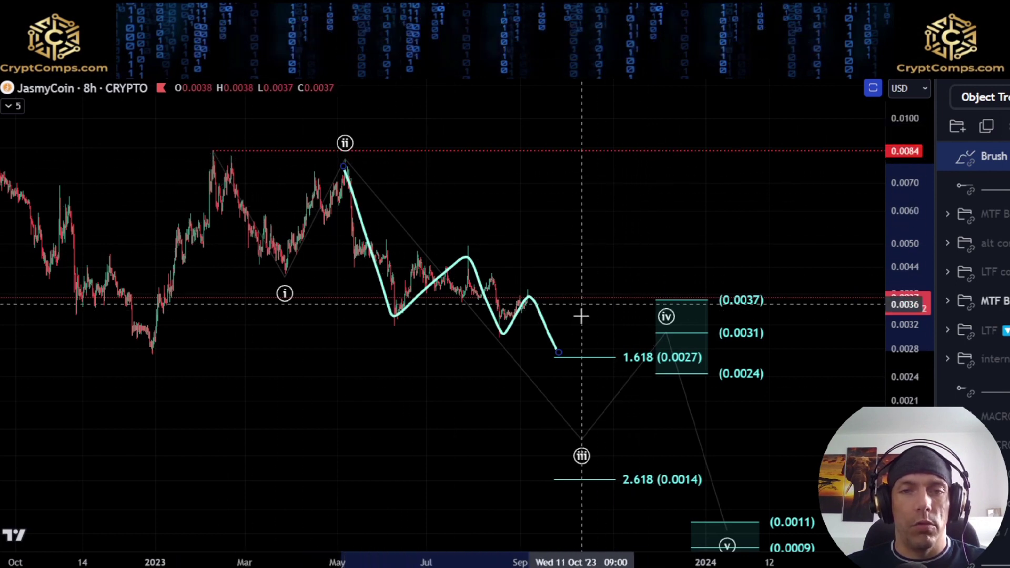
- Trace the full count from the 0.0084 high through i and ii down to wave v, and undo both path sketches
{"action": "left_click_drag", "start_coordinate": [214, 154], "coordinate": [285, 262]}
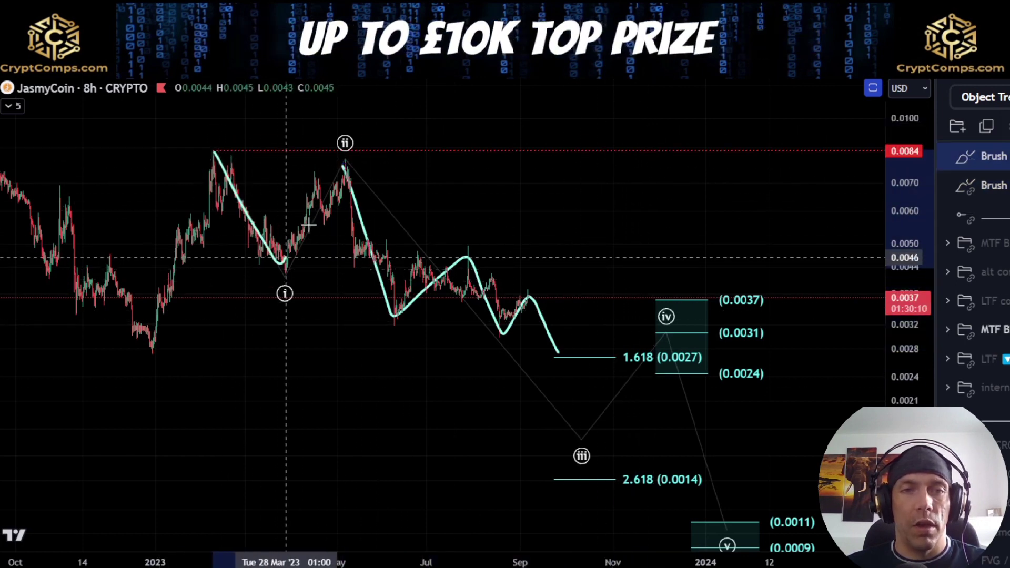
{"action": "mouse_move", "coordinate": [349, 168]}
{"action": "left_mouse_down"}
{"action": "mouse_move", "coordinate": [533, 325]}
{"action": "mouse_move", "coordinate": [571, 309]}
{"action": "mouse_move", "coordinate": [598, 254]}
{"action": "mouse_move", "coordinate": [751, 558]}
{"action": "left_mouse_up"}
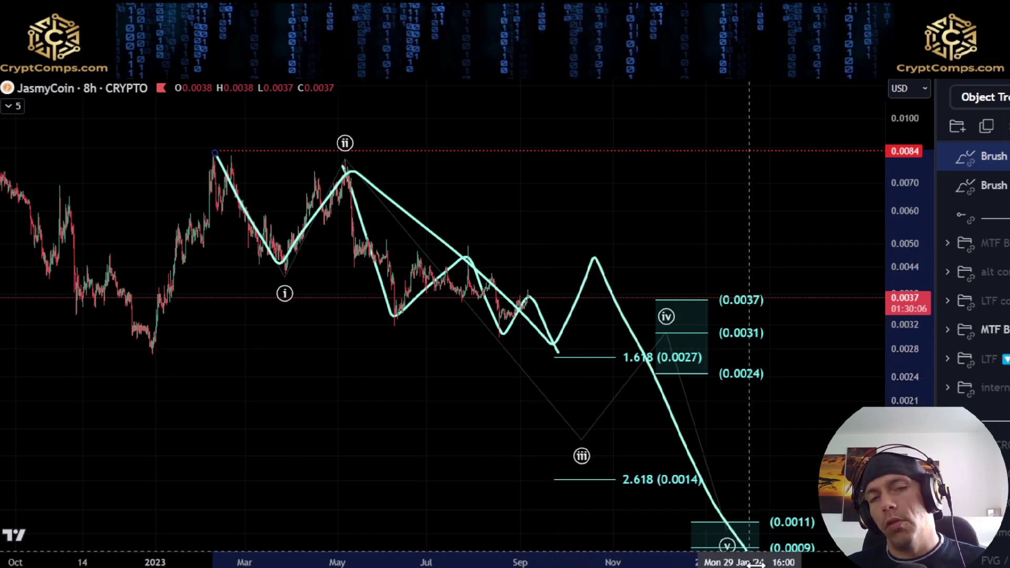
{"action": "key", "text": "ctrl+z"}
{"action": "key", "text": "ctrl+z"}
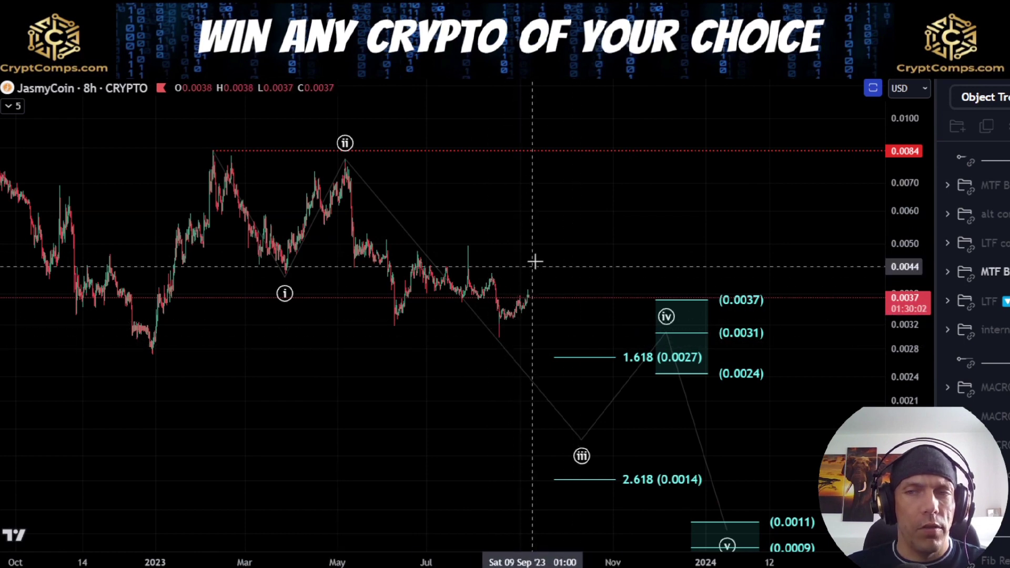
- Mark the late July spike high with a short stroke, undo it, and switch from the MTF count to the LTF count
{"action": "left_click_drag", "start_coordinate": [441, 245], "coordinate": [481, 248]}
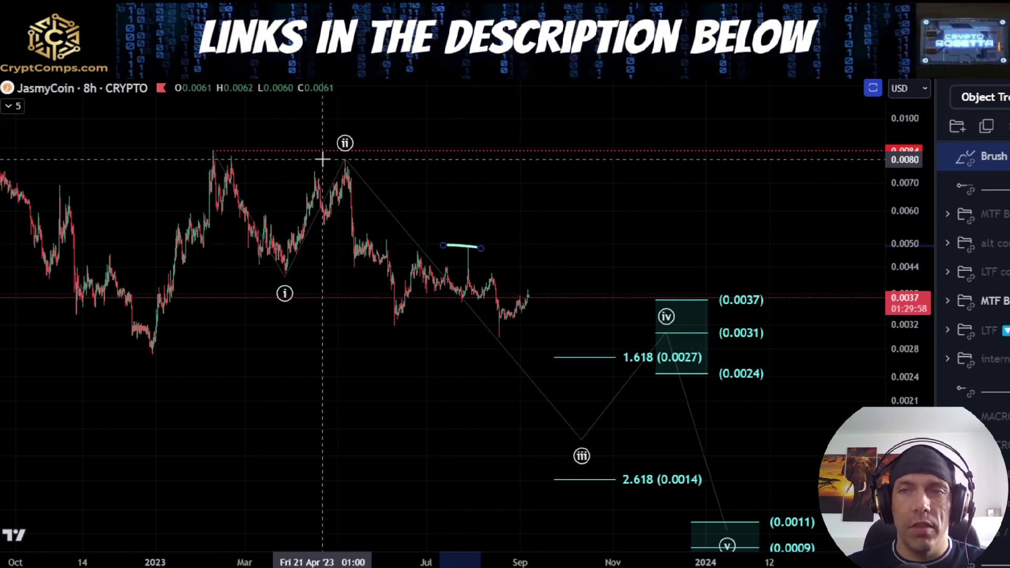
{"action": "key", "text": "ctrl+z"}
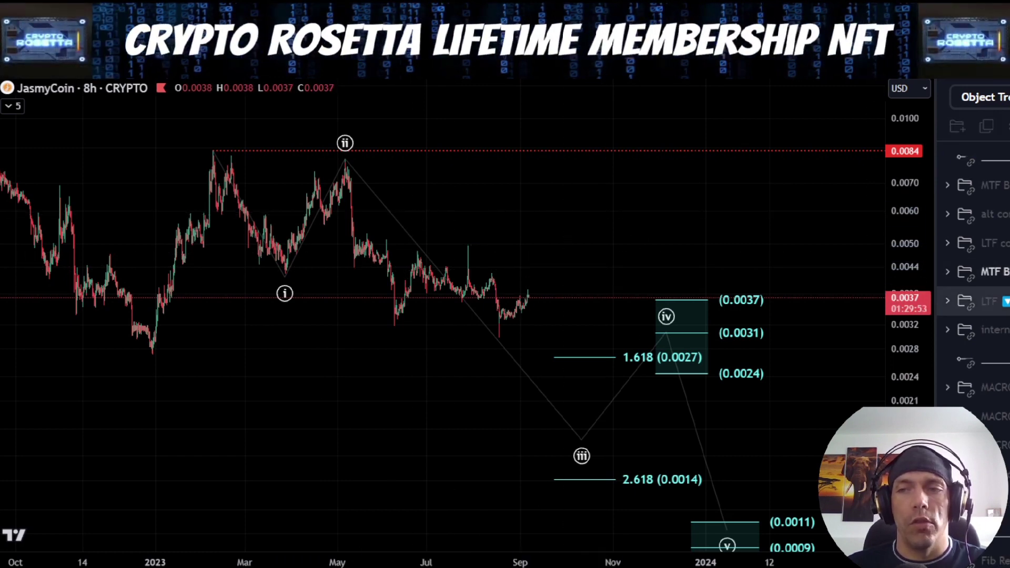
{"action": "left_click", "coordinate": [999, 272]}
{"action": "left_click", "coordinate": [1006, 302]}
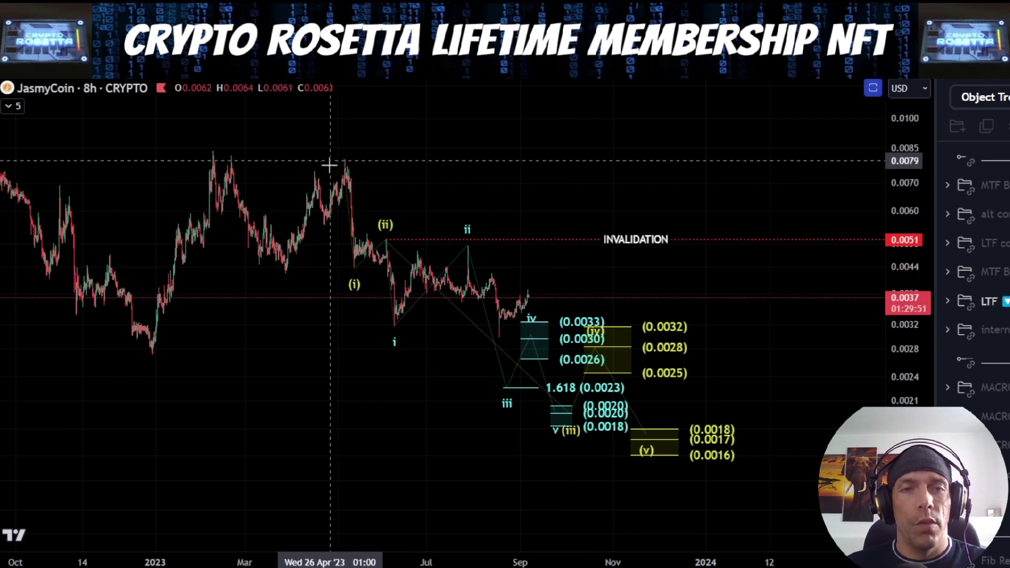
- Underline the wave iii 1.618 (0.0023) target with a short brush stroke and delete it
{"action": "scroll", "coordinate": [761, 434], "scroll_direction": "up", "scroll_amount": 5}
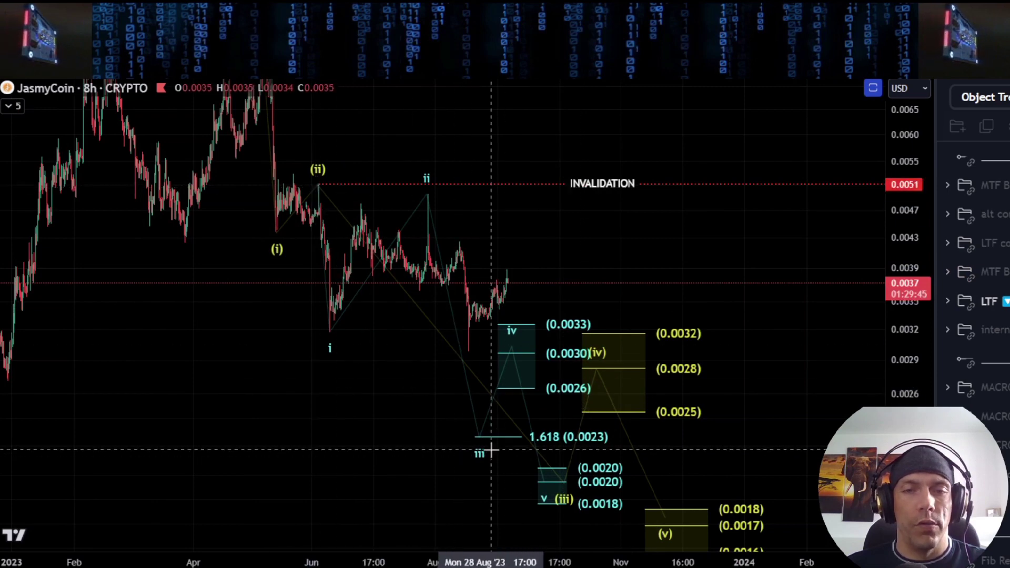
{"action": "left_click_drag", "start_coordinate": [571, 446], "coordinate": [625, 447]}
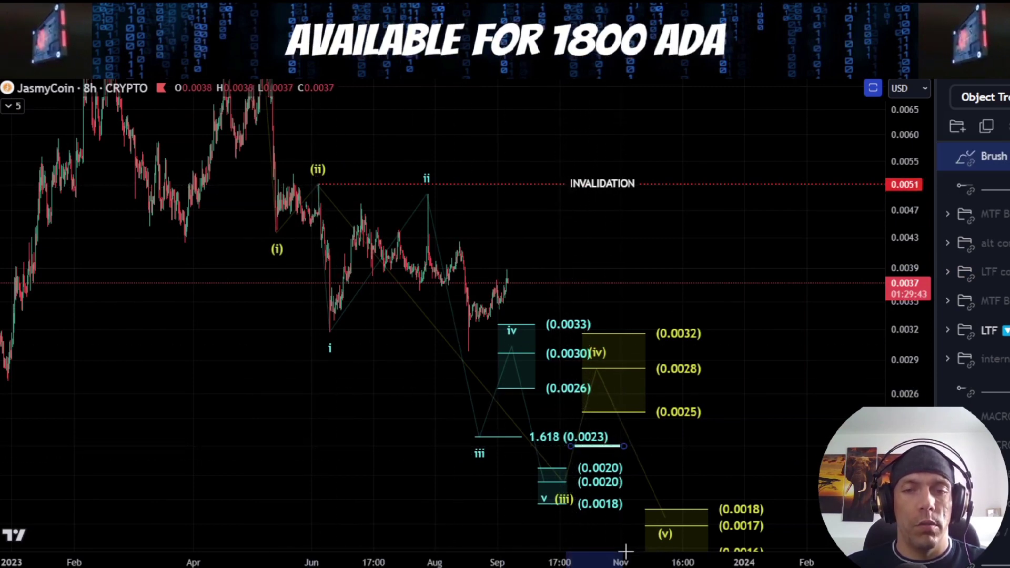
{"action": "key", "text": "Delete"}
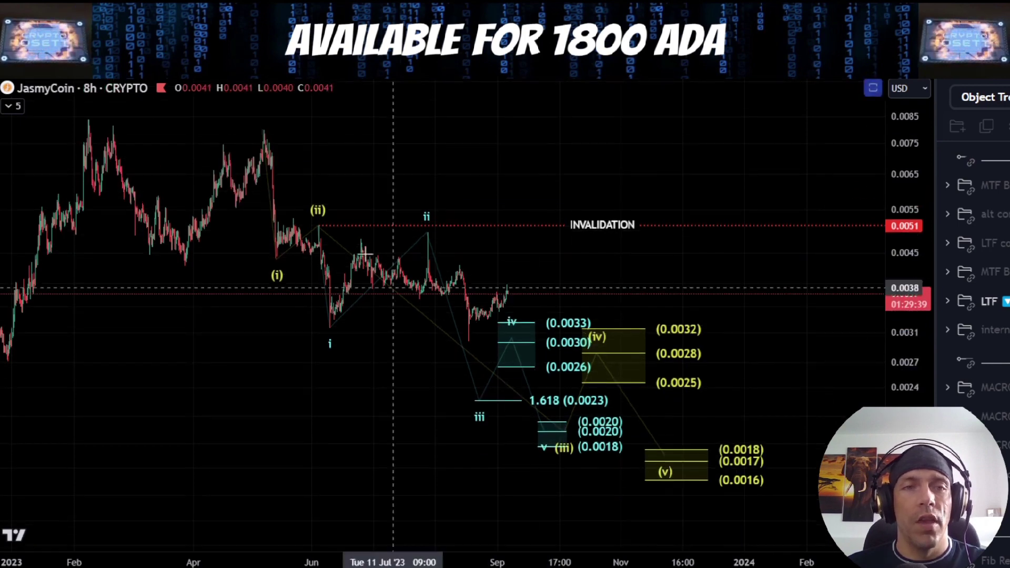
- Mark the (i)-(ii) and ii areas with brush strokes, circle the whole move from i to ii, and remove all the marks
{"action": "left_click_drag", "start_coordinate": [310, 211], "coordinate": [271, 259]}
{"action": "mouse_move", "coordinate": [441, 219]}
{"action": "left_mouse_down"}
{"action": "mouse_move", "coordinate": [419, 219]}
{"action": "mouse_move", "coordinate": [467, 309]}
{"action": "mouse_move", "coordinate": [431, 218]}
{"action": "left_mouse_up"}
{"action": "key", "text": "Delete"}
{"action": "key", "text": "ctrl+z"}
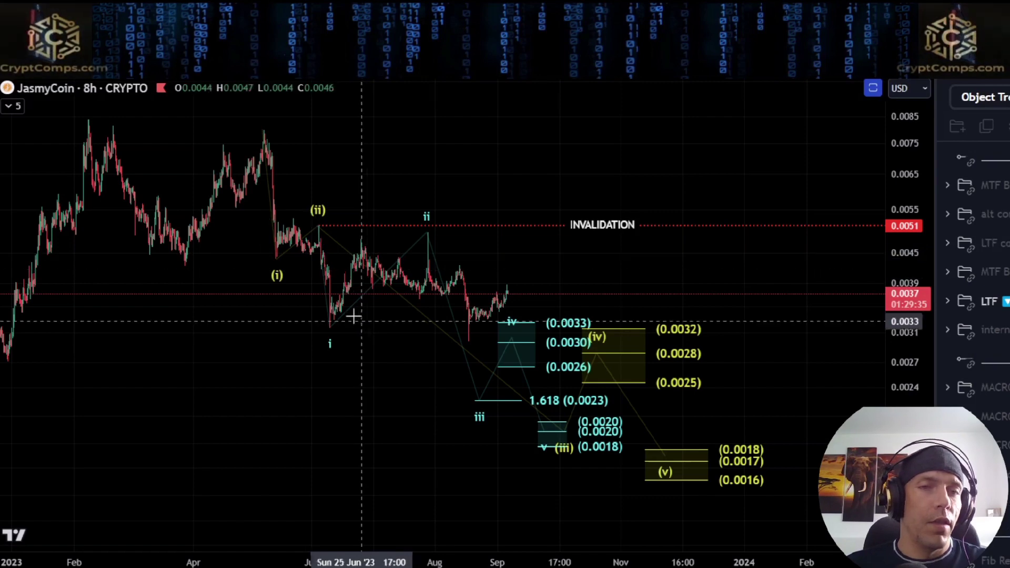
{"action": "mouse_move", "coordinate": [325, 347]}
{"action": "left_mouse_down"}
{"action": "mouse_move", "coordinate": [418, 316]}
{"action": "mouse_move", "coordinate": [400, 211]}
{"action": "mouse_move", "coordinate": [327, 343]}
{"action": "left_mouse_up"}
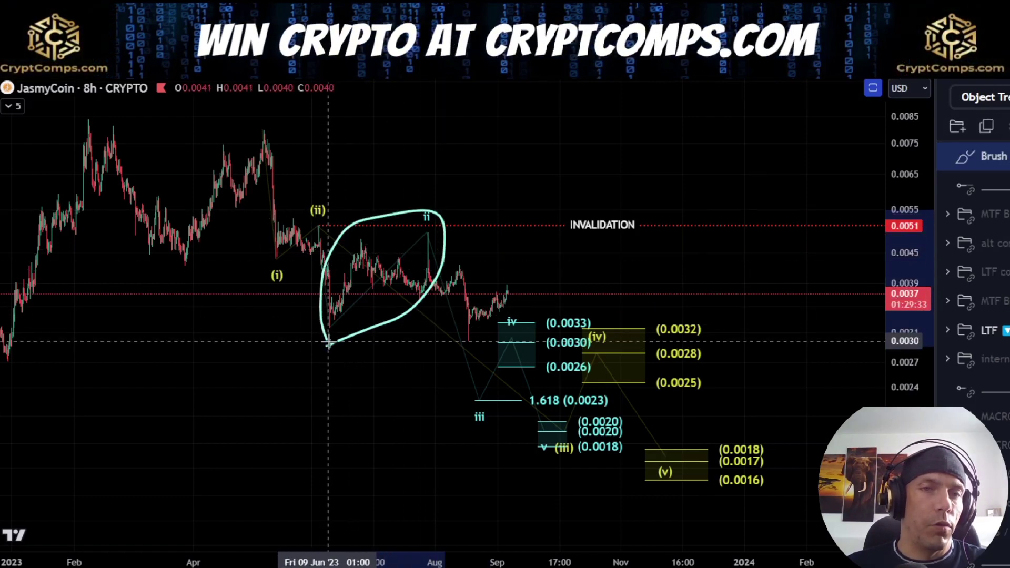
{"action": "key", "text": "Delete"}
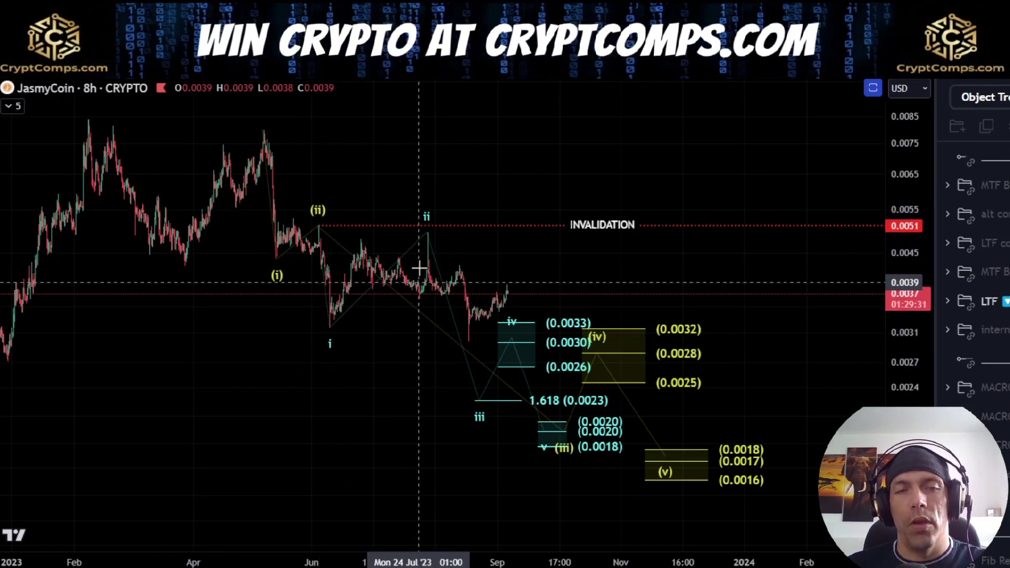
- Circle the 1.618 (0.0023) label of wave iii with the brush and delete the circle
{"action": "left_click_drag", "start_coordinate": [924, 424], "coordinate": [925, 339]}
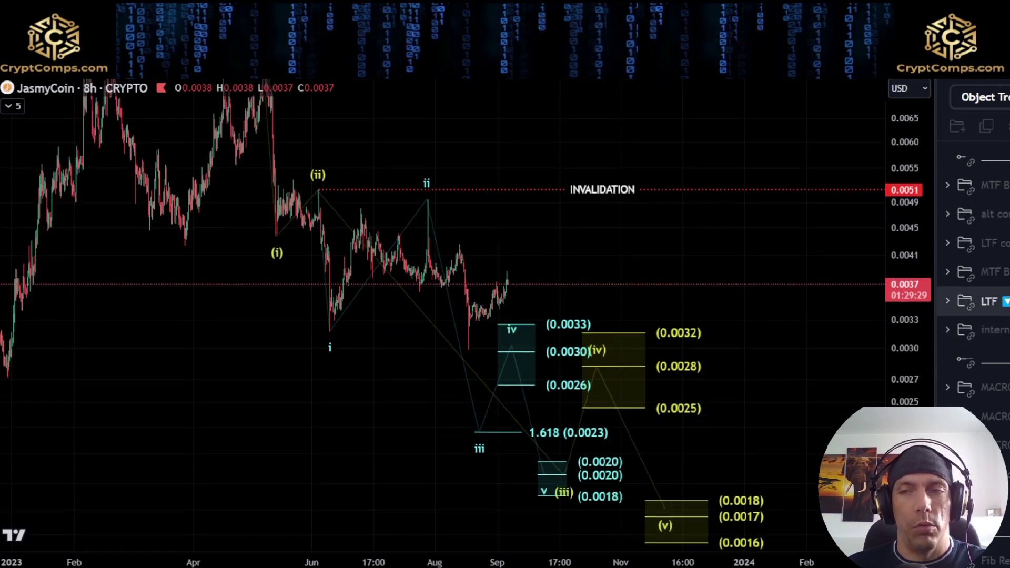
{"action": "mouse_move", "coordinate": [579, 418]}
{"action": "left_mouse_down"}
{"action": "mouse_move", "coordinate": [526, 437]}
{"action": "mouse_move", "coordinate": [619, 444]}
{"action": "mouse_move", "coordinate": [597, 420]}
{"action": "left_mouse_up"}
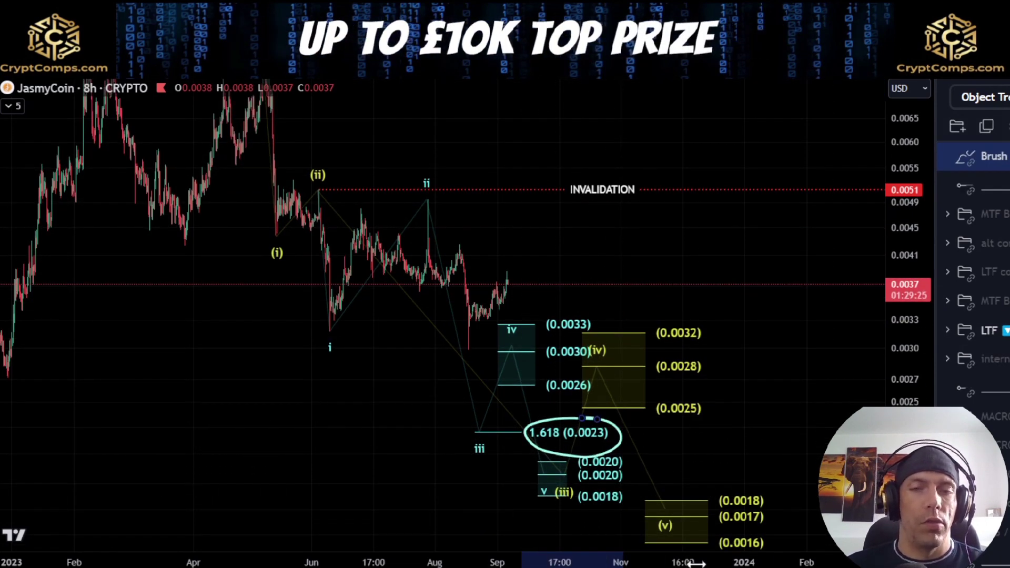
{"action": "key", "text": "Delete"}
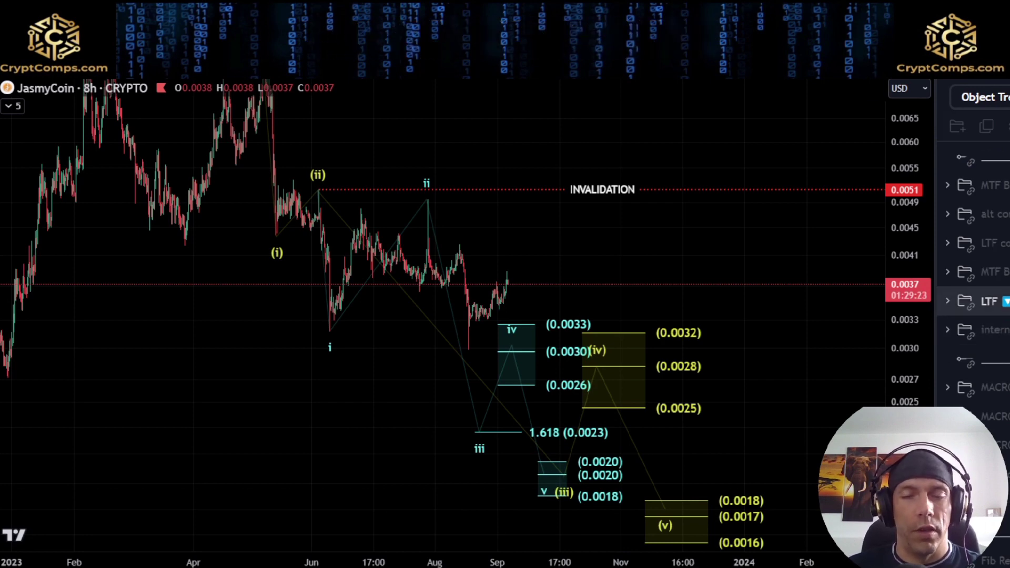
- Hide the LTF count and show the internal count around the August and September price action
{"action": "left_click", "coordinate": [1008, 301]}
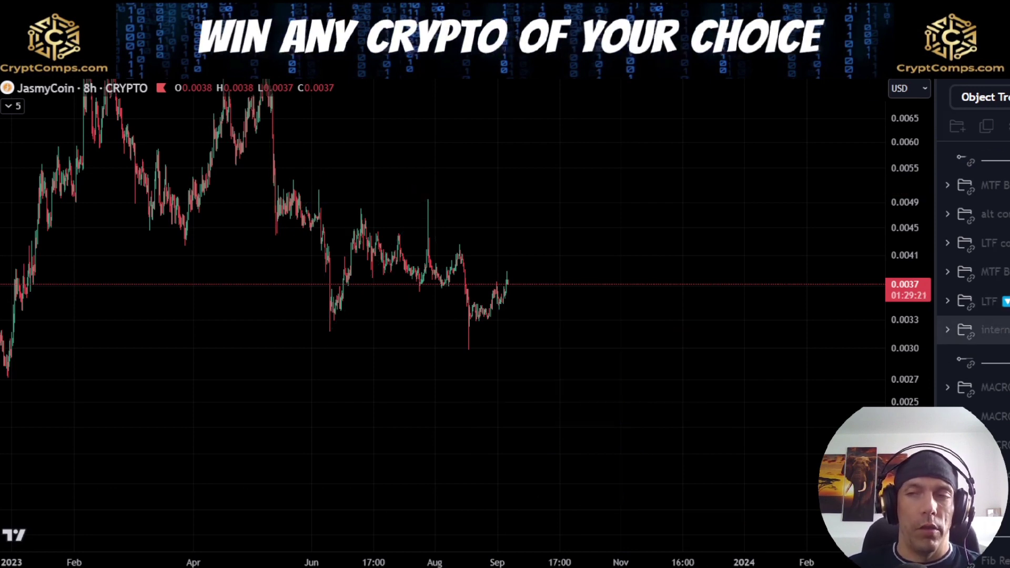
{"action": "left_click", "coordinate": [1007, 330]}
{"action": "scroll", "coordinate": [476, 413], "scroll_direction": "up", "scroll_amount": 4}
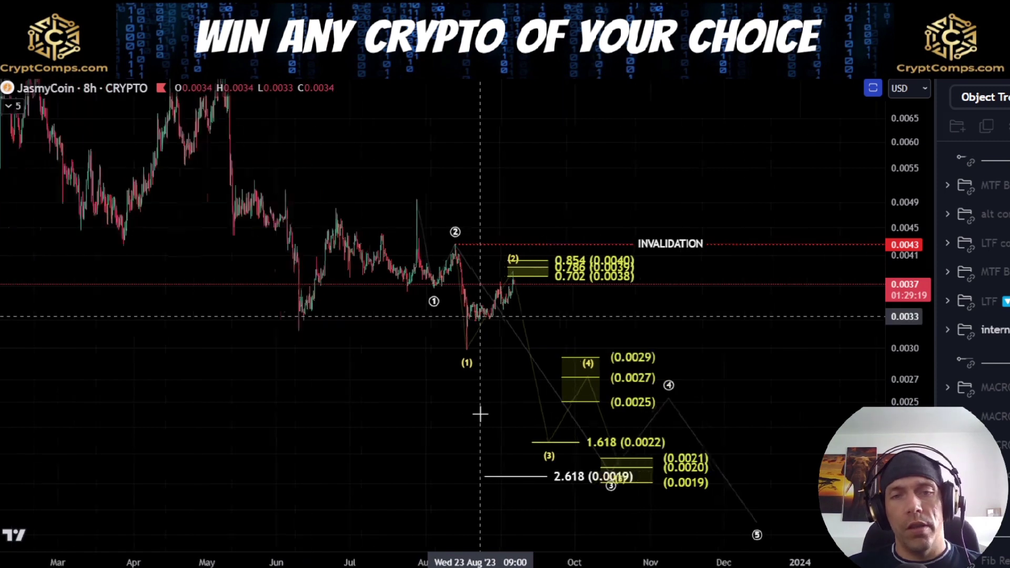
{"action": "scroll", "coordinate": [587, 357], "scroll_direction": "up", "scroll_amount": 3}
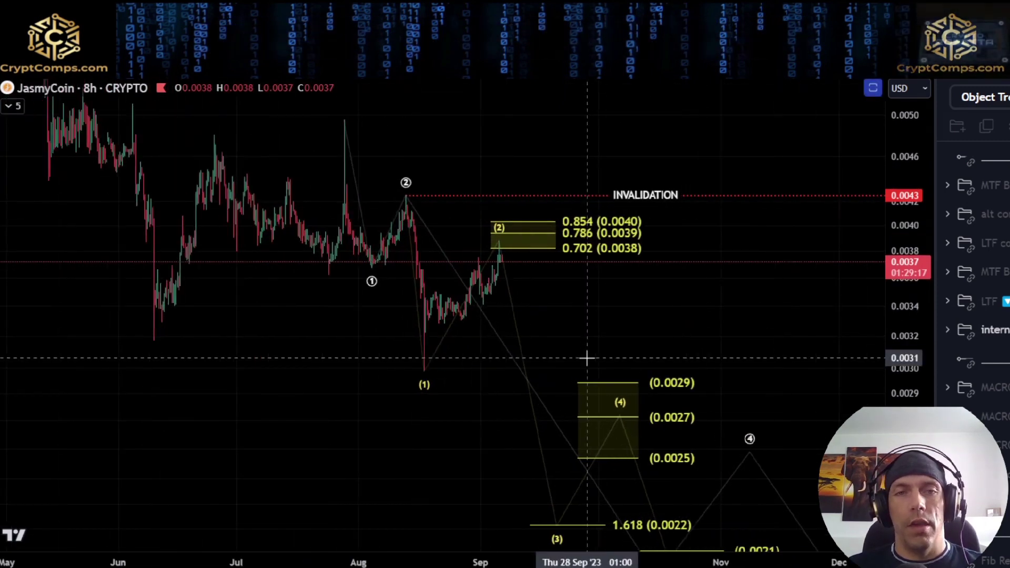
- Trace the decline through circled 1, circled 2, (1) and (2) with the brush, deleting each stroke
{"action": "left_click_drag", "start_coordinate": [604, 311], "coordinate": [580, 371]}
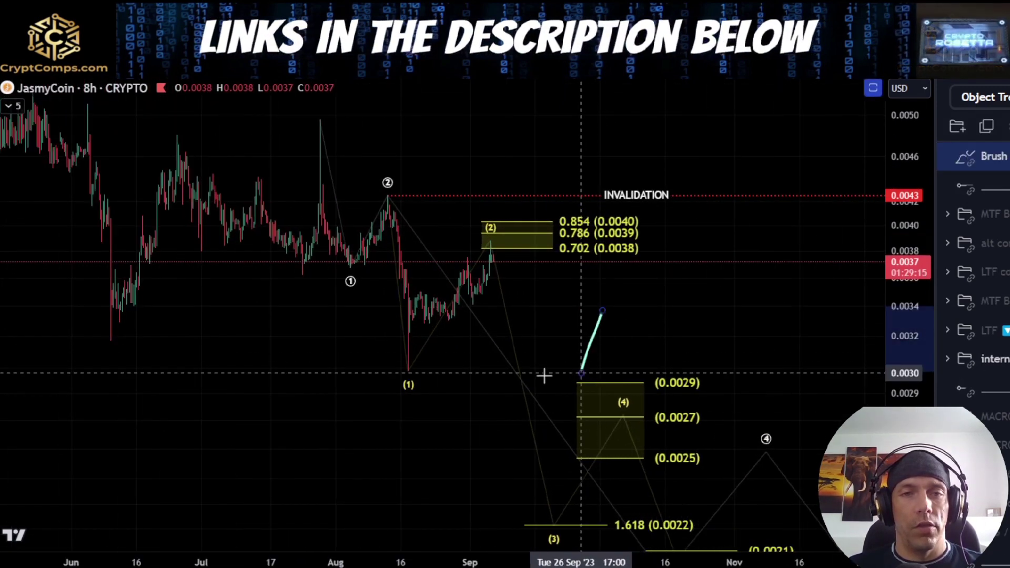
{"action": "key", "text": "Delete"}
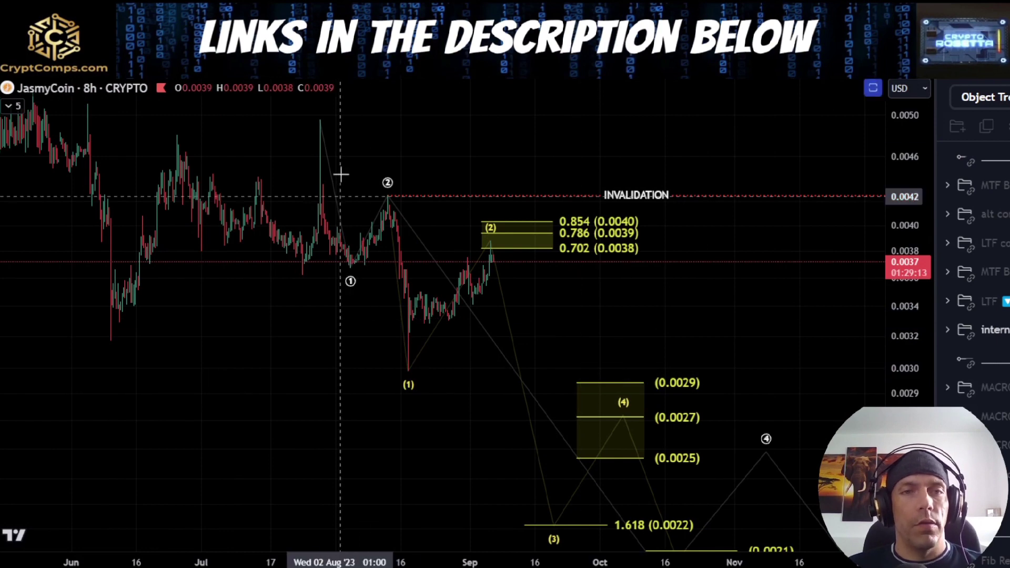
{"action": "mouse_move", "coordinate": [324, 114]}
{"action": "left_mouse_down"}
{"action": "mouse_move", "coordinate": [352, 279]}
{"action": "mouse_move", "coordinate": [388, 200]}
{"action": "mouse_move", "coordinate": [394, 258]}
{"action": "left_mouse_up"}
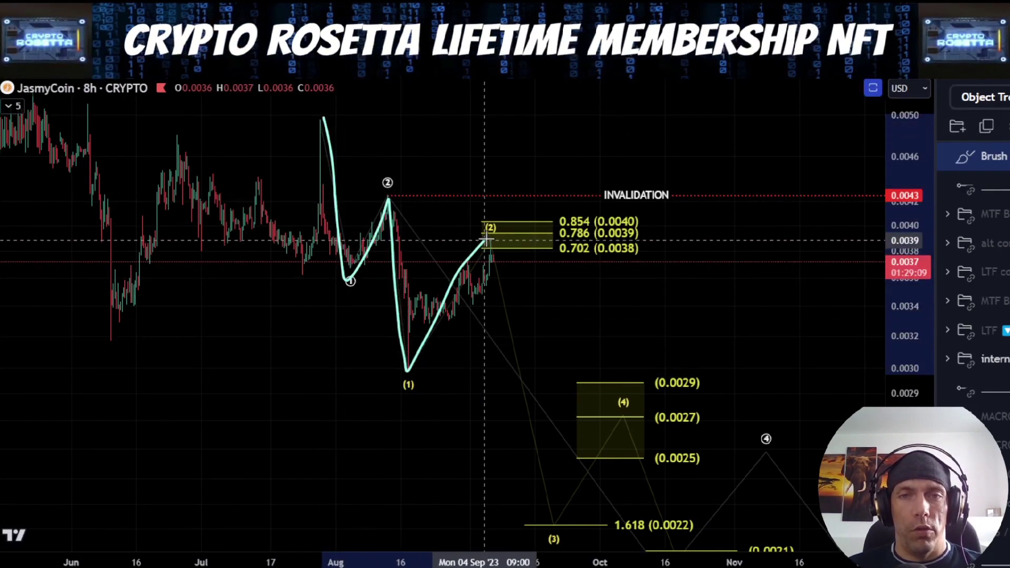
{"action": "key", "text": "Delete"}
- Circle the wave (2) 0.854 to 0.702 labels with the brush, delete the mark, and circle the INVALIDATION label
{"action": "left_click_drag", "start_coordinate": [636, 210], "coordinate": [599, 208]}
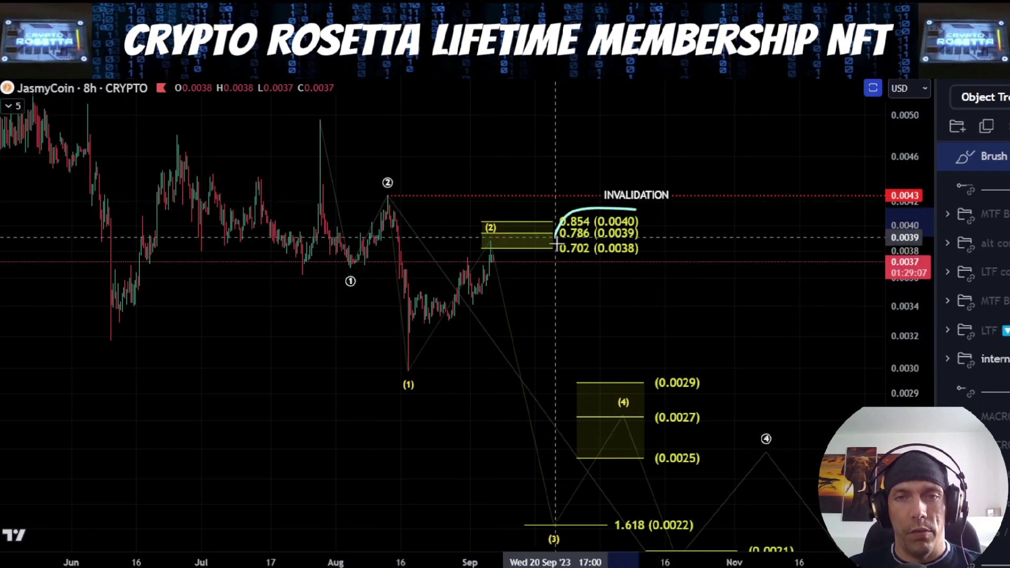
{"action": "left_click_drag", "start_coordinate": [556, 241], "coordinate": [644, 264]}
{"action": "key", "text": "Delete"}
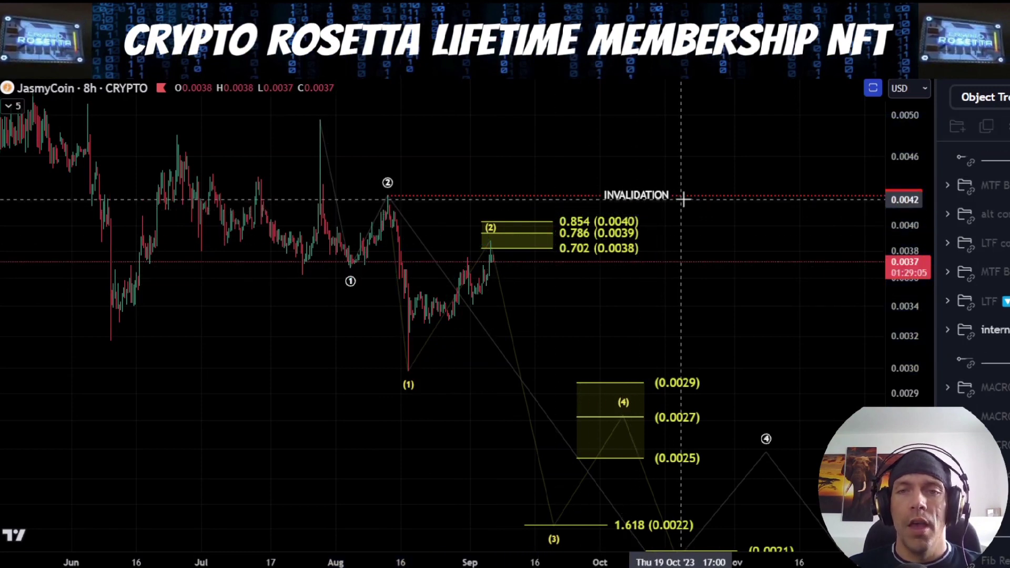
{"action": "mouse_move", "coordinate": [678, 184]}
{"action": "left_mouse_down"}
{"action": "mouse_move", "coordinate": [621, 174]}
{"action": "mouse_move", "coordinate": [674, 182]}
{"action": "left_mouse_up"}
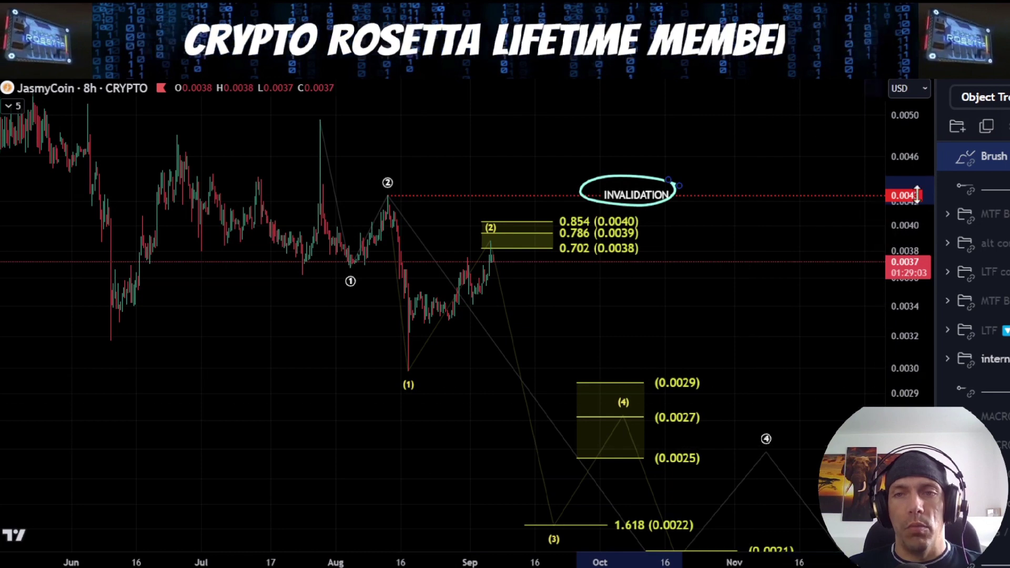
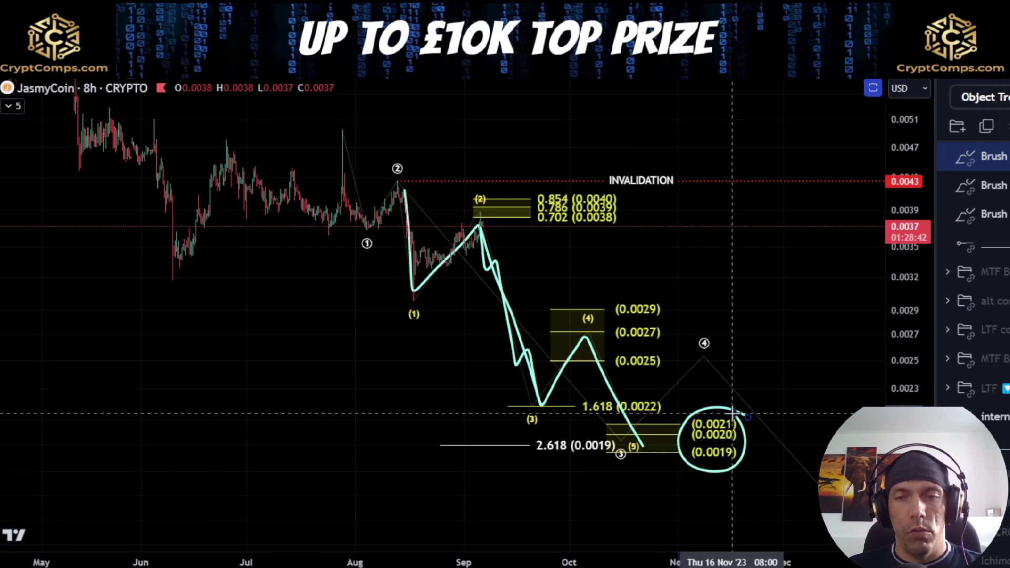
- Delete the circle around the 0.0021 to 0.0019 wave (5) targets and undo the traced (1) to (5) path
{"action": "key", "text": "Delete"}
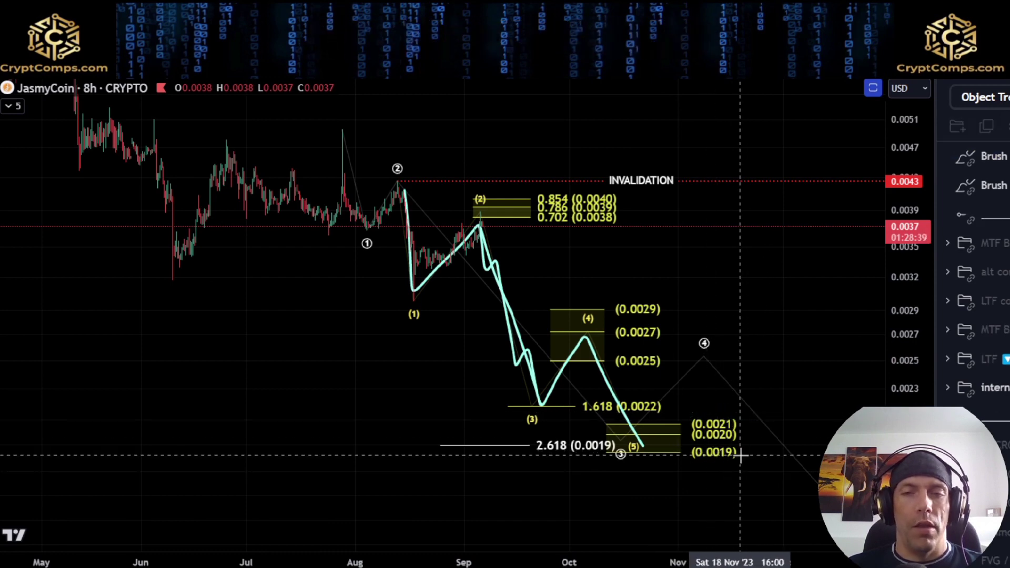
{"action": "key", "text": "ctrl+z"}
- Circle the circled 1 and 2 area, trace the projected rise from circled 3 to 4, and undo both strokes
{"action": "mouse_move", "coordinate": [404, 174]}
{"action": "left_mouse_down"}
{"action": "mouse_move", "coordinate": [374, 183]}
{"action": "mouse_move", "coordinate": [395, 236]}
{"action": "left_mouse_up"}
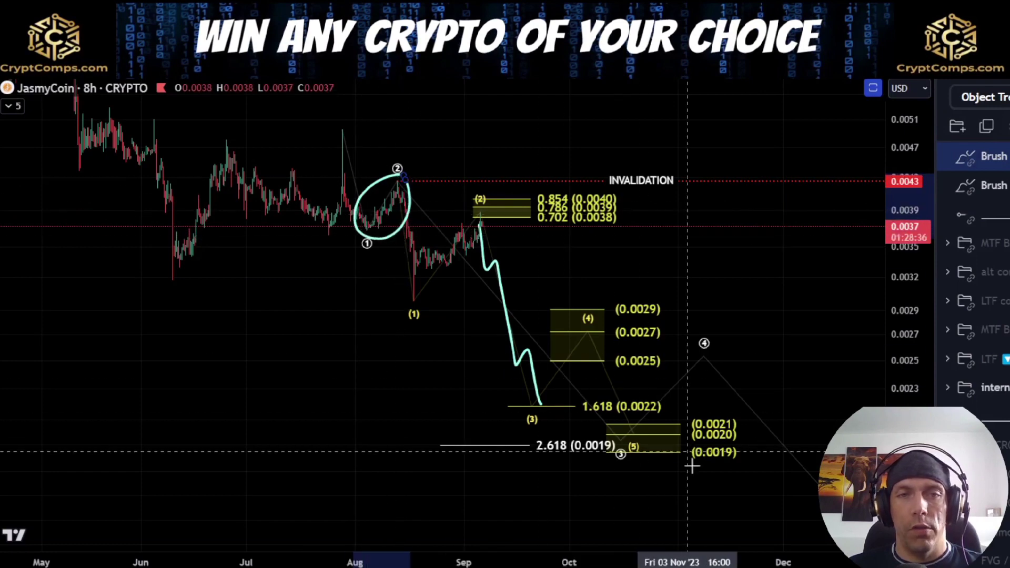
{"action": "left_click_drag", "start_coordinate": [625, 445], "coordinate": [702, 357]}
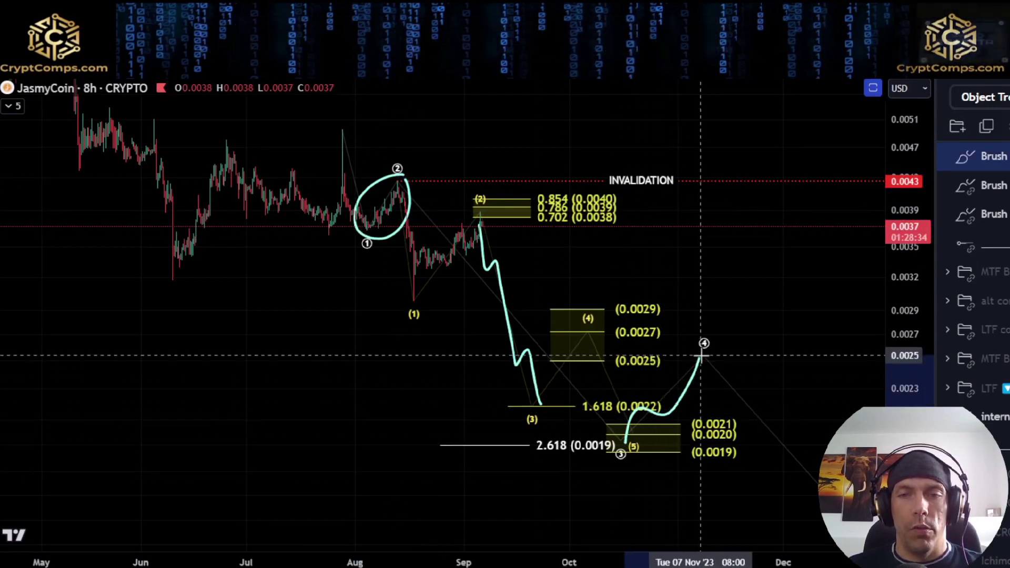
{"action": "key", "text": "ctrl+z"}
{"action": "key", "text": "ctrl+z"}
- Circle the circled wave 3 target at 2.618 (0.0019) and undo it together with the remaining stroke along wave (3)
{"action": "scroll", "coordinate": [688, 467], "scroll_direction": "down", "scroll_amount": 5}
{"action": "mouse_move", "coordinate": [632, 425]}
{"action": "left_mouse_down"}
{"action": "mouse_move", "coordinate": [612, 447]}
{"action": "mouse_move", "coordinate": [619, 428]}
{"action": "left_mouse_up"}
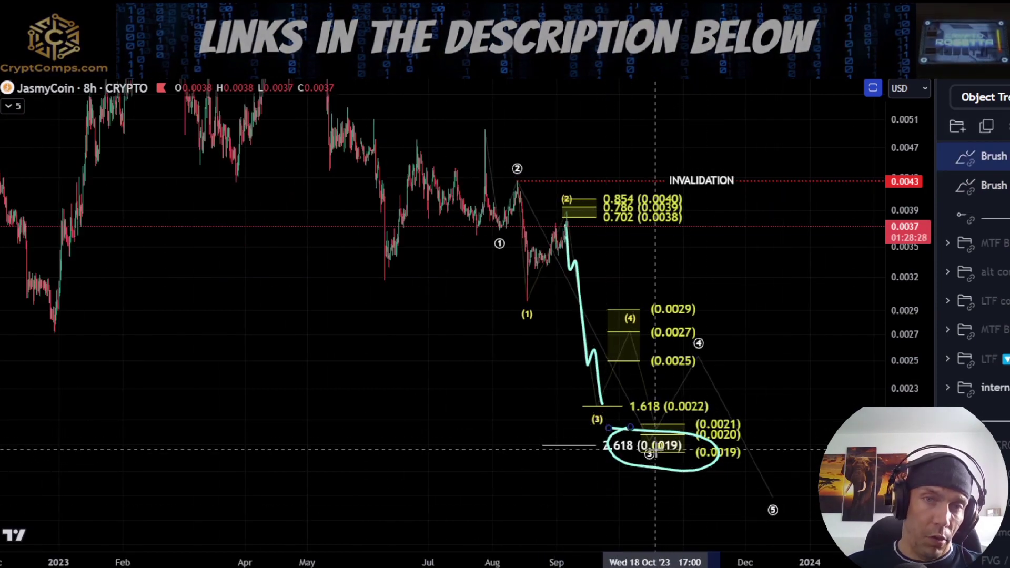
{"action": "key", "text": "ctrl+z"}
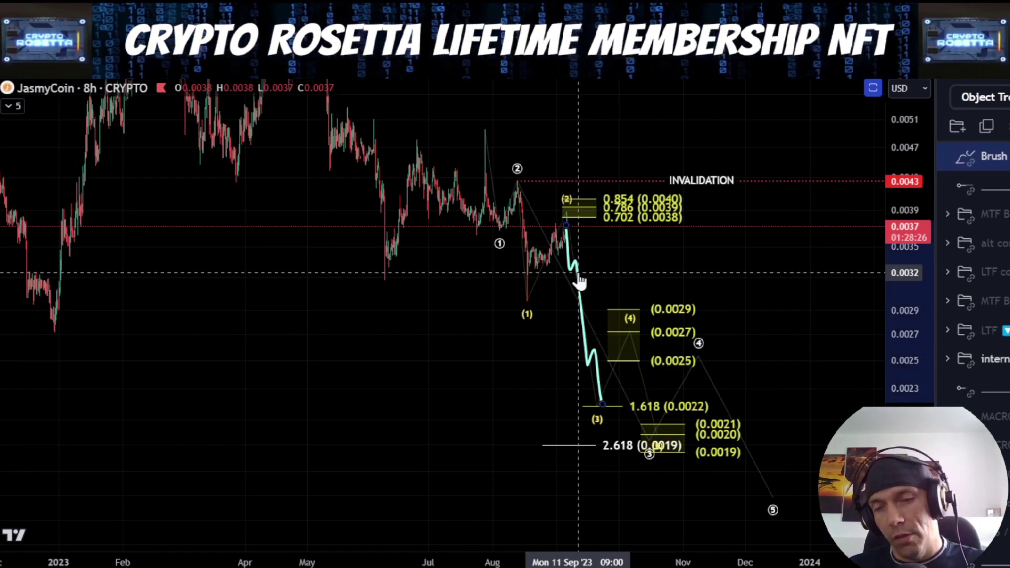
{"action": "key", "text": "ctrl+z"}
- Show the MACRO count with its (X), (Y), A, B, C labels and channel over the internal count, and hide it again
{"action": "left_click_drag", "start_coordinate": [906, 157], "coordinate": [918, 330]}
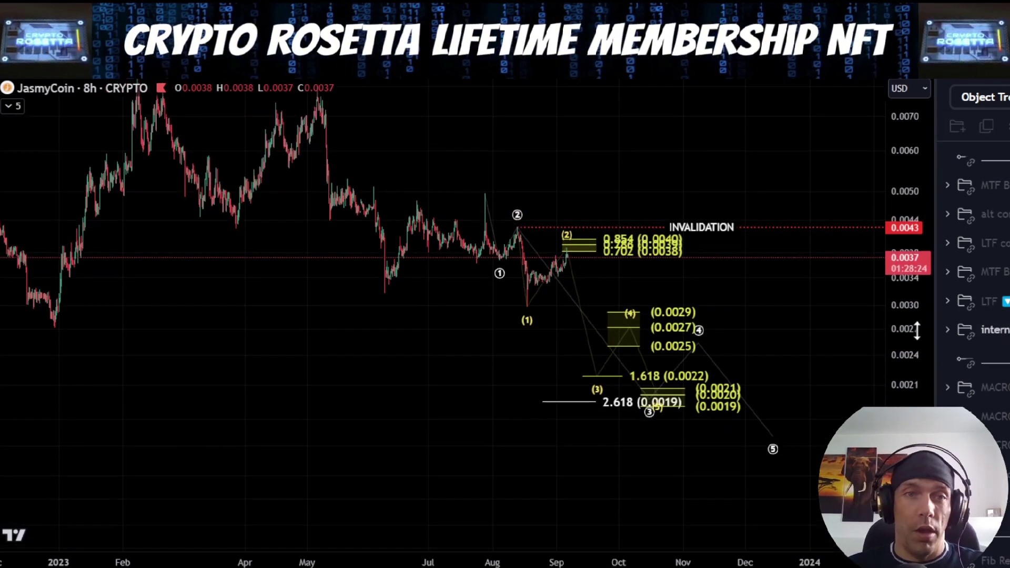
{"action": "left_click_drag", "start_coordinate": [463, 321], "coordinate": [443, 379]}
{"action": "left_click_drag", "start_coordinate": [448, 414], "coordinate": [540, 411]}
{"action": "scroll", "coordinate": [516, 416], "scroll_direction": "down", "scroll_amount": 2}
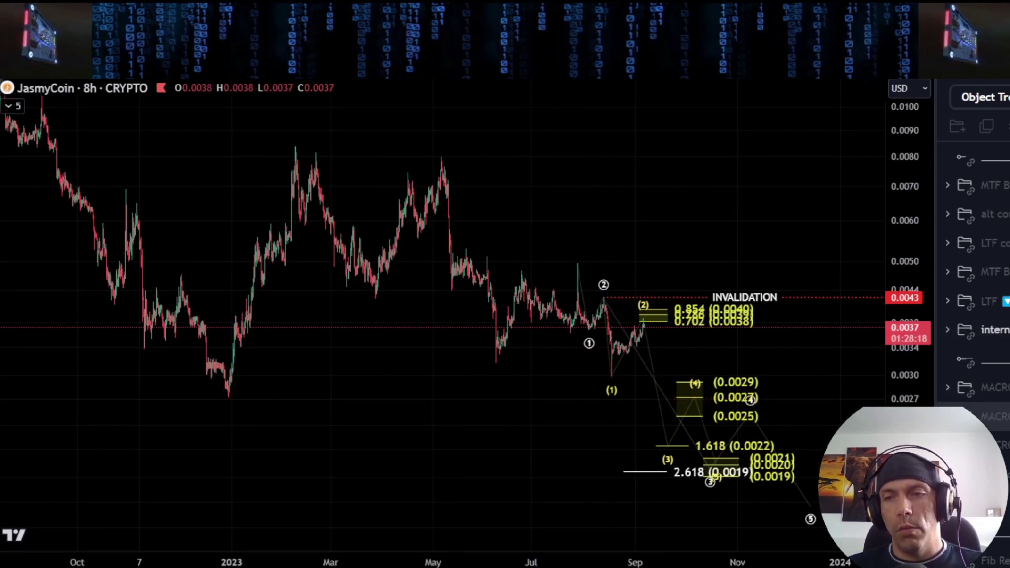
{"action": "left_click", "coordinate": [1005, 417]}
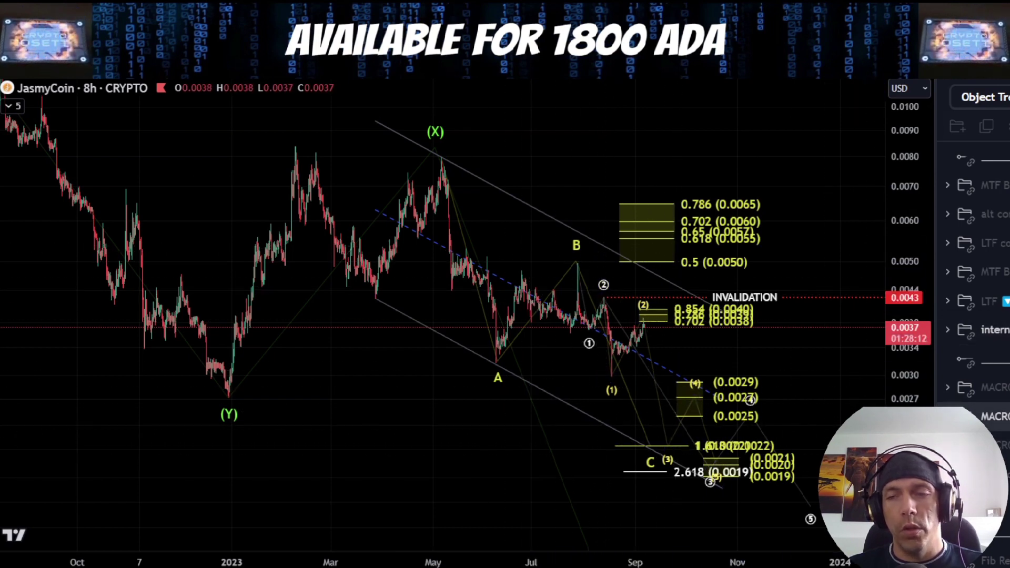
{"action": "left_click", "coordinate": [1004, 417]}
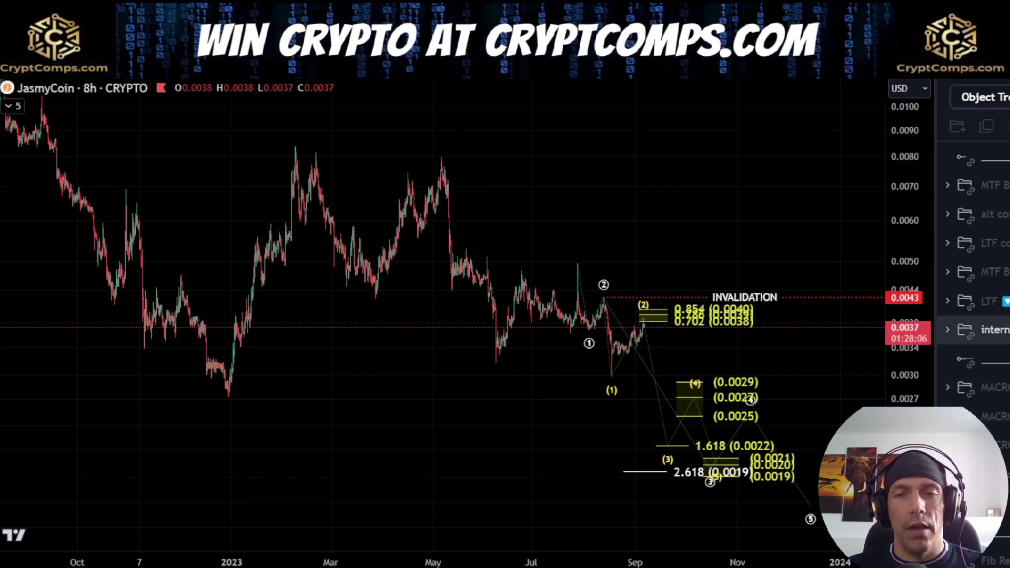
- Show the LTF count and hide the internal count
{"action": "left_click", "coordinate": [1004, 302]}
{"action": "left_click_drag", "start_coordinate": [751, 225], "coordinate": [710, 189]}
{"action": "left_click", "coordinate": [1007, 330]}
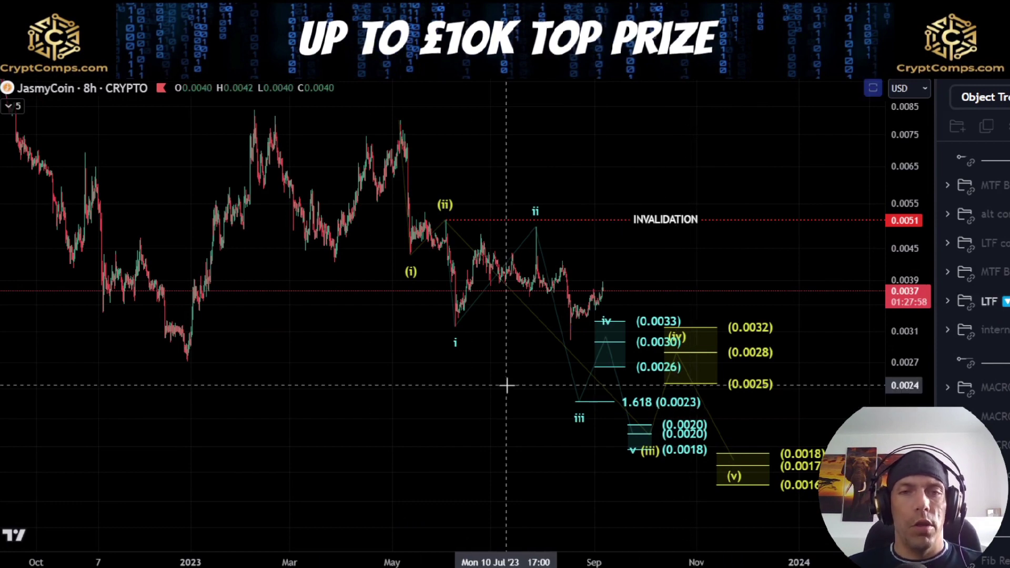
- Trace an alternative path from i through ii to new lows, circle the (i)-(ii) area, and delete both marks
{"action": "mouse_move", "coordinate": [458, 327]}
{"action": "left_mouse_down"}
{"action": "mouse_move", "coordinate": [534, 233]}
{"action": "mouse_move", "coordinate": [686, 453]}
{"action": "left_mouse_up"}
{"action": "left_click_drag", "start_coordinate": [774, 370], "coordinate": [863, 528]}
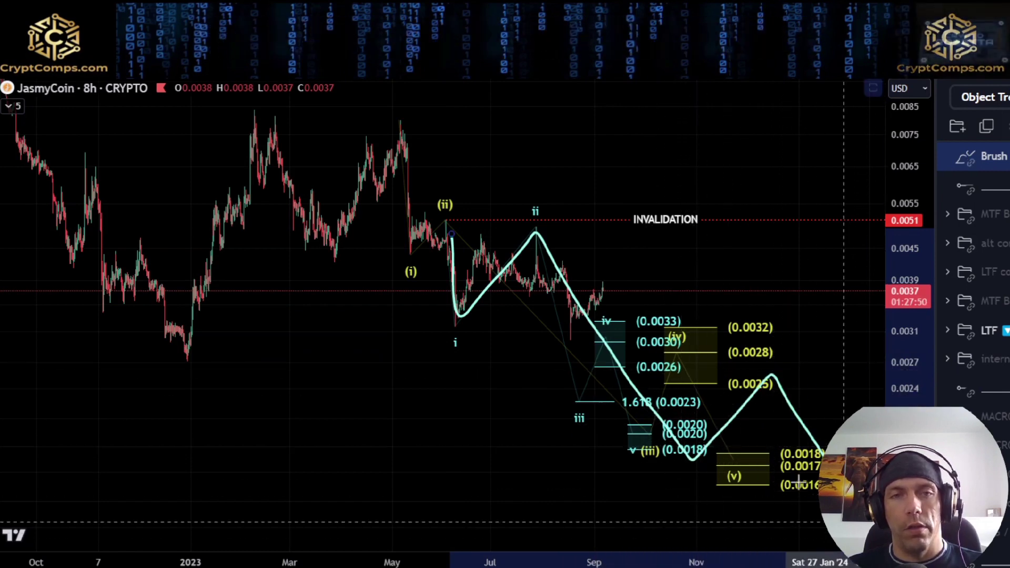
{"action": "key", "text": "Delete"}
{"action": "mouse_move", "coordinate": [466, 188]}
{"action": "left_mouse_down"}
{"action": "mouse_move", "coordinate": [373, 268]}
{"action": "mouse_move", "coordinate": [457, 192]}
{"action": "left_mouse_up"}
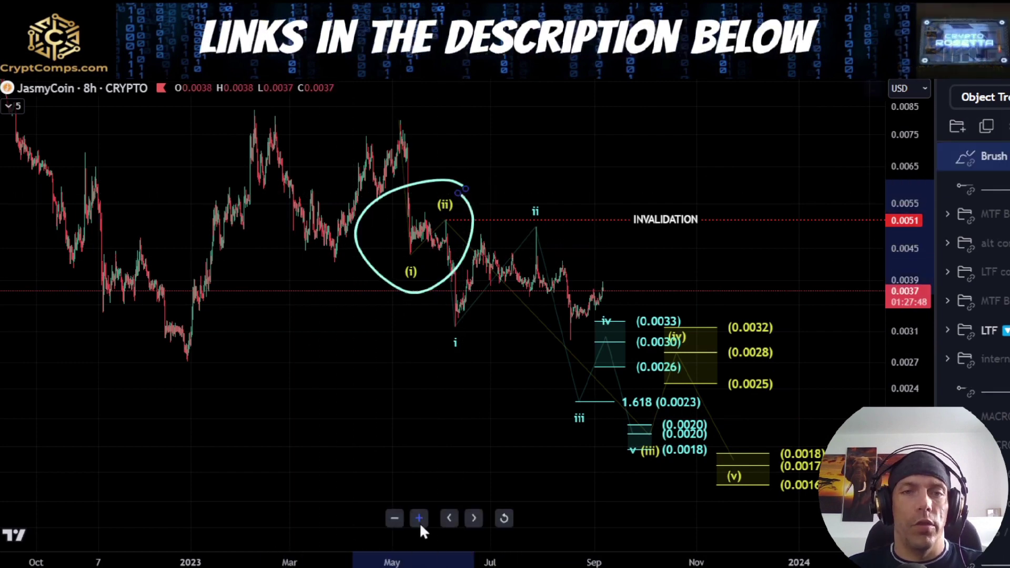
{"action": "key", "text": "Delete"}
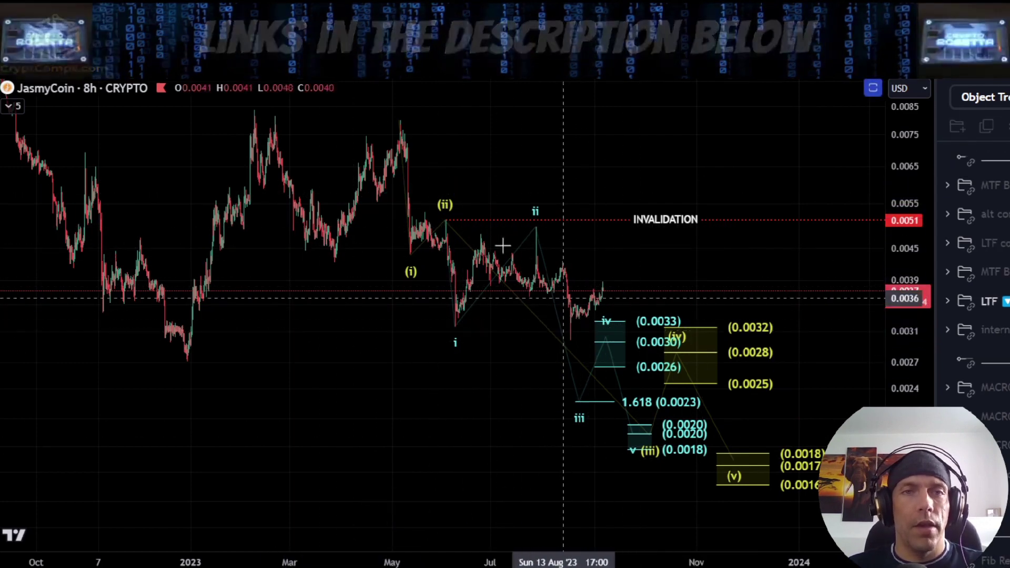
- Switch the chart to the 1h timeframe and hide the LTF count to view the bare August and September price action
{"action": "left_click", "coordinate": [295, 66]}
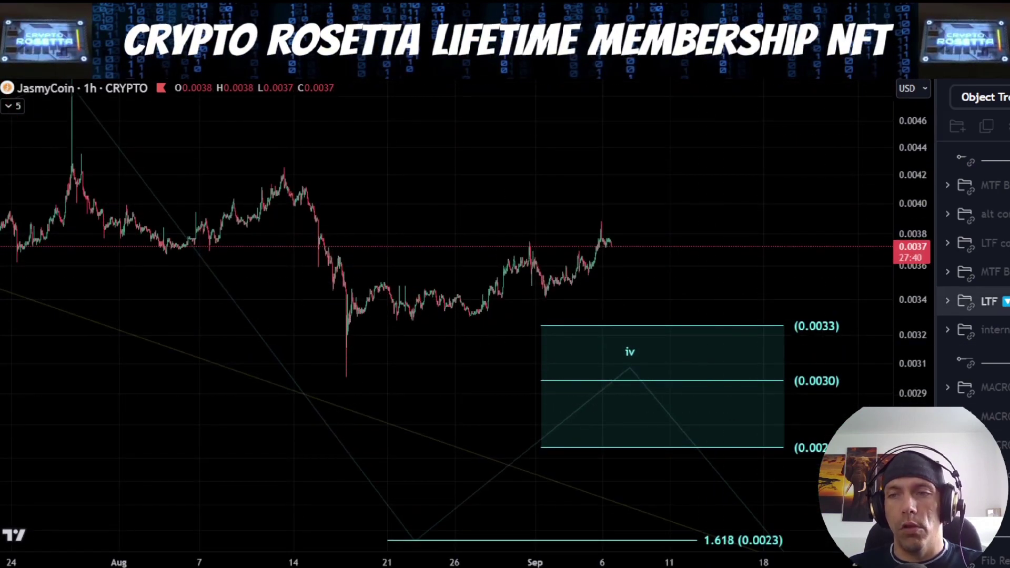
{"action": "left_click", "coordinate": [1008, 301]}
{"action": "scroll", "coordinate": [404, 387], "scroll_direction": "up", "scroll_amount": 4}
{"action": "left_click_drag", "start_coordinate": [906, 482], "coordinate": [905, 246]}
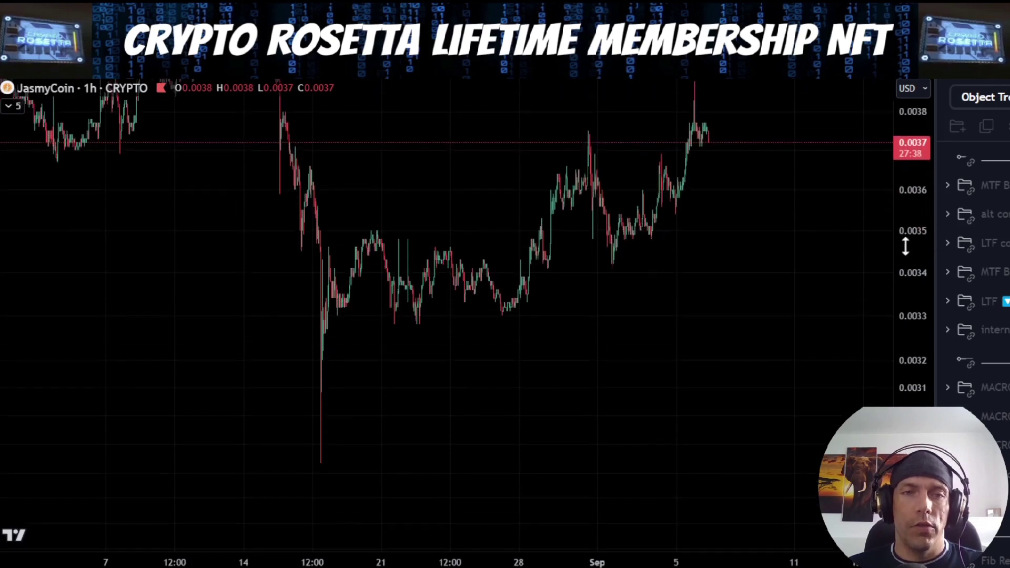
{"action": "scroll", "coordinate": [362, 268], "scroll_direction": "up", "scroll_amount": 5}
{"action": "left_click_drag", "start_coordinate": [516, 354], "coordinate": [437, 423]}
{"action": "scroll", "coordinate": [869, 337], "scroll_direction": "down", "scroll_amount": 5}
{"action": "left_click_drag", "start_coordinate": [741, 388], "coordinate": [541, 418]}
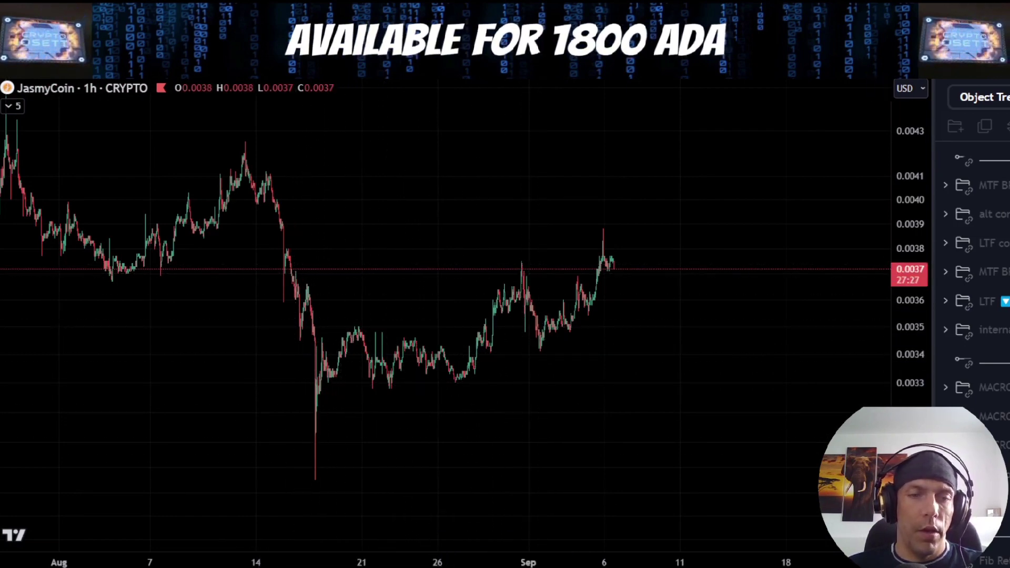
- Trace the recovery swings from the mid-August low to the September 6 high with the brush and delete the stroke
{"action": "mouse_move", "coordinate": [316, 481]}
{"action": "left_mouse_down"}
{"action": "mouse_move", "coordinate": [365, 333]}
{"action": "mouse_move", "coordinate": [462, 390]}
{"action": "mouse_move", "coordinate": [537, 258]}
{"action": "mouse_move", "coordinate": [527, 271]}
{"action": "mouse_move", "coordinate": [539, 353]}
{"action": "left_mouse_up"}
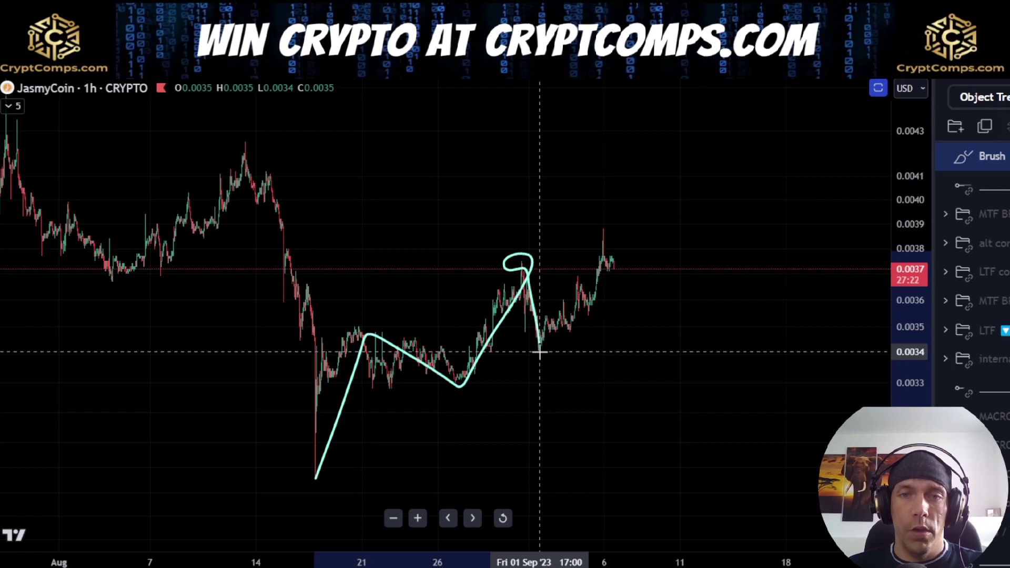
{"action": "mouse_move", "coordinate": [581, 295]}
{"action": "left_mouse_down"}
{"action": "mouse_move", "coordinate": [602, 253]}
{"action": "mouse_move", "coordinate": [605, 216]}
{"action": "mouse_move", "coordinate": [608, 227]}
{"action": "left_mouse_up"}
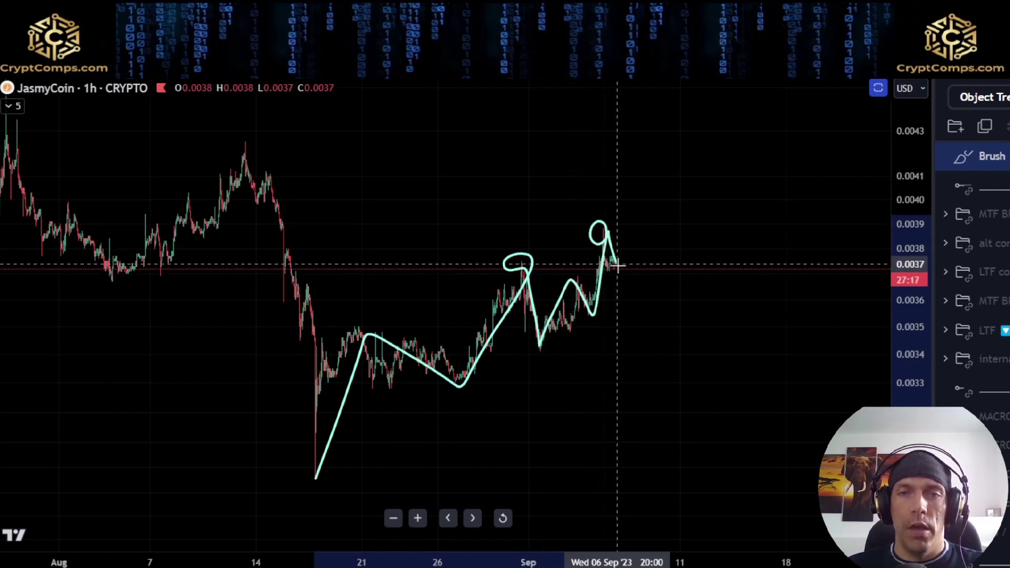
{"action": "left_click_drag", "start_coordinate": [640, 286], "coordinate": [668, 210]}
{"action": "key", "text": "Delete"}
- Draw a Fib retracement from the mid-August low to the September 6 high with the b/2 template and shift it forward in time
{"action": "left_click_drag", "start_coordinate": [580, 400], "coordinate": [442, 370]}
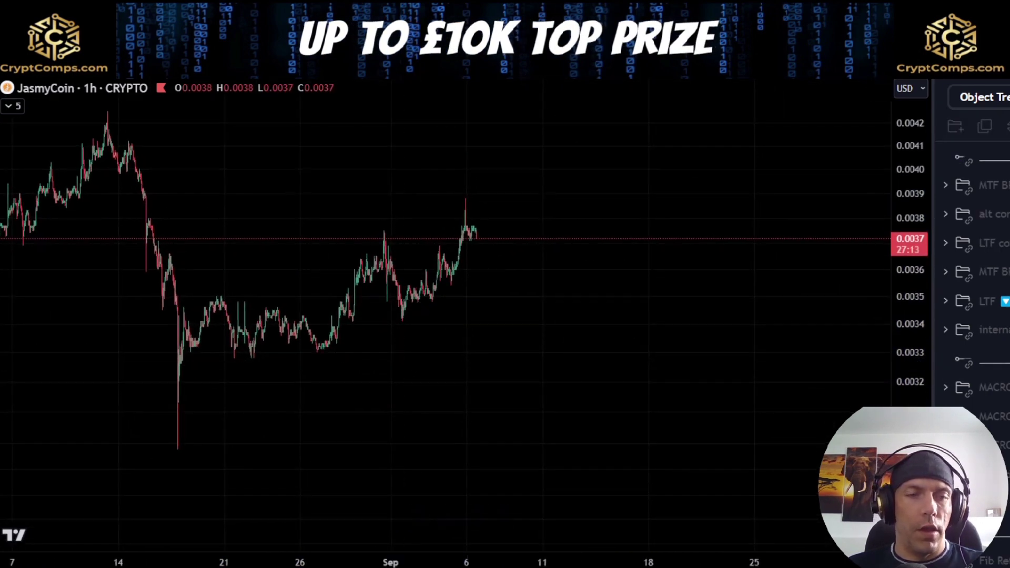
{"action": "left_click", "coordinate": [178, 456]}
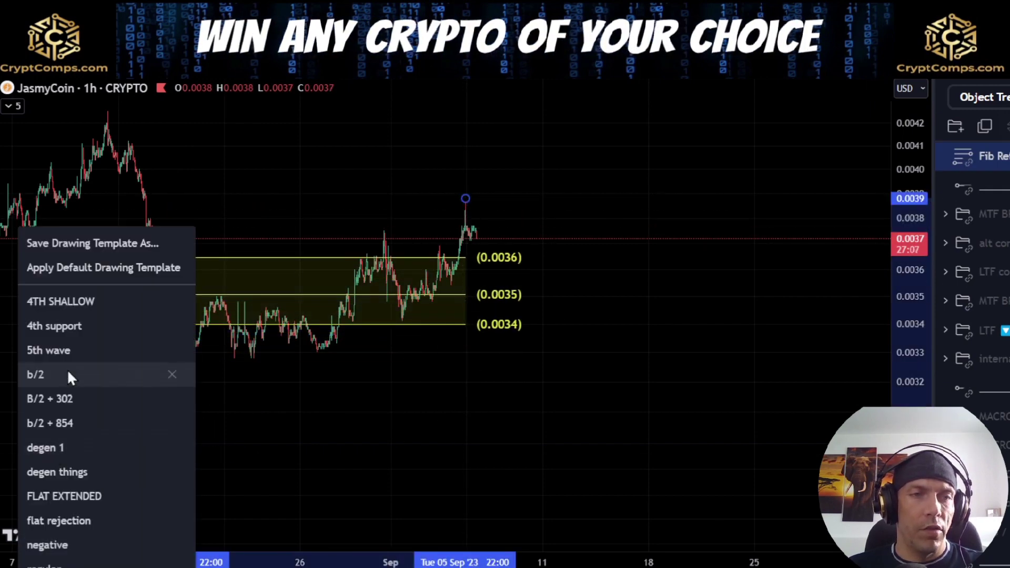
{"action": "left_click", "coordinate": [68, 375]}
{"action": "left_click_drag", "start_coordinate": [511, 387], "coordinate": [736, 386]}
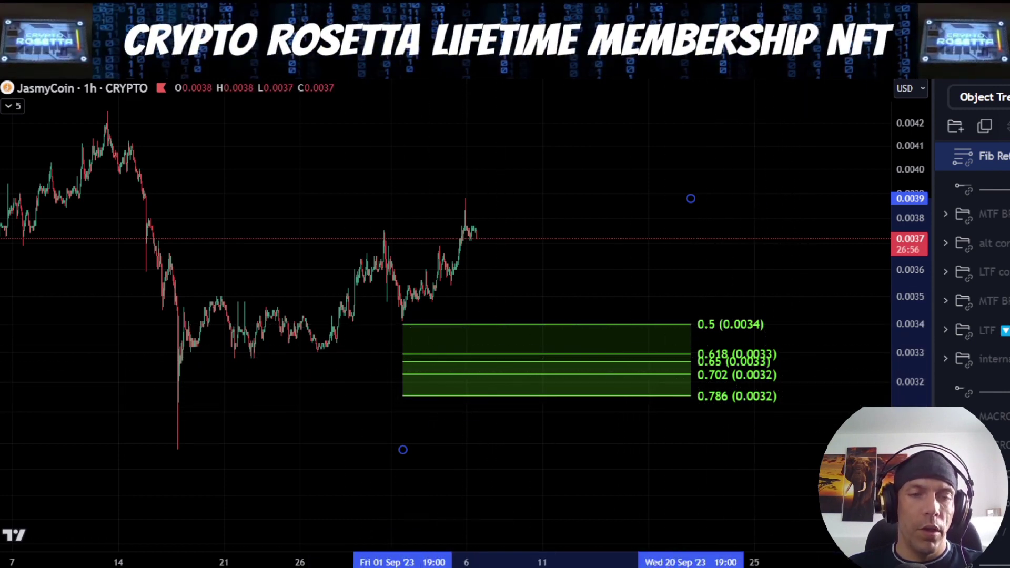
- Trace a rise from the August low, a pullback into the green retracement zone and a rally above 0.0042, and delete it
{"action": "left_click", "coordinate": [212, 429]}
{"action": "left_click_drag", "start_coordinate": [186, 443], "coordinate": [395, 273]}
{"action": "mouse_move", "coordinate": [464, 202]}
{"action": "left_mouse_down"}
{"action": "mouse_move", "coordinate": [489, 228]}
{"action": "mouse_move", "coordinate": [582, 257]}
{"action": "mouse_move", "coordinate": [639, 316]}
{"action": "mouse_move", "coordinate": [816, 80]}
{"action": "left_mouse_up"}
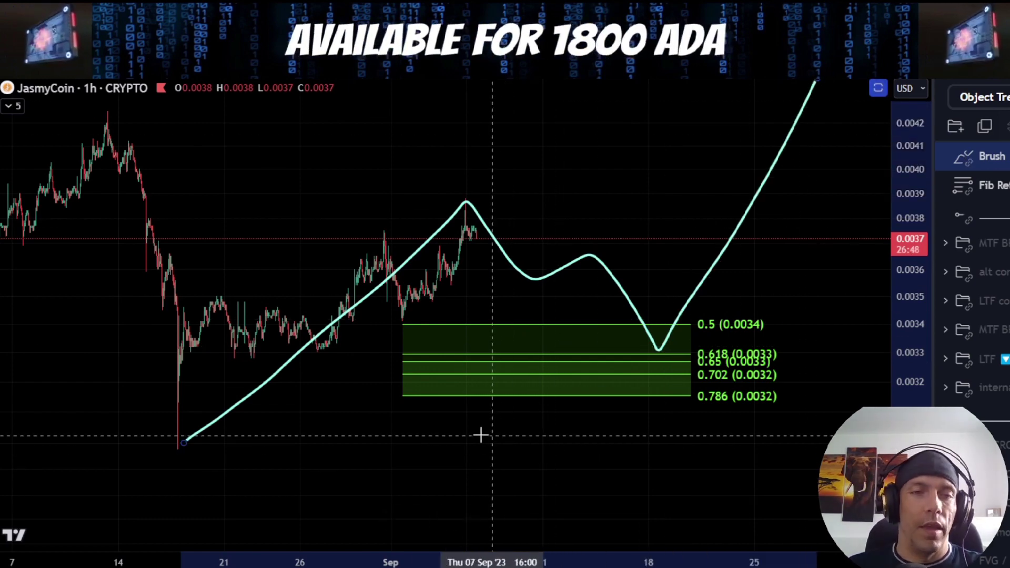
{"action": "key", "text": "Delete"}
- Trace a bearish path from the September high down through the 0.786 (0.0032) level with a bounce, and undo it
{"action": "scroll", "coordinate": [454, 365], "scroll_direction": "down", "scroll_amount": 3}
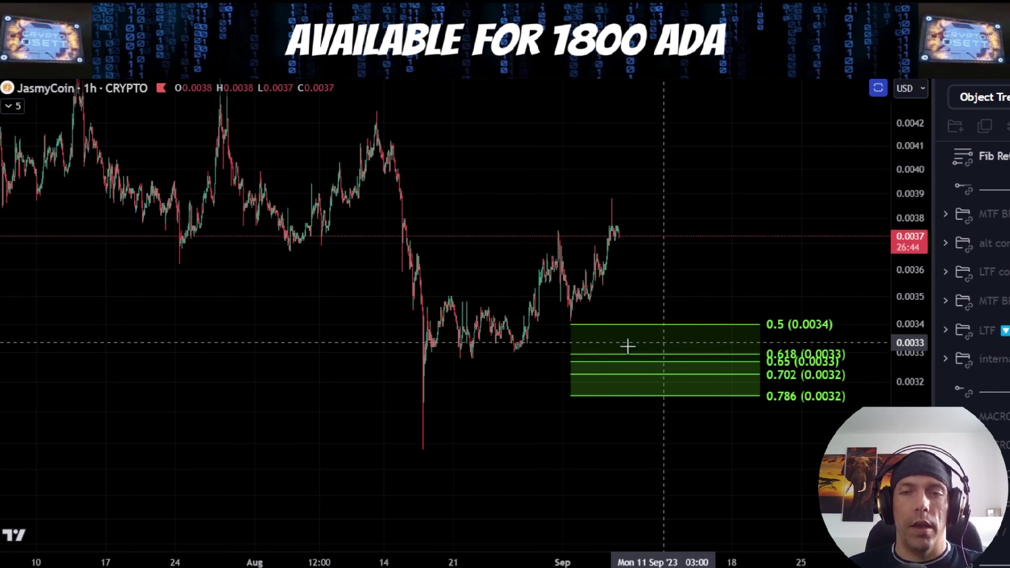
{"action": "mouse_move", "coordinate": [612, 206]}
{"action": "left_mouse_down"}
{"action": "mouse_move", "coordinate": [641, 264]}
{"action": "mouse_move", "coordinate": [663, 266]}
{"action": "mouse_move", "coordinate": [717, 440]}
{"action": "mouse_move", "coordinate": [785, 291]}
{"action": "left_mouse_up"}
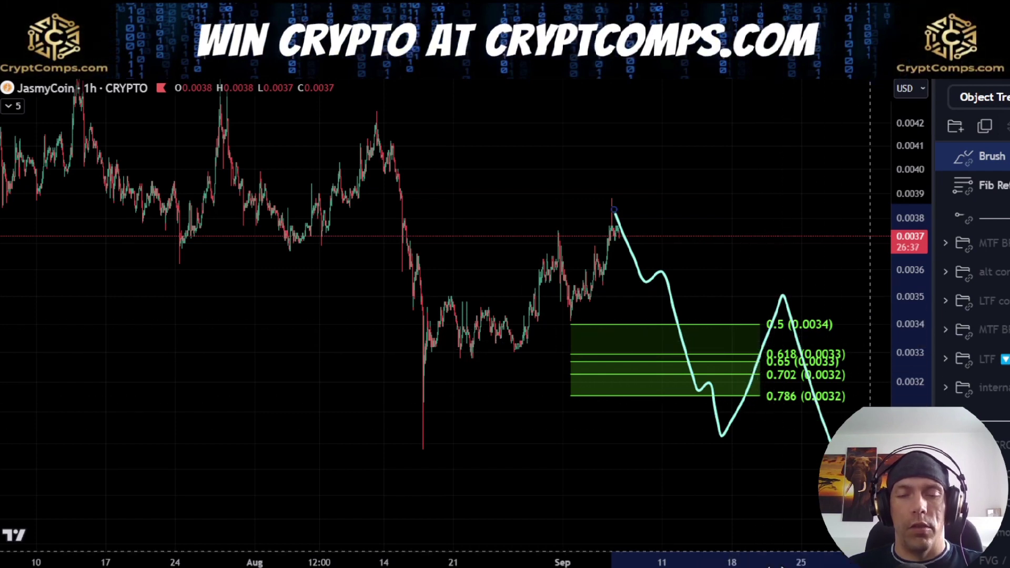
{"action": "key", "text": "ctrl+z"}
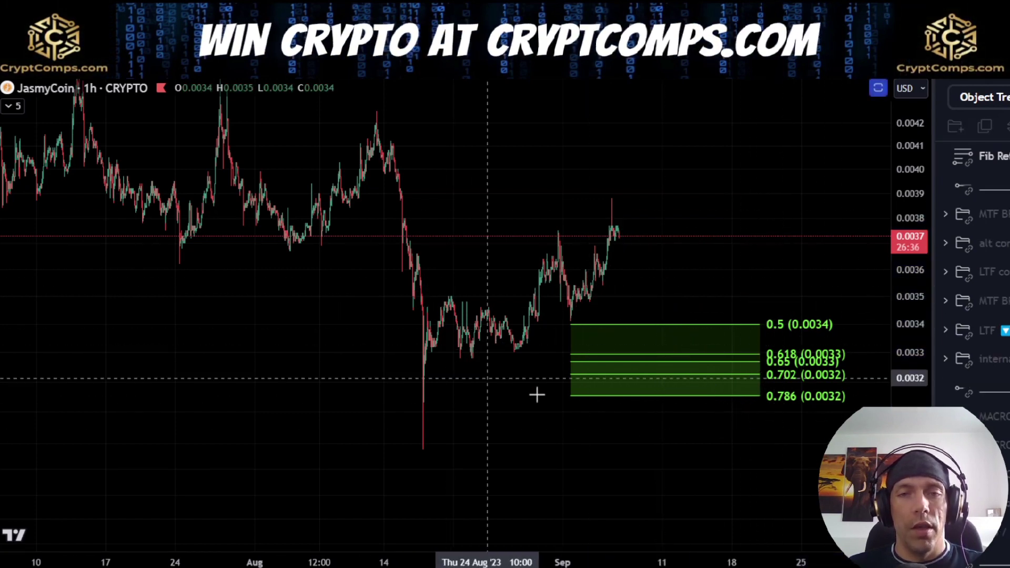
- Switch the chart to the 4h timeframe and fit the price action from December 2022 to September 2023 in view
{"action": "scroll", "coordinate": [575, 317], "scroll_direction": "down", "scroll_amount": 1}
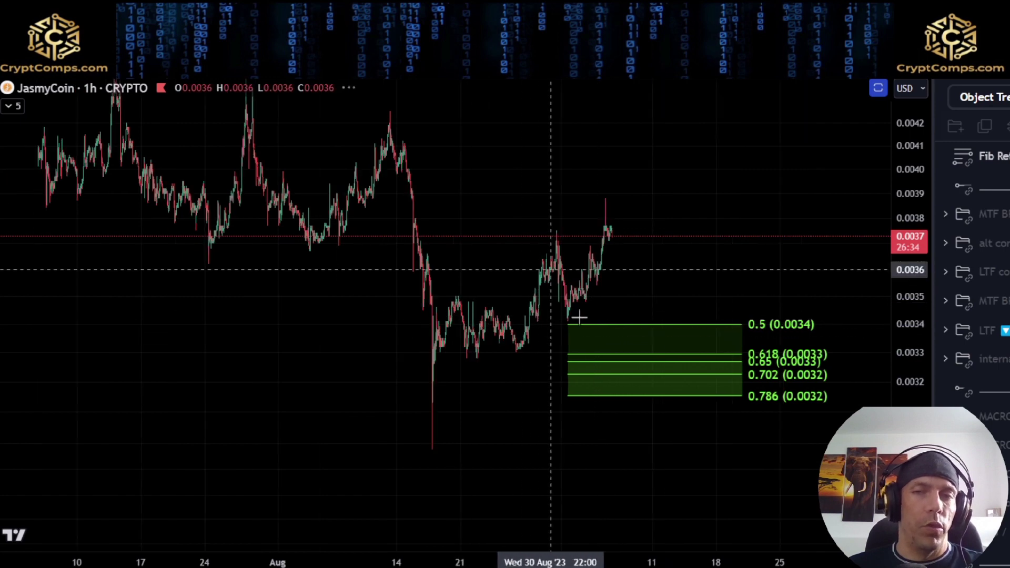
{"action": "left_click", "coordinate": [235, 66]}
{"action": "left_click_drag", "start_coordinate": [910, 220], "coordinate": [922, 437]}
{"action": "left_click_drag", "start_coordinate": [681, 141], "coordinate": [724, 285]}
{"action": "key", "text": "Escape"}
{"action": "left_click_drag", "start_coordinate": [637, 190], "coordinate": [681, 316]}
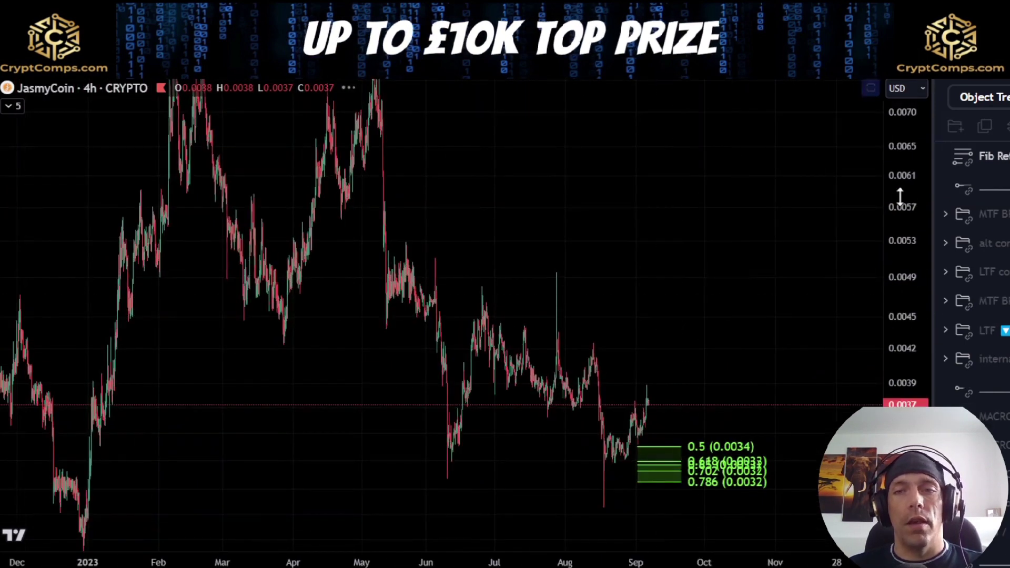
{"action": "left_click_drag", "start_coordinate": [900, 201], "coordinate": [929, 350]}
{"action": "scroll", "coordinate": [1007, 301], "scroll_direction": "up", "scroll_amount": 1}
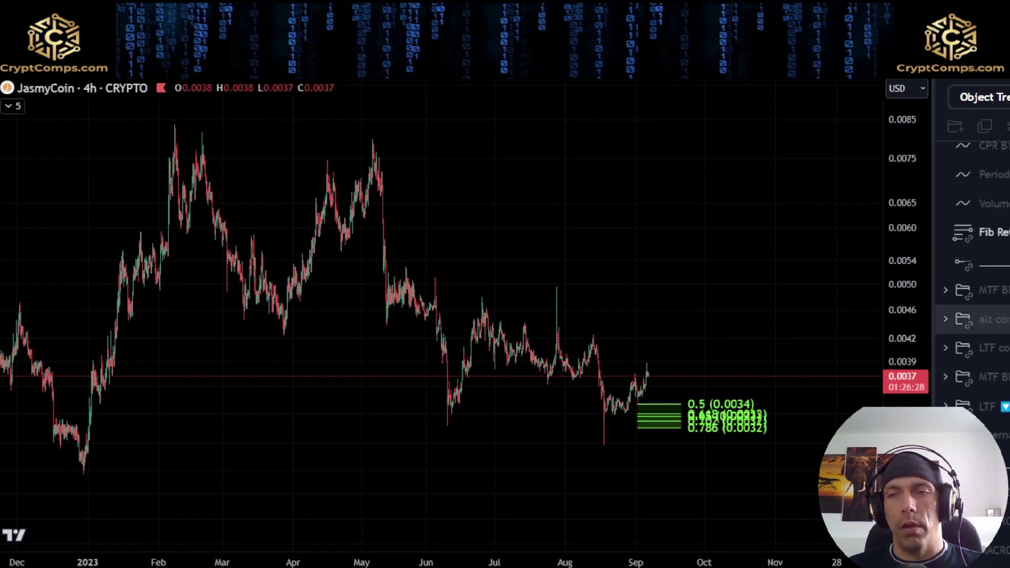
- Show the alt count group on the 4h chart and examine waves iii to v around the green 0.5–0.786 retracement zone
{"action": "left_click", "coordinate": [1008, 319]}
{"action": "left_click_drag", "start_coordinate": [714, 303], "coordinate": [670, 258]}
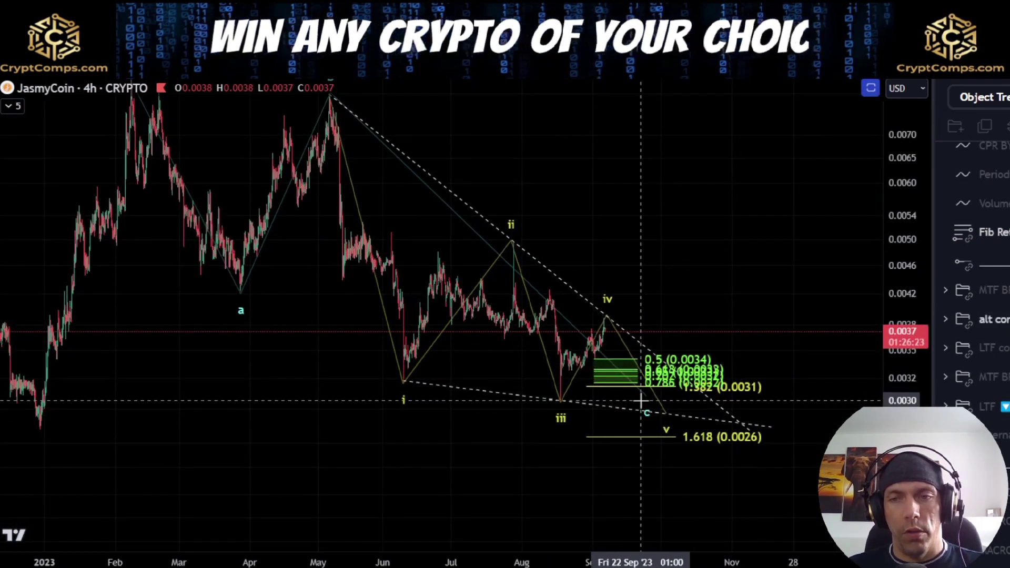
{"action": "scroll", "coordinate": [612, 381], "scroll_direction": "up", "scroll_amount": 6}
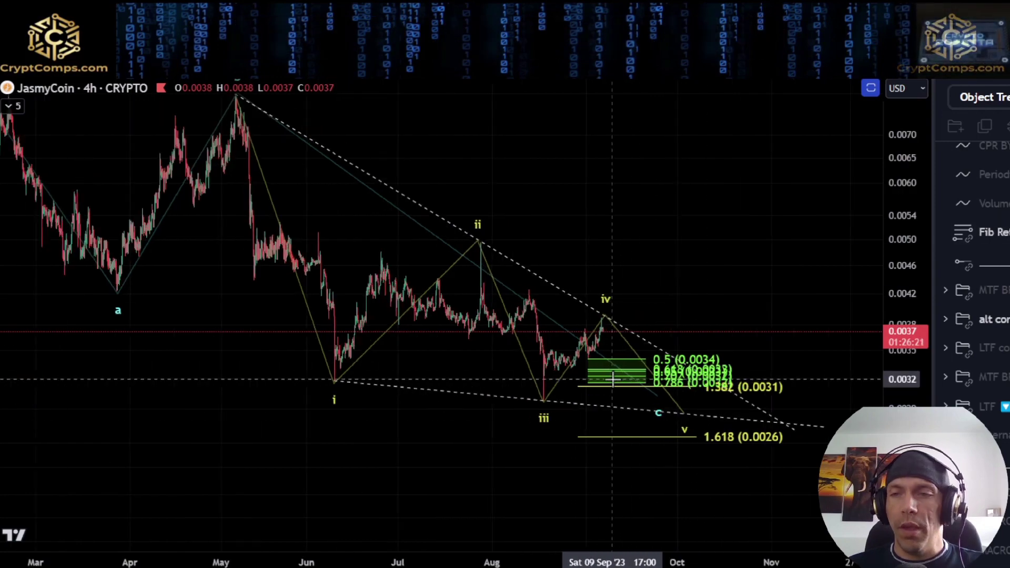
{"action": "left_click_drag", "start_coordinate": [902, 421], "coordinate": [896, 263]}
{"action": "left_click_drag", "start_coordinate": [816, 321], "coordinate": [773, 242]}
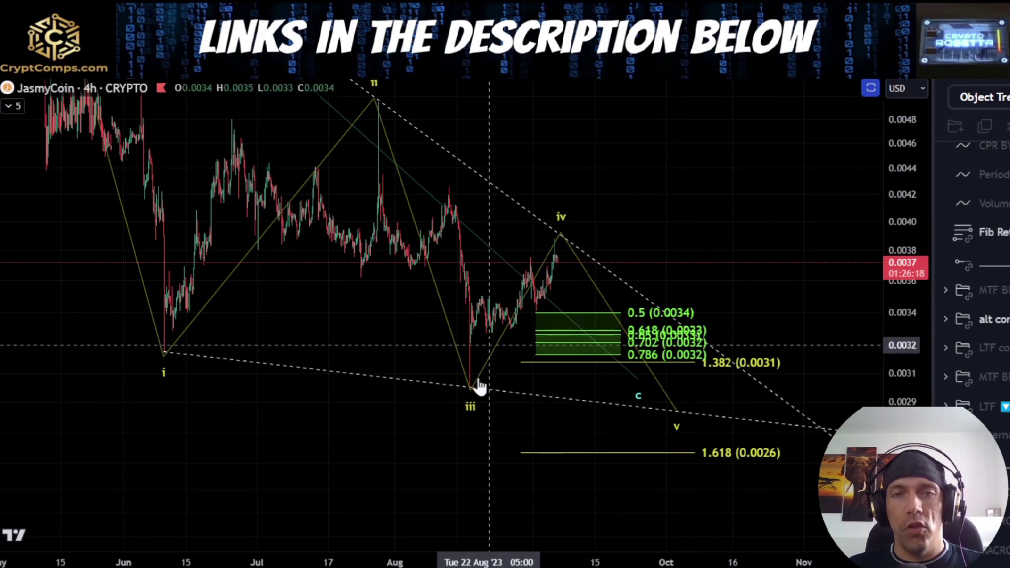
{"action": "scroll", "coordinate": [577, 350], "scroll_direction": "up", "scroll_amount": 4}
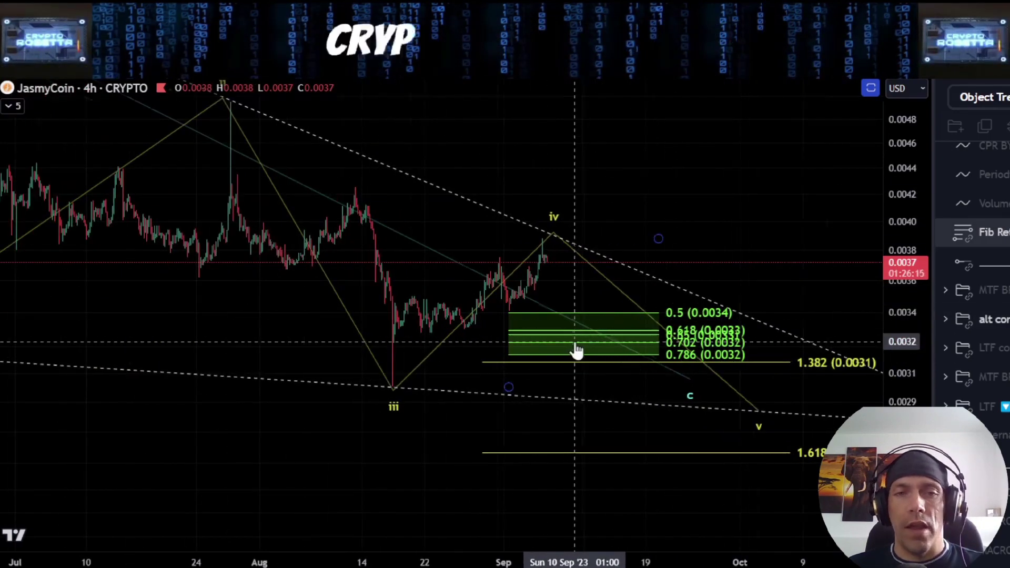
{"action": "left_click_drag", "start_coordinate": [904, 466], "coordinate": [905, 331]}
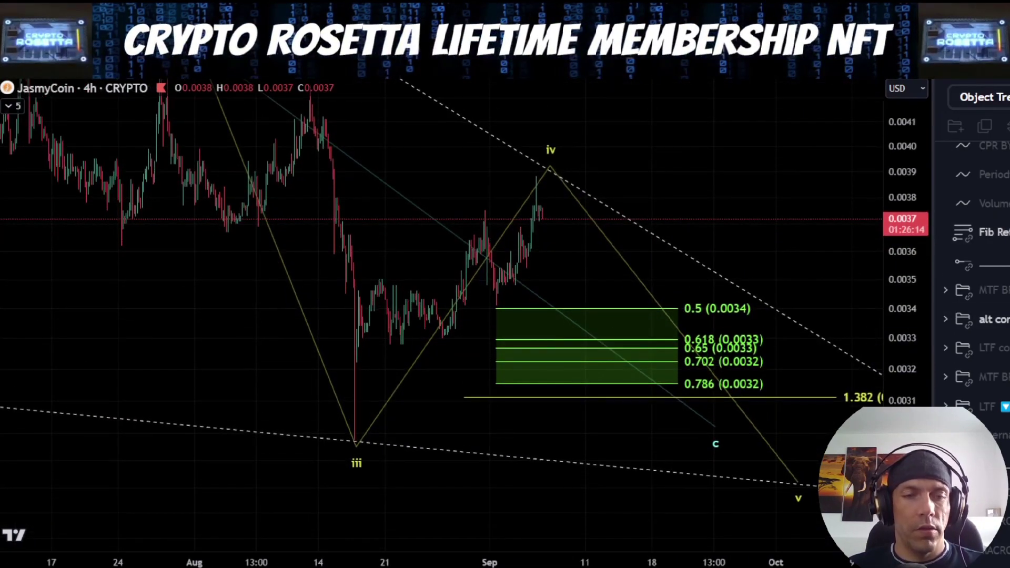
- Brush a stepwise rise from the wave iii low through the early-September high, with a shallow dip and a rally above 0.0042
{"action": "left_click_drag", "start_coordinate": [356, 442], "coordinate": [392, 284]}
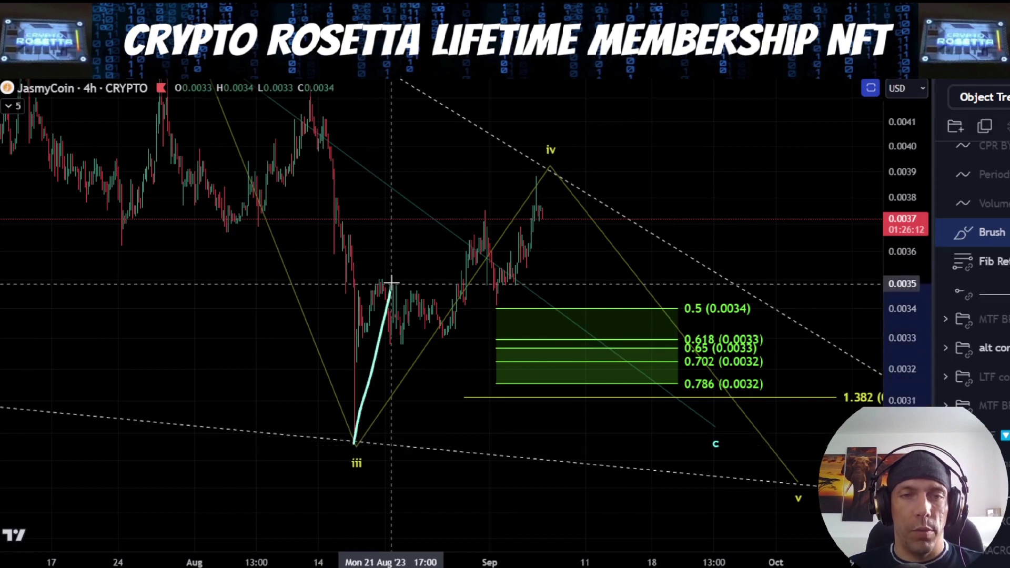
{"action": "left_click_drag", "start_coordinate": [454, 352], "coordinate": [475, 231]}
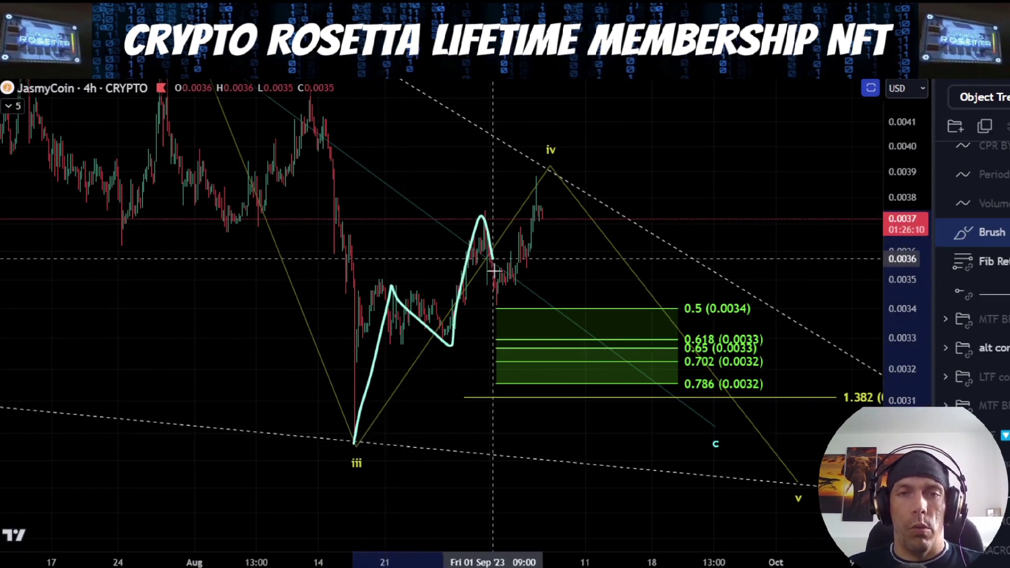
{"action": "mouse_move", "coordinate": [499, 306]}
{"action": "left_mouse_down"}
{"action": "mouse_move", "coordinate": [537, 177]}
{"action": "mouse_move", "coordinate": [547, 198]}
{"action": "left_mouse_up"}
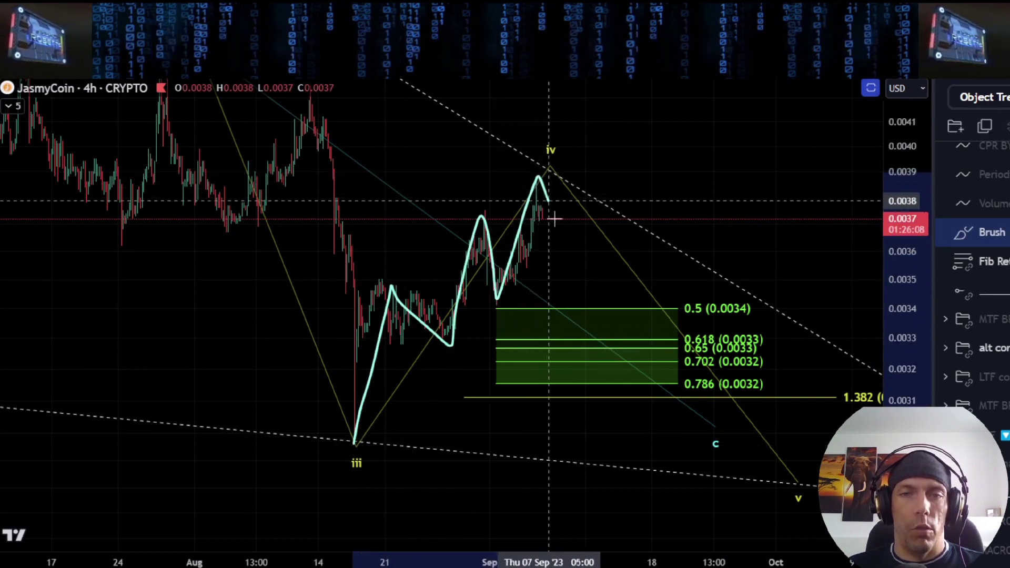
{"action": "left_click_drag", "start_coordinate": [567, 252], "coordinate": [614, 82]}
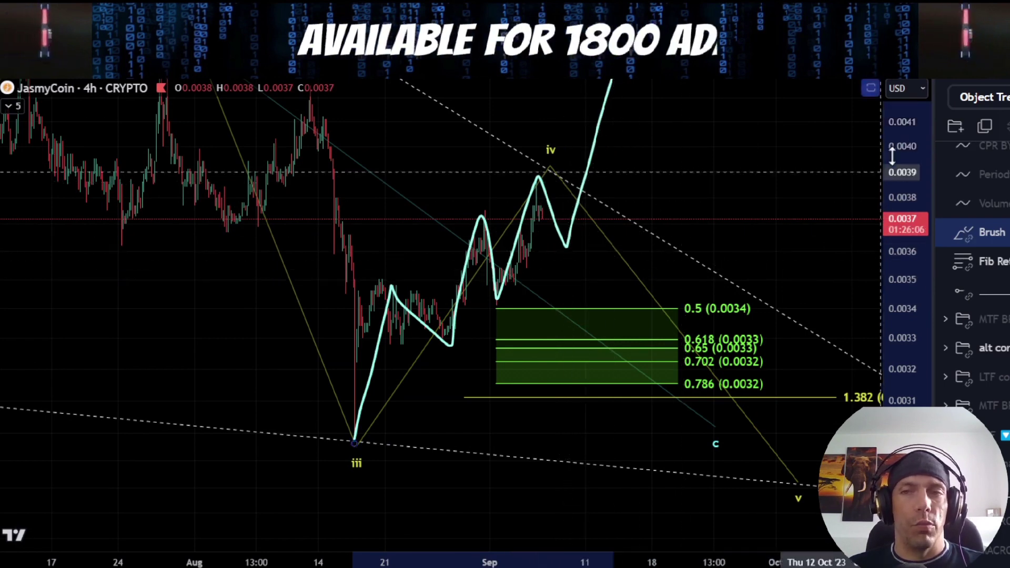
{"action": "left_click_drag", "start_coordinate": [892, 157], "coordinate": [930, 333]}
{"action": "left_click", "coordinate": [227, 458]}
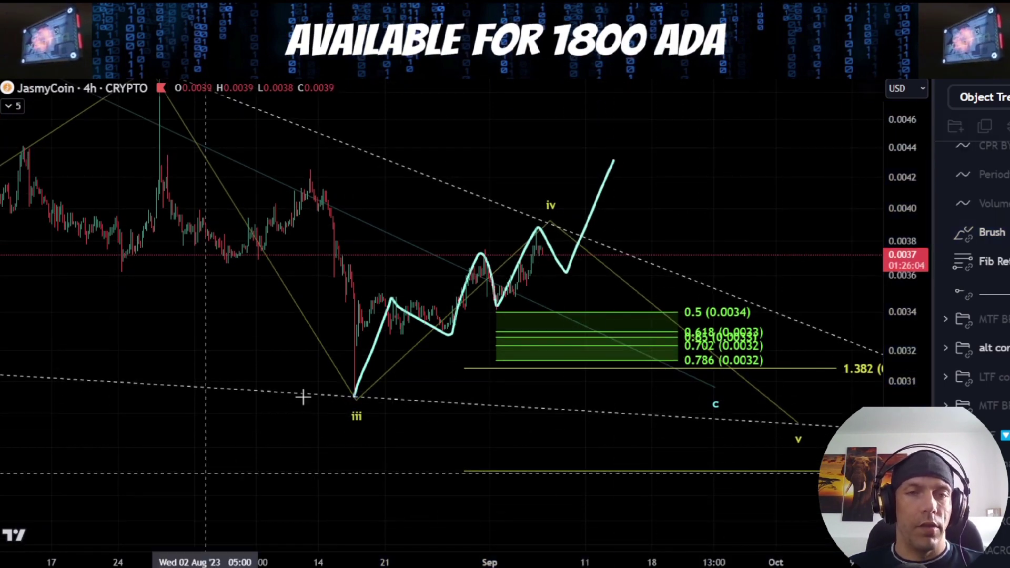
- Project a trend-based Fib extension from the late-August low (0.0033) and high (0.0038) to 0.0034, and delete the brushed path
{"action": "key", "text": "alt+t"}
{"action": "left_click", "coordinate": [443, 342]}
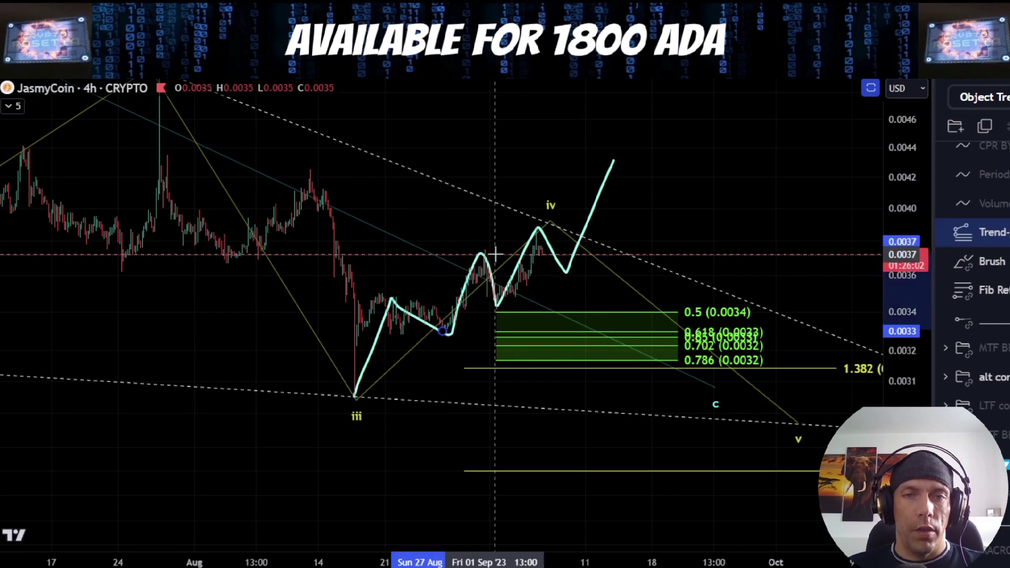
{"action": "left_click", "coordinate": [485, 249]}
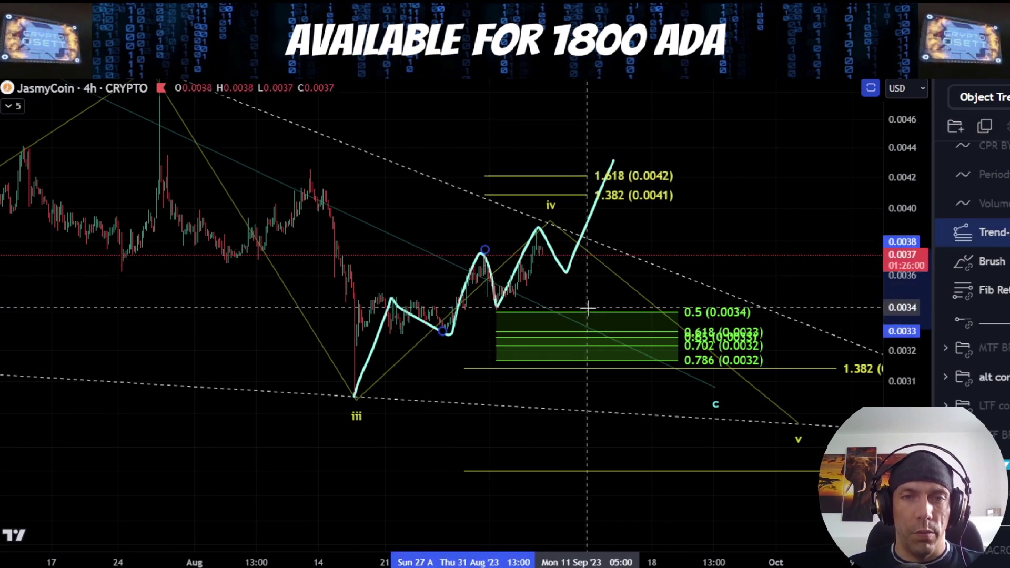
{"action": "left_click", "coordinate": [588, 310]}
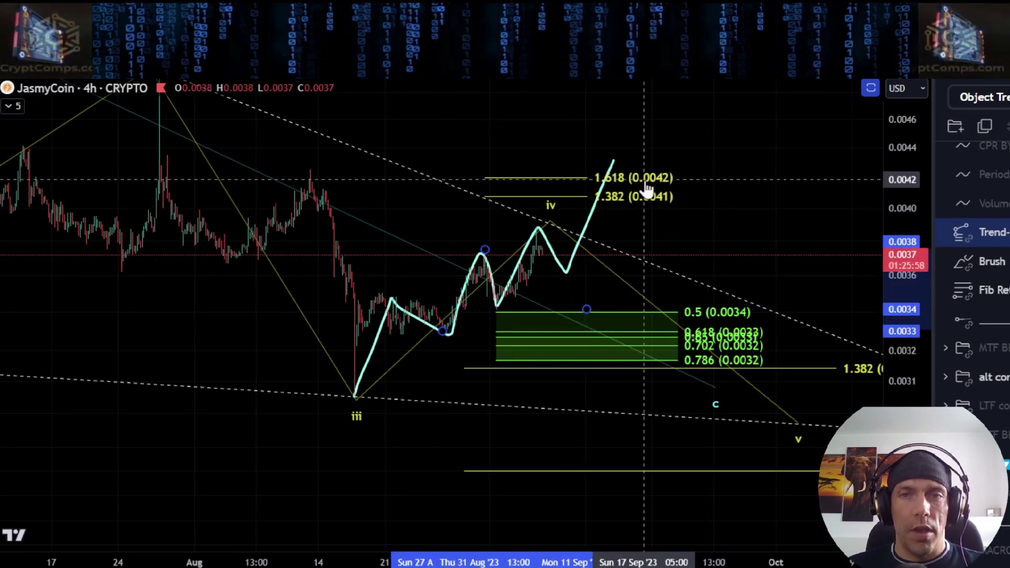
{"action": "scroll", "coordinate": [591, 257], "scroll_direction": "down", "scroll_amount": 3}
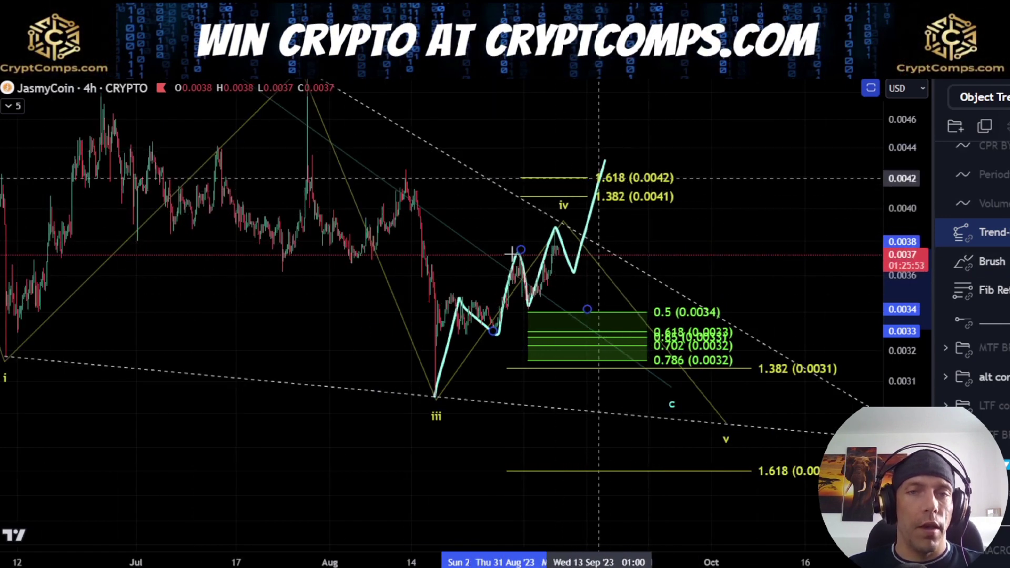
{"action": "left_click", "coordinate": [590, 222]}
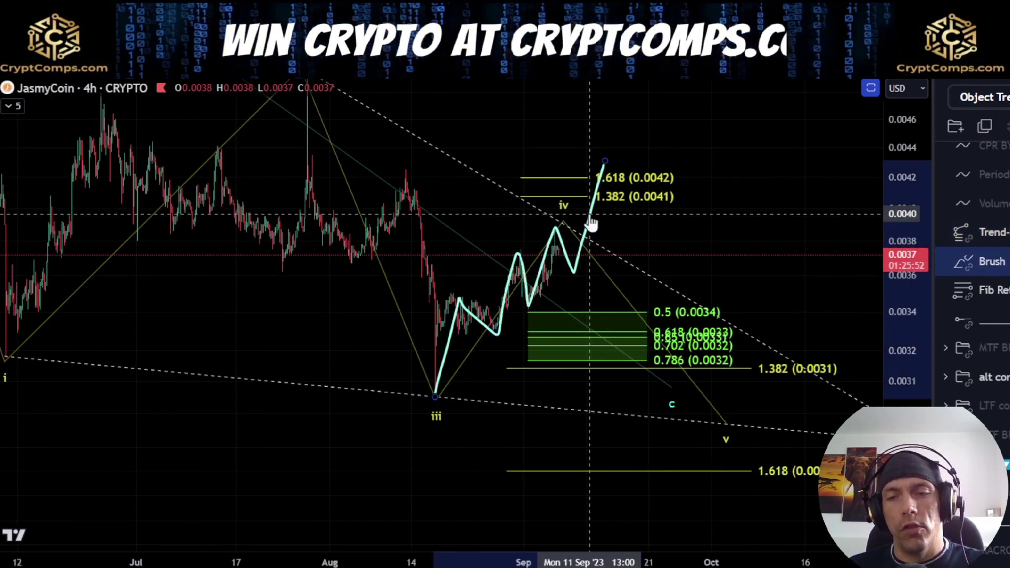
{"action": "key", "text": "Delete"}
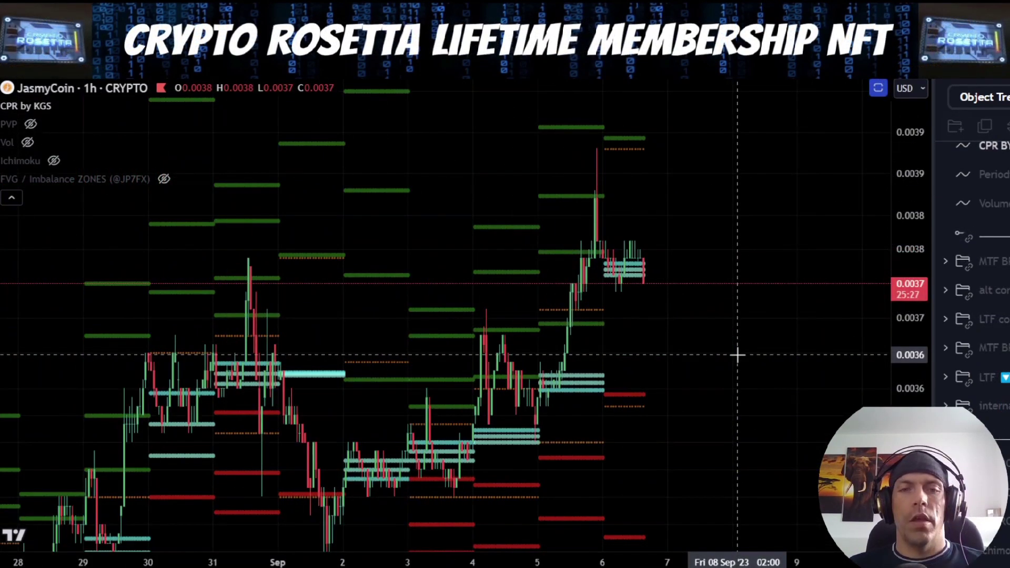
- Examine the daily CPR levels around the September 5–6 price action on the 1h chart
{"action": "left_click_drag", "start_coordinate": [903, 242], "coordinate": [904, 274]}
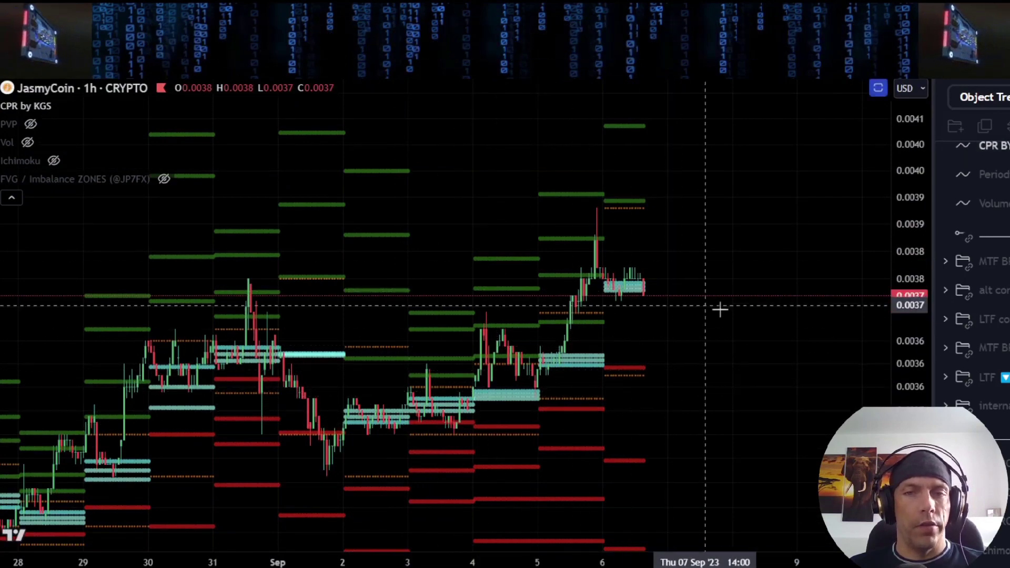
{"action": "left_click_drag", "start_coordinate": [720, 310], "coordinate": [598, 265]}
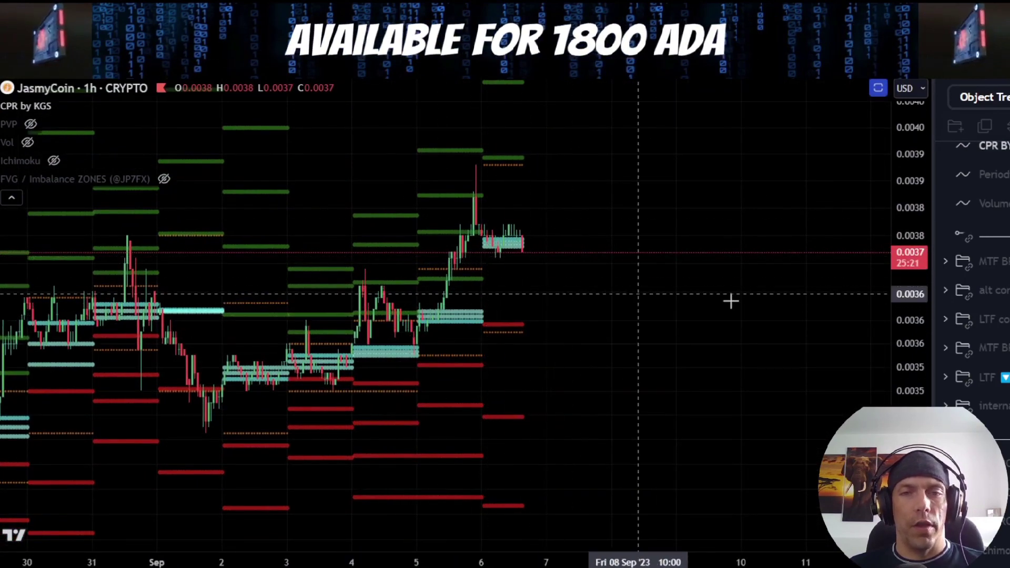
{"action": "left_click_drag", "start_coordinate": [904, 400], "coordinate": [887, 262]}
{"action": "scroll", "coordinate": [598, 282], "scroll_direction": "up", "scroll_amount": 4}
{"action": "left_click_drag", "start_coordinate": [559, 247], "coordinate": [601, 338]}
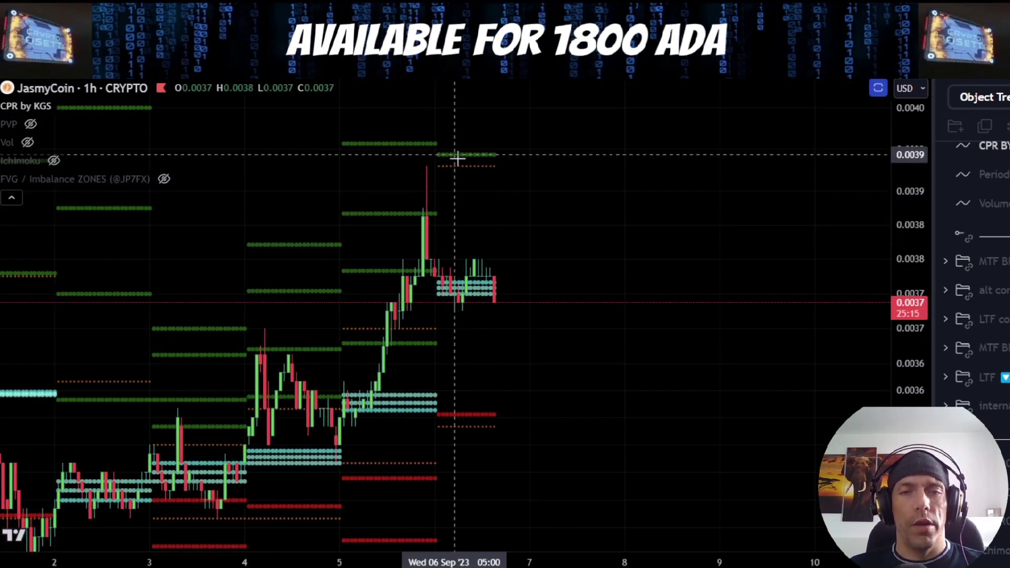
{"action": "left_click_drag", "start_coordinate": [494, 262], "coordinate": [428, 286]}
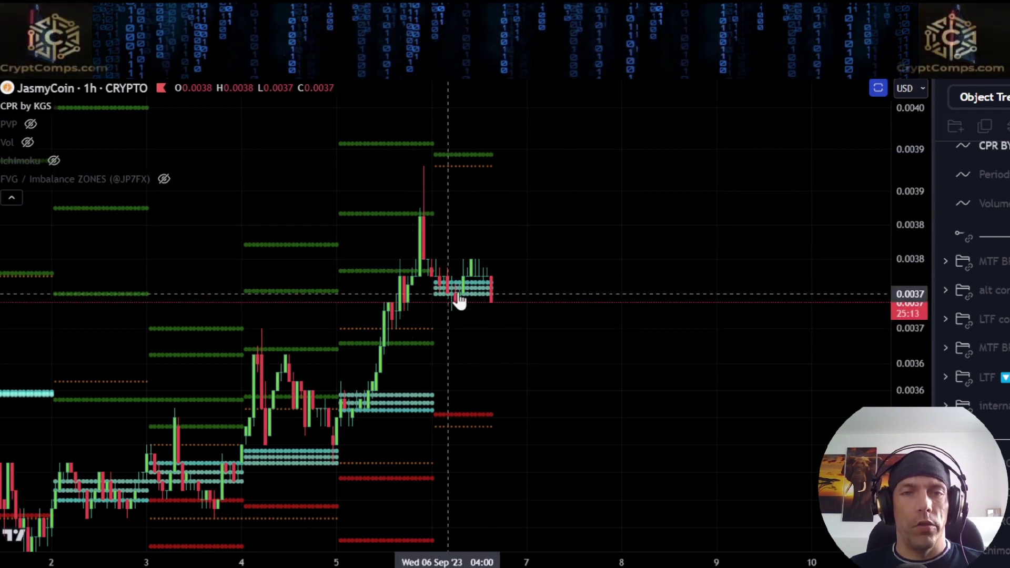
{"action": "left_click_drag", "start_coordinate": [545, 367], "coordinate": [530, 315]}
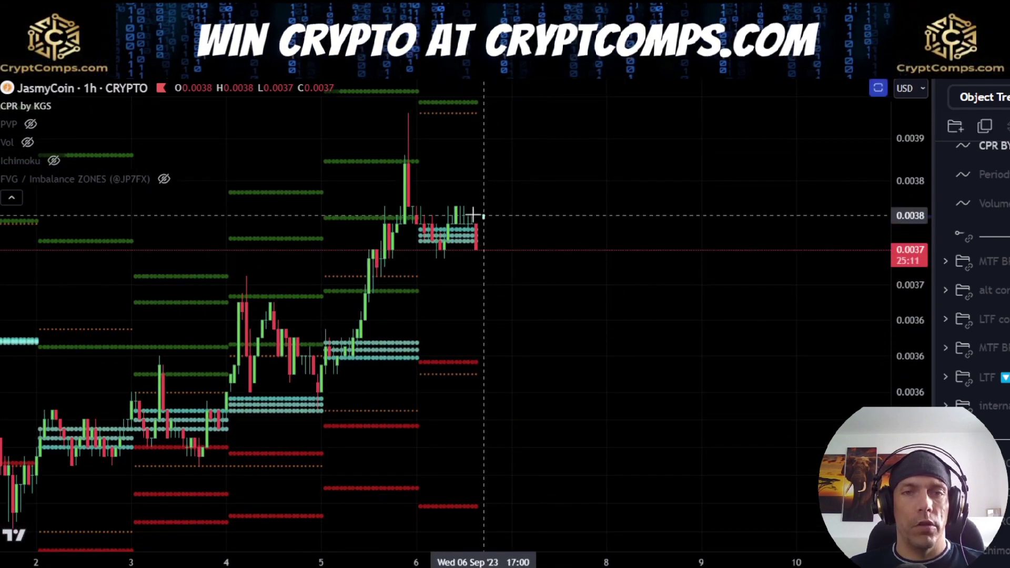
- Trace a pullback from the September 5 high to the first red CPR support near 0.0036 and a rally from there, and delete it
{"action": "left_click_drag", "start_coordinate": [484, 217], "coordinate": [477, 204]}
{"action": "key", "text": "ctrl+z"}
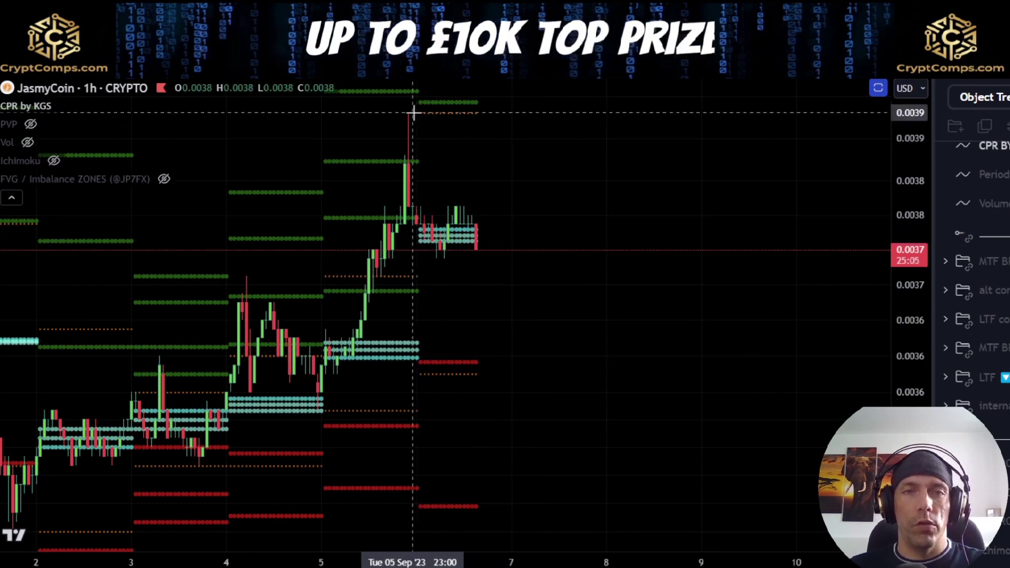
{"action": "left_click_drag", "start_coordinate": [413, 116], "coordinate": [436, 260]}
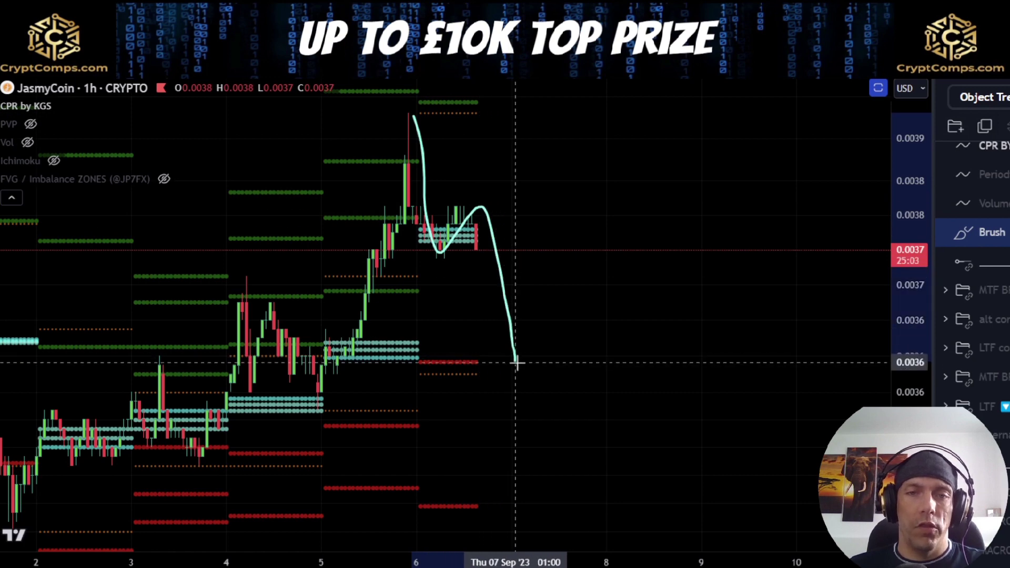
{"action": "left_click_drag", "start_coordinate": [516, 362], "coordinate": [528, 320]}
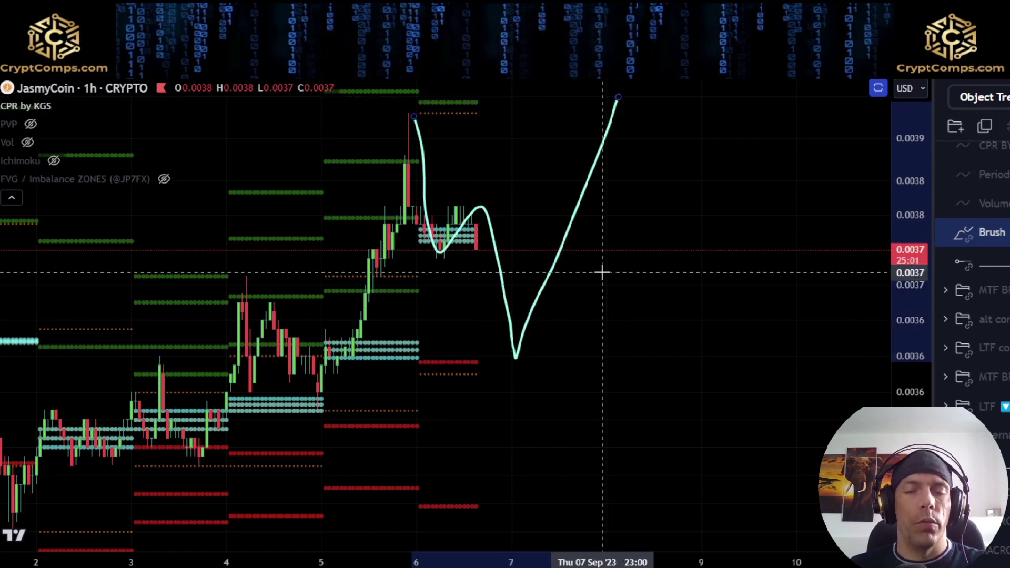
{"action": "key", "text": "Delete"}
- Inspect the September 6 daily CPR supports below price and the green resistance levels above it up to about 0.0043
{"action": "left_click_drag", "start_coordinate": [913, 181], "coordinate": [896, 395]}
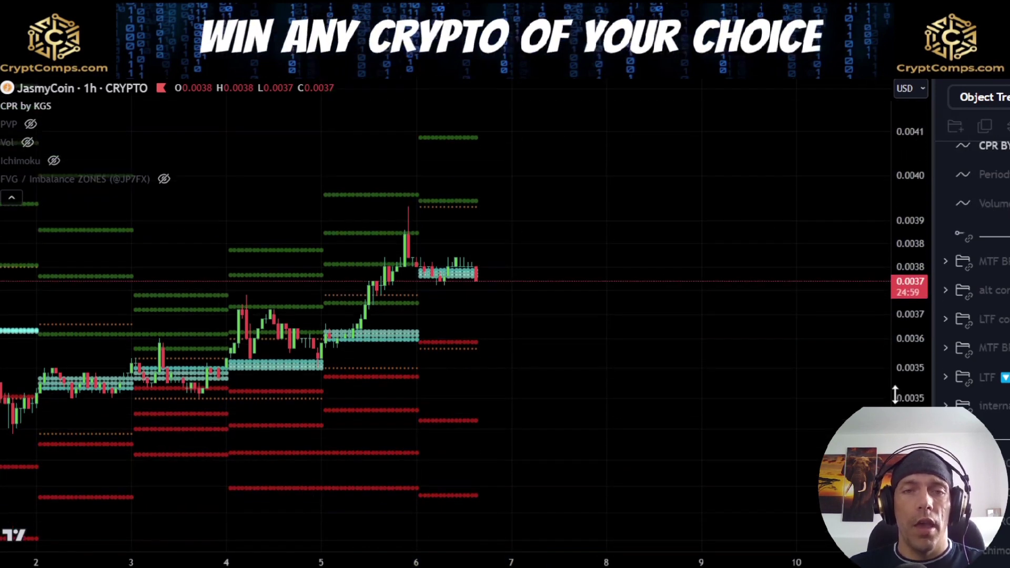
{"action": "left_click_drag", "start_coordinate": [427, 354], "coordinate": [408, 232]}
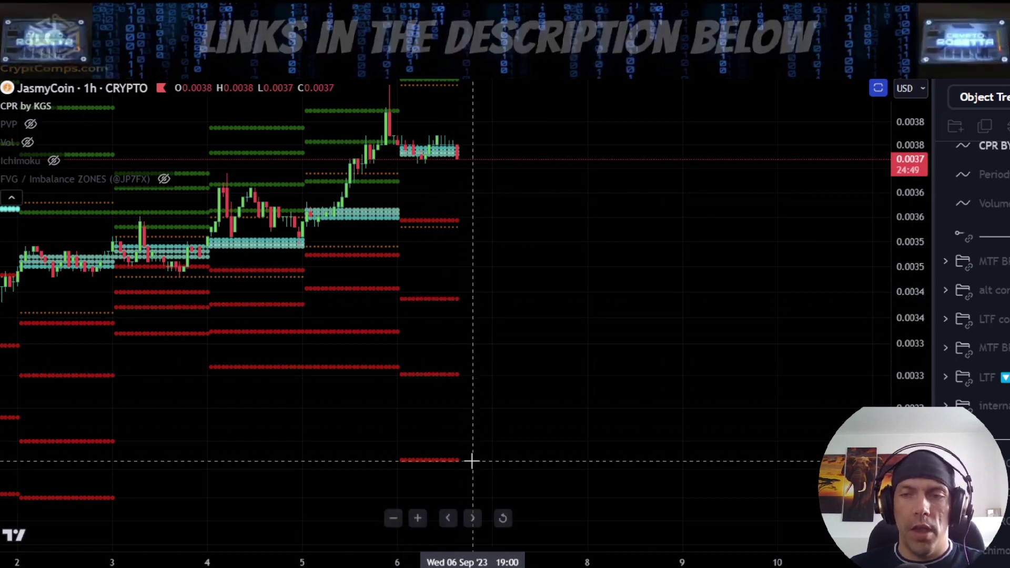
{"action": "left_click_drag", "start_coordinate": [505, 287], "coordinate": [513, 426]}
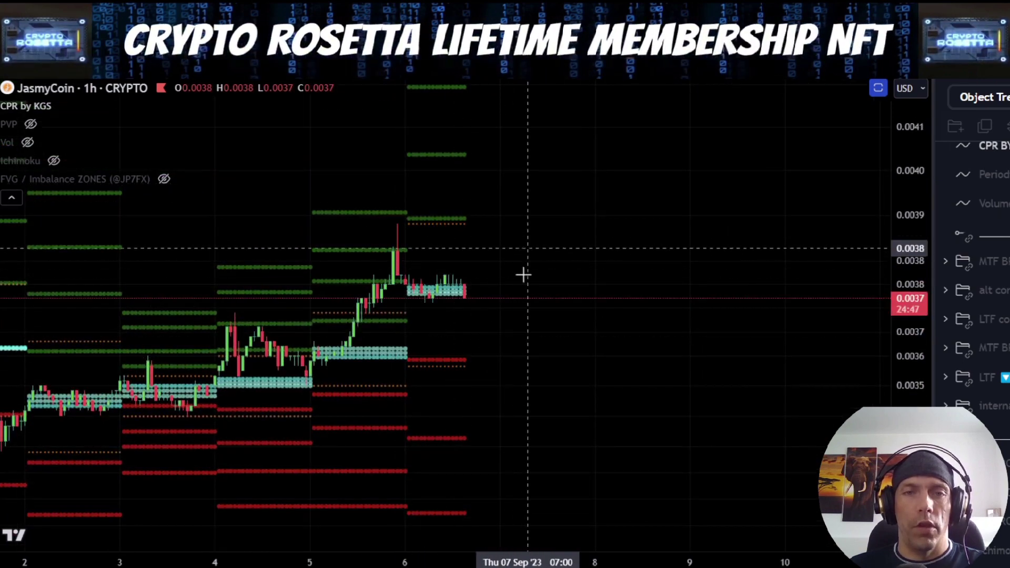
{"action": "left_click_drag", "start_coordinate": [527, 249], "coordinate": [524, 300]}
{"action": "left_click_drag", "start_coordinate": [910, 444], "coordinate": [910, 242]}
{"action": "scroll", "coordinate": [491, 310], "scroll_direction": "up", "scroll_amount": 4}
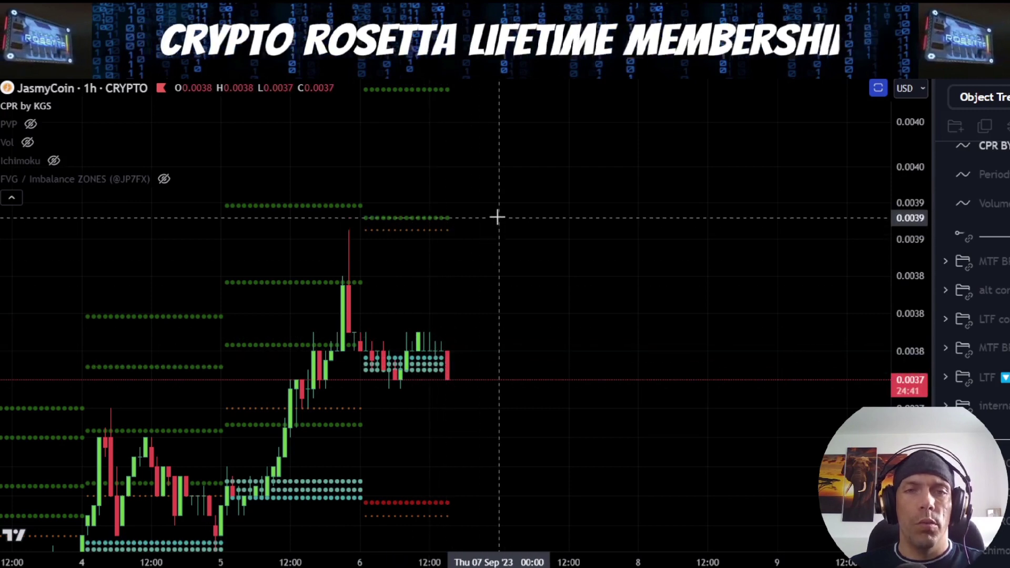
{"action": "left_click_drag", "start_coordinate": [544, 139], "coordinate": [545, 341]}
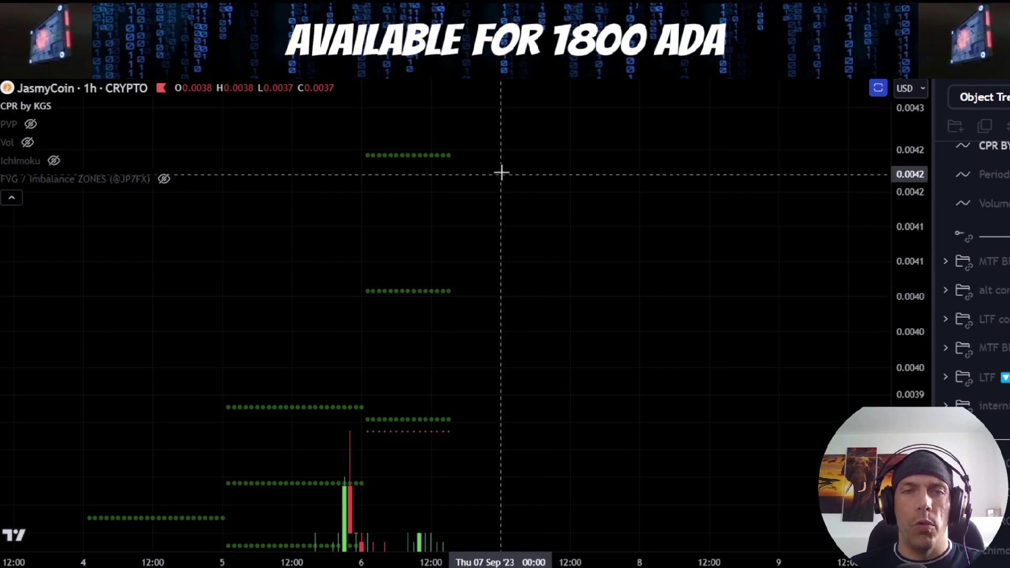
{"action": "left_click_drag", "start_coordinate": [510, 132], "coordinate": [504, 230]}
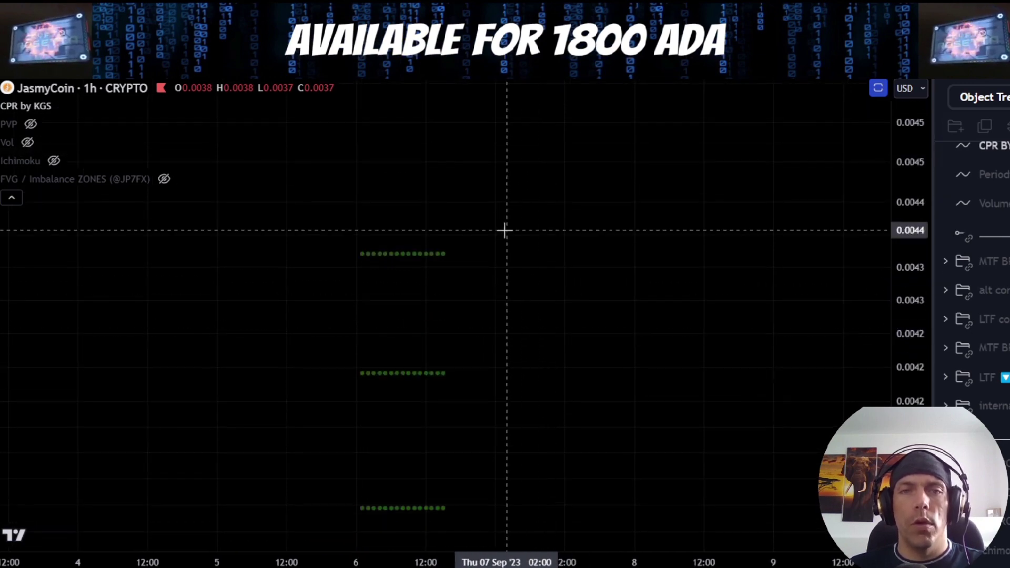
{"action": "left_click_drag", "start_coordinate": [915, 164], "coordinate": [918, 503]}
{"action": "left_click_drag", "start_coordinate": [621, 366], "coordinate": [673, 194]}
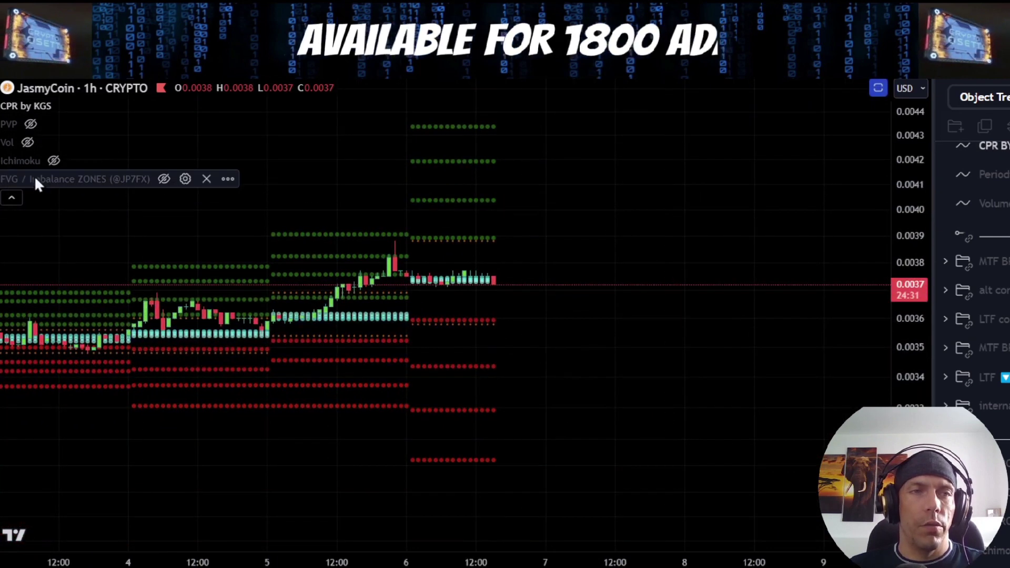
- Switch the CPR indicator from daily to weekly levels and review them against price from mid-August to September 6
{"action": "left_click", "coordinate": [86, 106]}
{"action": "left_click", "coordinate": [463, 327]}
{"action": "left_click", "coordinate": [691, 480]}
{"action": "scroll", "coordinate": [617, 376], "scroll_direction": "down", "scroll_amount": 3}
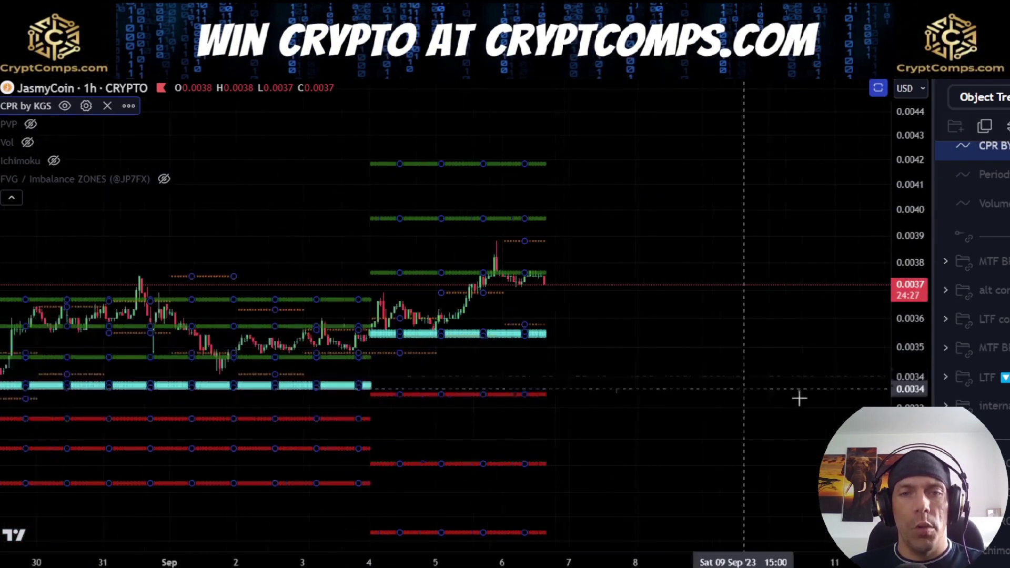
{"action": "scroll", "coordinate": [790, 396], "scroll_direction": "down", "scroll_amount": 3}
{"action": "scroll", "coordinate": [713, 332], "scroll_direction": "up", "scroll_amount": 5}
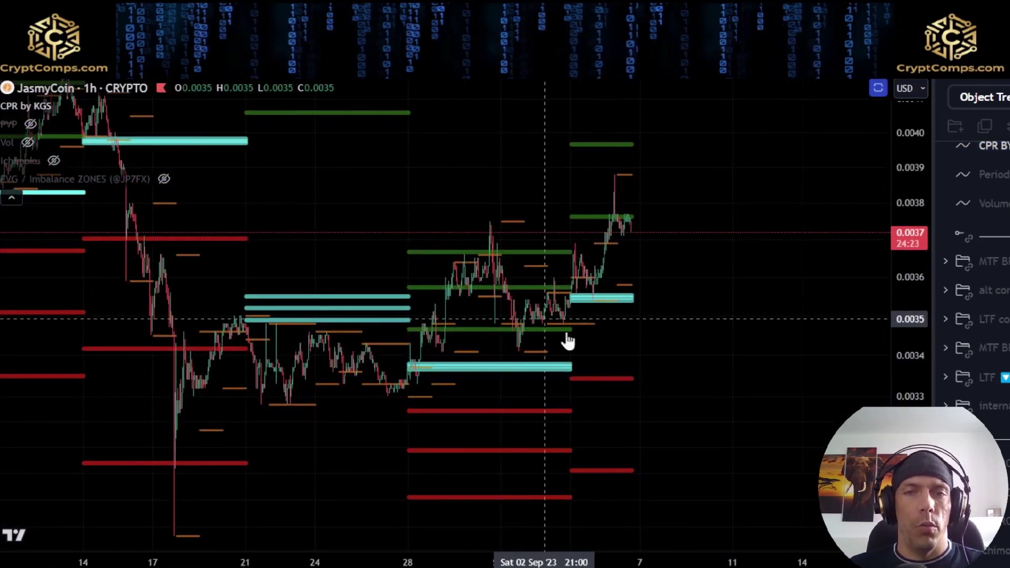
{"action": "scroll", "coordinate": [528, 339], "scroll_direction": "up", "scroll_amount": 3}
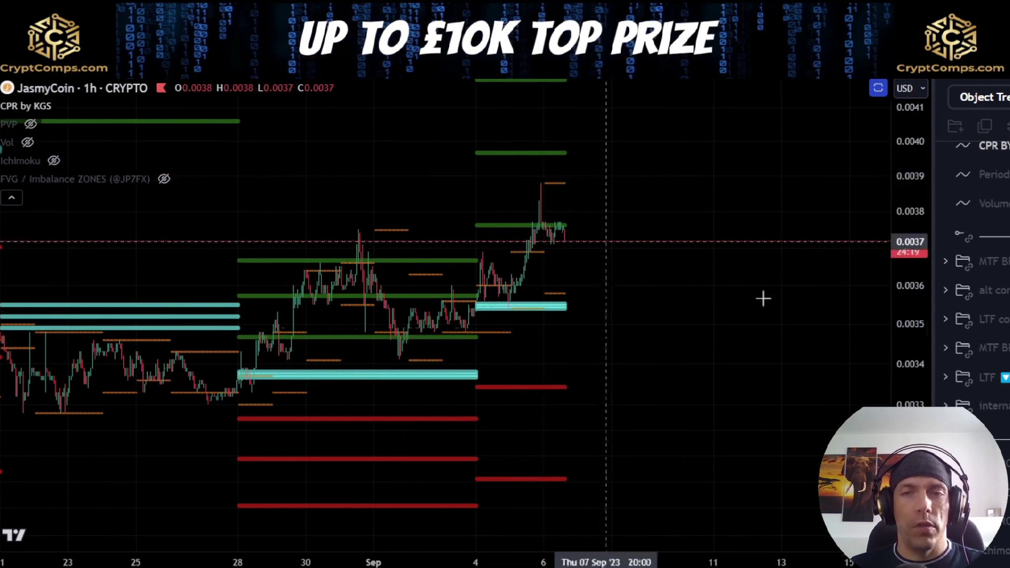
{"action": "left_click_drag", "start_coordinate": [666, 267], "coordinate": [583, 324]}
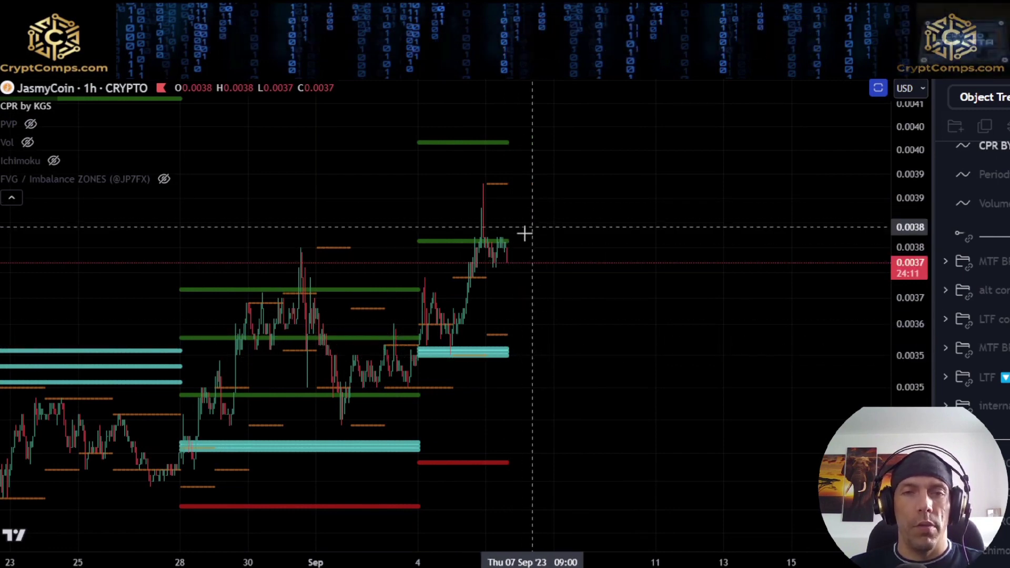
- Examine the weekly CPR resistance levels above the September 6 price, up to the green level near 0.0042
{"action": "left_click_drag", "start_coordinate": [521, 253], "coordinate": [523, 340]}
{"action": "scroll", "coordinate": [522, 342], "scroll_direction": "up", "scroll_amount": 5}
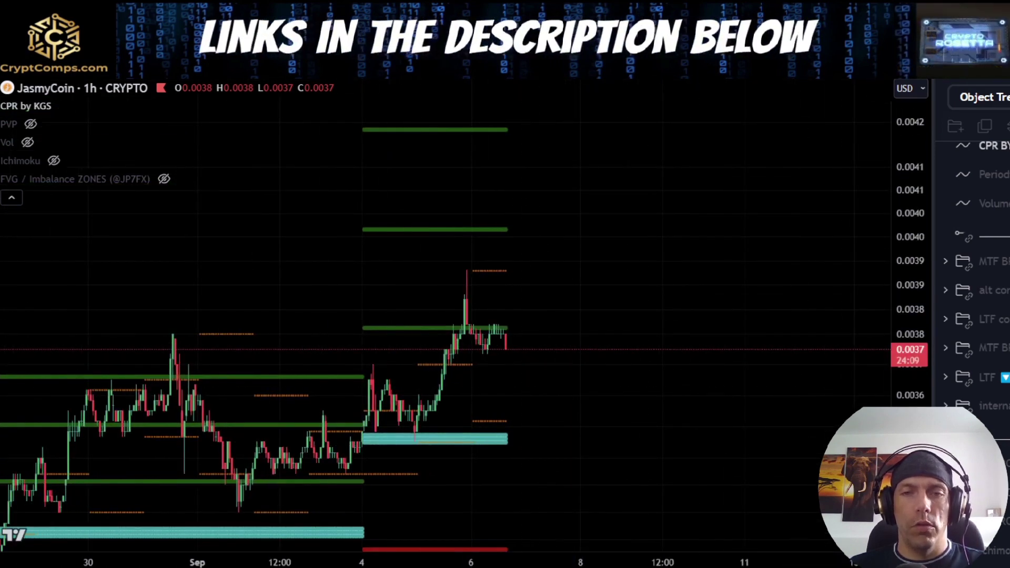
{"action": "left_click_drag", "start_coordinate": [911, 476], "coordinate": [910, 389]}
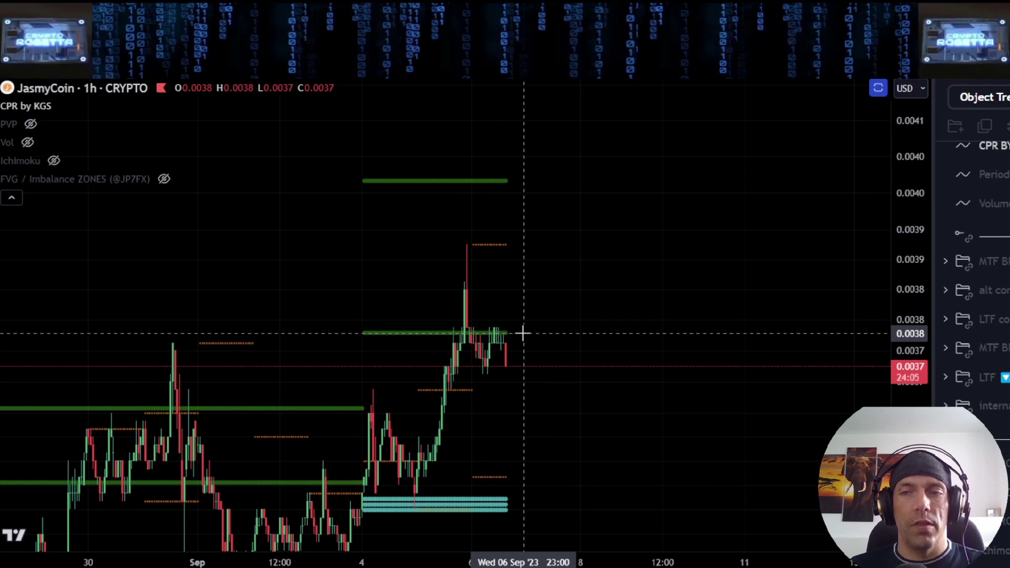
{"action": "left_click_drag", "start_coordinate": [522, 315], "coordinate": [510, 376]}
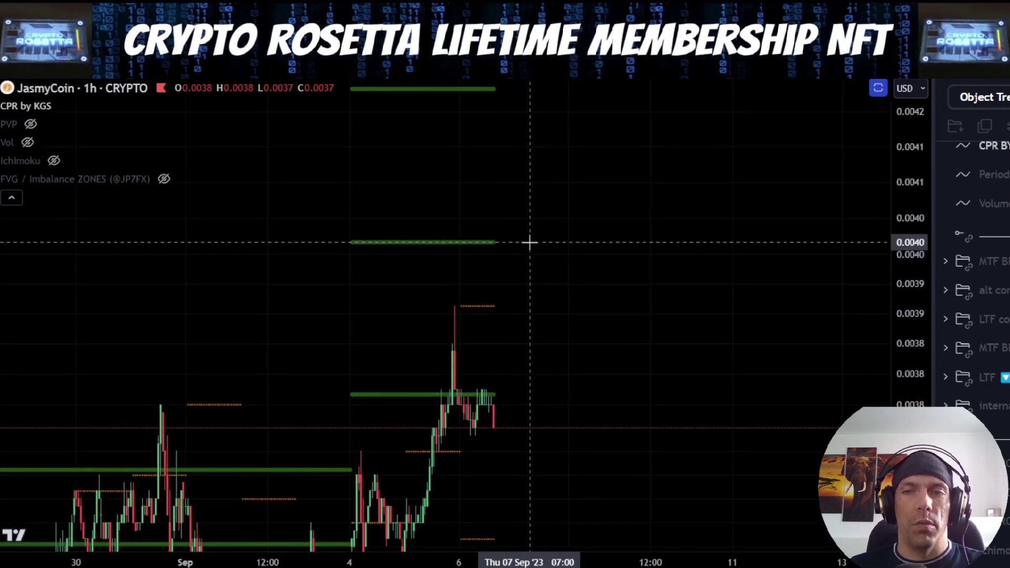
{"action": "left_click_drag", "start_coordinate": [895, 169], "coordinate": [908, 358]}
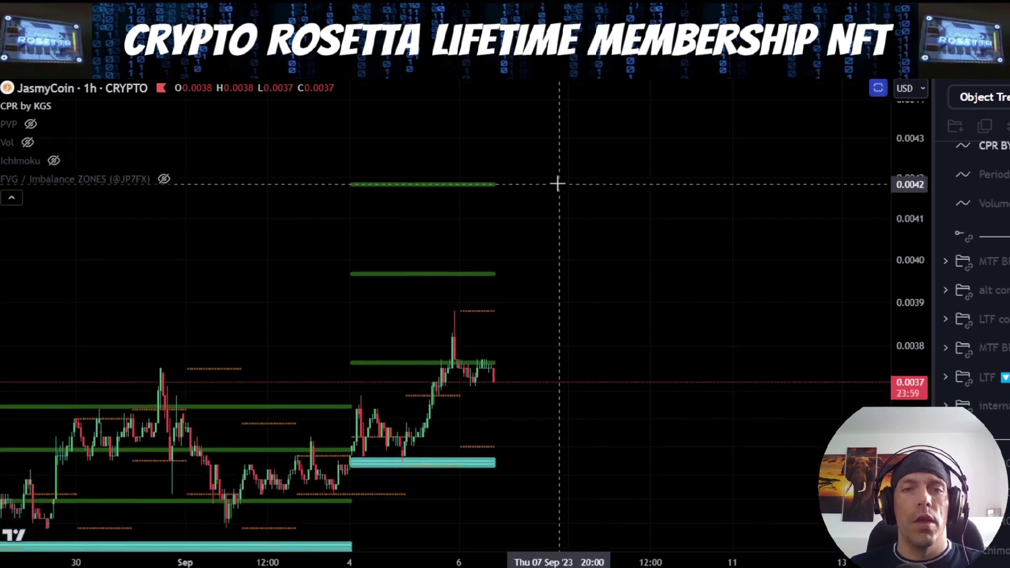
{"action": "scroll", "coordinate": [558, 184], "scroll_direction": "down", "scroll_amount": 5}
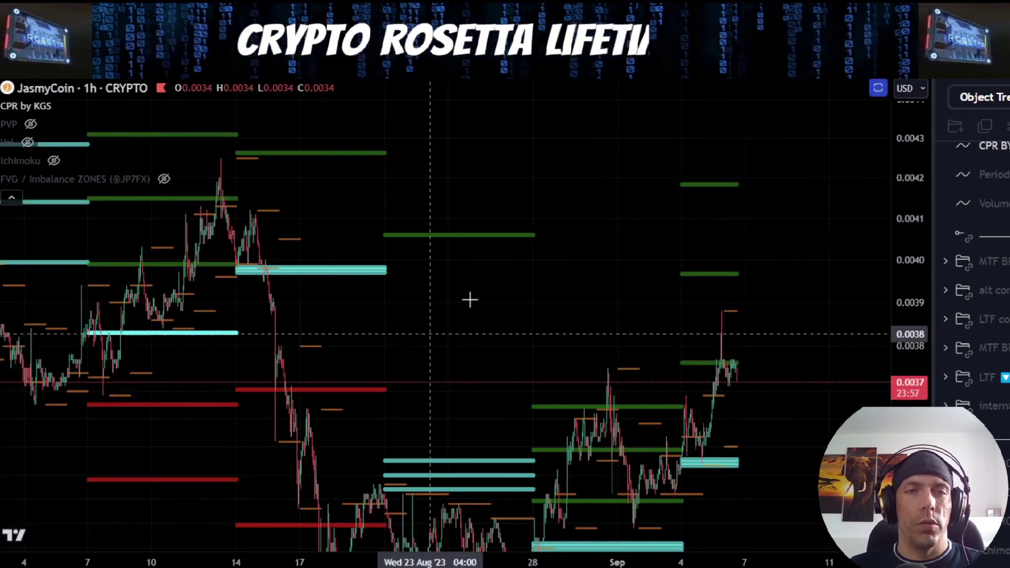
- Inspect the current week's CPR pivot band and the red weekly support levels below price
{"action": "left_click_drag", "start_coordinate": [854, 289], "coordinate": [521, 105]}
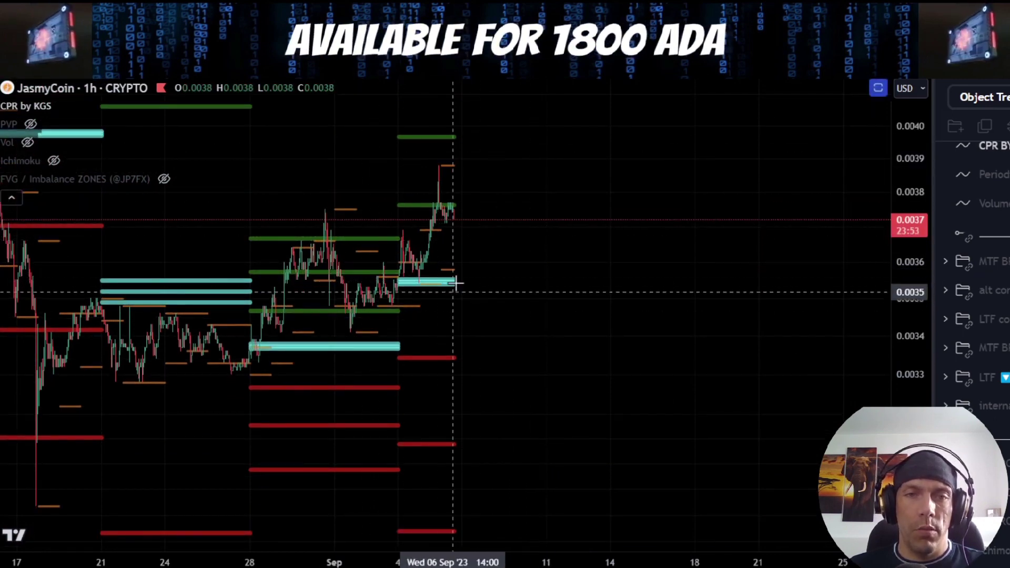
{"action": "left_click_drag", "start_coordinate": [524, 321], "coordinate": [512, 254]}
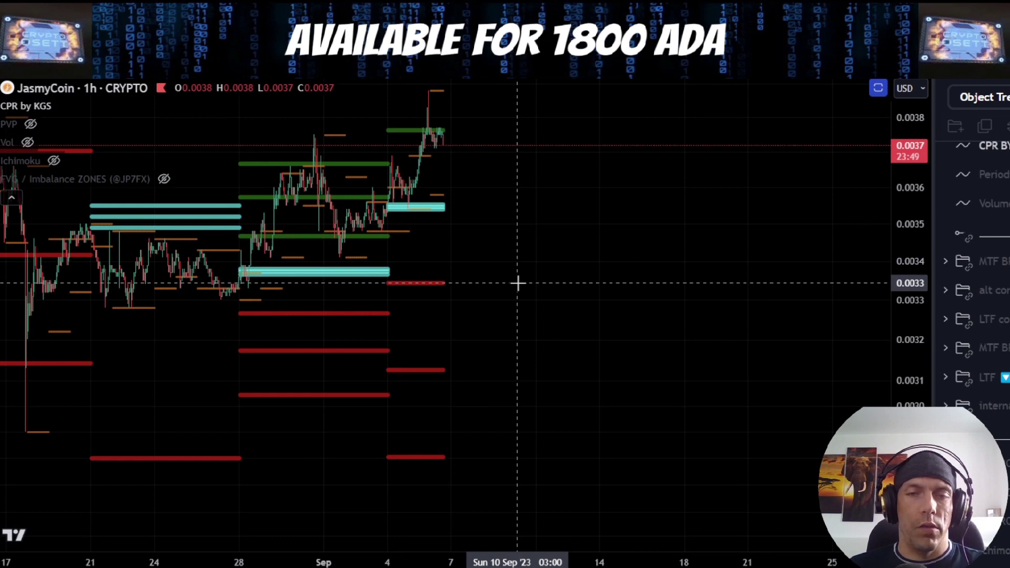
{"action": "left_click_drag", "start_coordinate": [509, 389], "coordinate": [536, 364]}
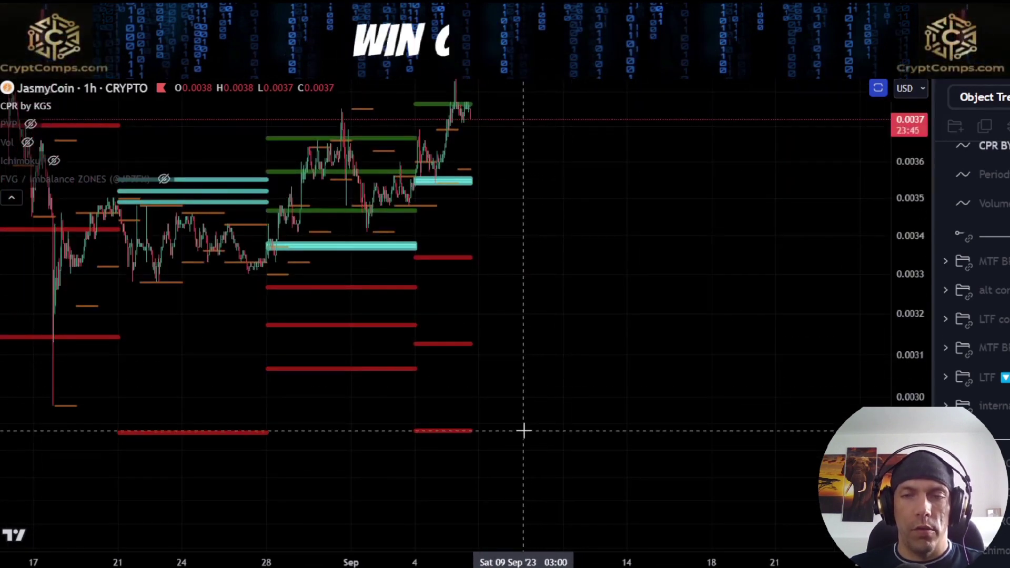
{"action": "left_click_drag", "start_coordinate": [535, 259], "coordinate": [625, 364]}
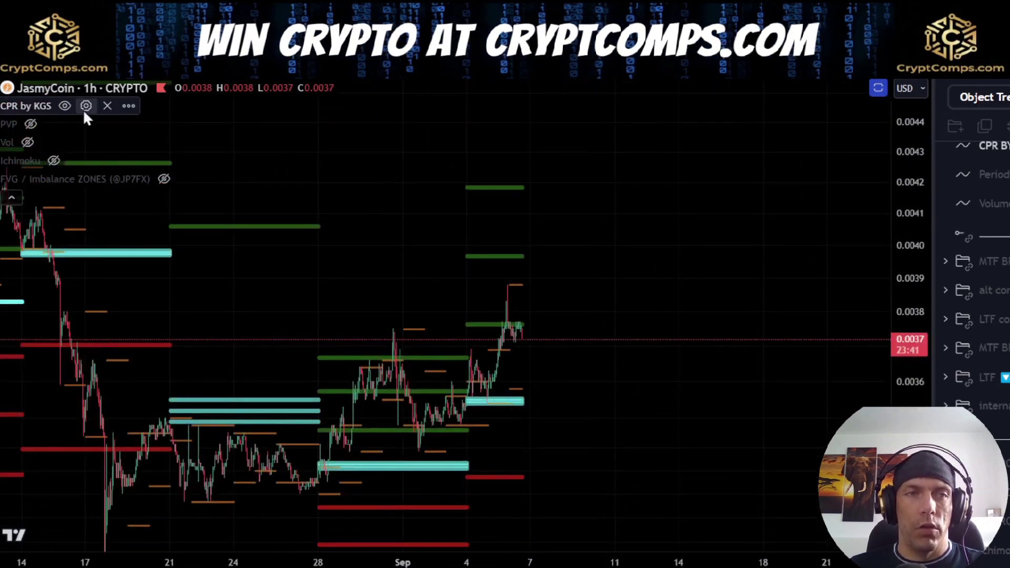
- Switch the CPR indicator from weekly to monthly pivots and review the September monthly pivot against the price action since August
{"action": "left_click", "coordinate": [85, 107]}
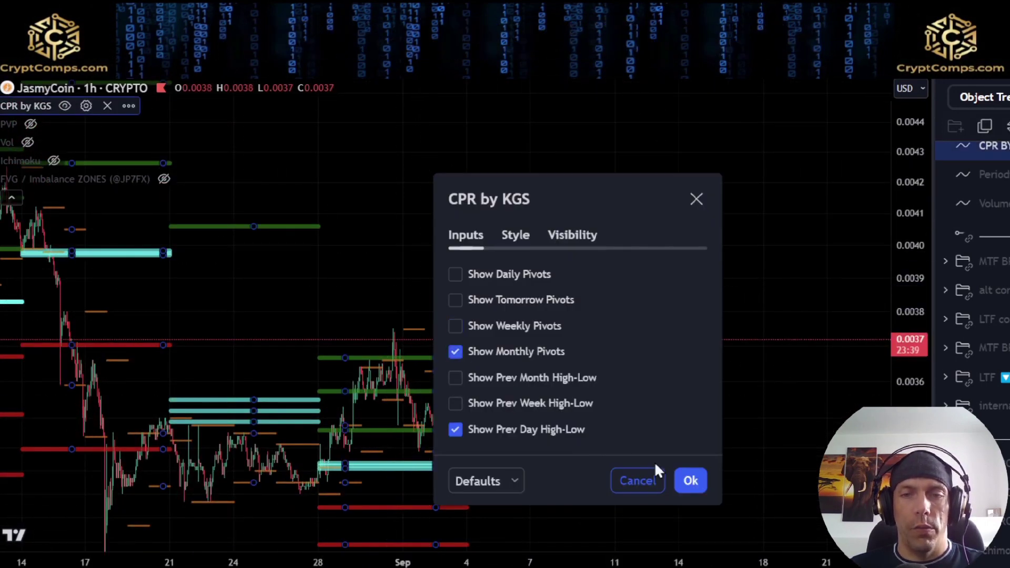
{"action": "left_click", "coordinate": [686, 481]}
{"action": "left_click_drag", "start_coordinate": [580, 379], "coordinate": [598, 273]}
{"action": "scroll", "coordinate": [597, 273], "scroll_direction": "down", "scroll_amount": 6}
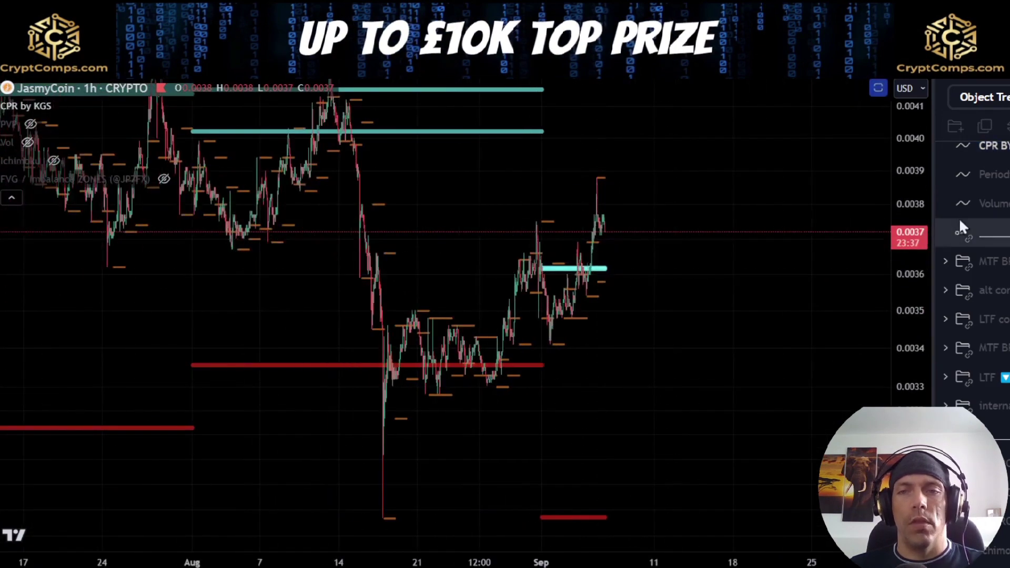
{"action": "left_click_drag", "start_coordinate": [907, 197], "coordinate": [907, 408]}
{"action": "left_click_drag", "start_coordinate": [694, 350], "coordinate": [677, 384]}
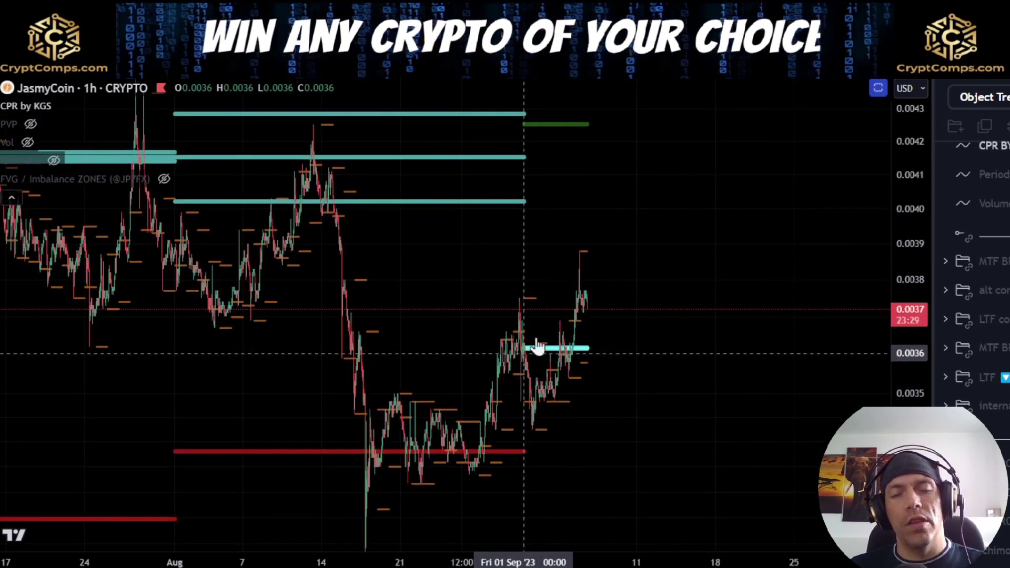
{"action": "left_click_drag", "start_coordinate": [548, 364], "coordinate": [417, 329]}
{"action": "scroll", "coordinate": [430, 330], "scroll_direction": "up", "scroll_amount": 4}
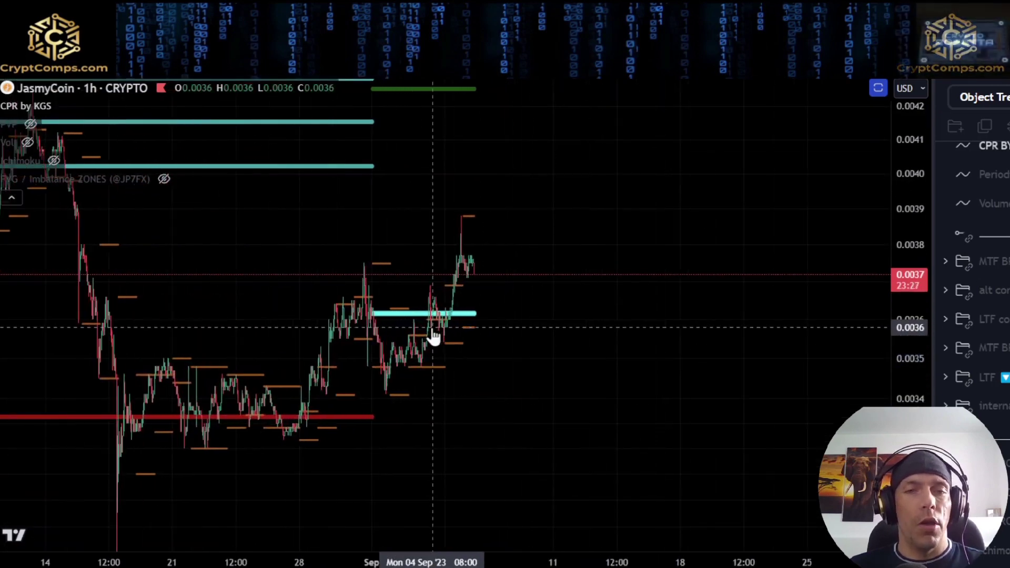
{"action": "left_click_drag", "start_coordinate": [543, 331], "coordinate": [541, 408]}
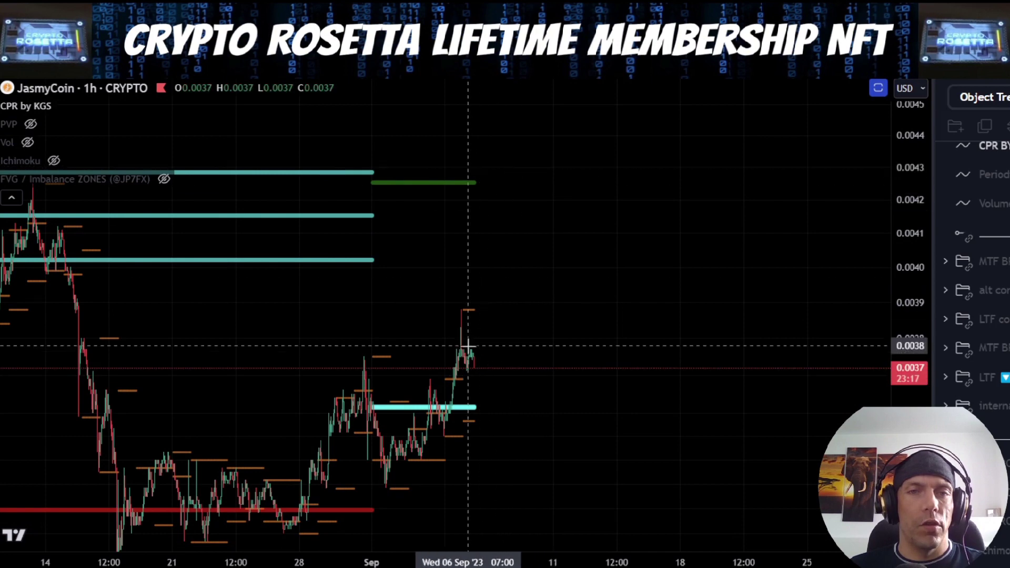
- Examine the green monthly CPR resistance levels above price for September, up to about 0.0055, against July and August
{"action": "left_click_drag", "start_coordinate": [504, 184], "coordinate": [526, 309]}
{"action": "left_click_drag", "start_coordinate": [899, 250], "coordinate": [900, 300]}
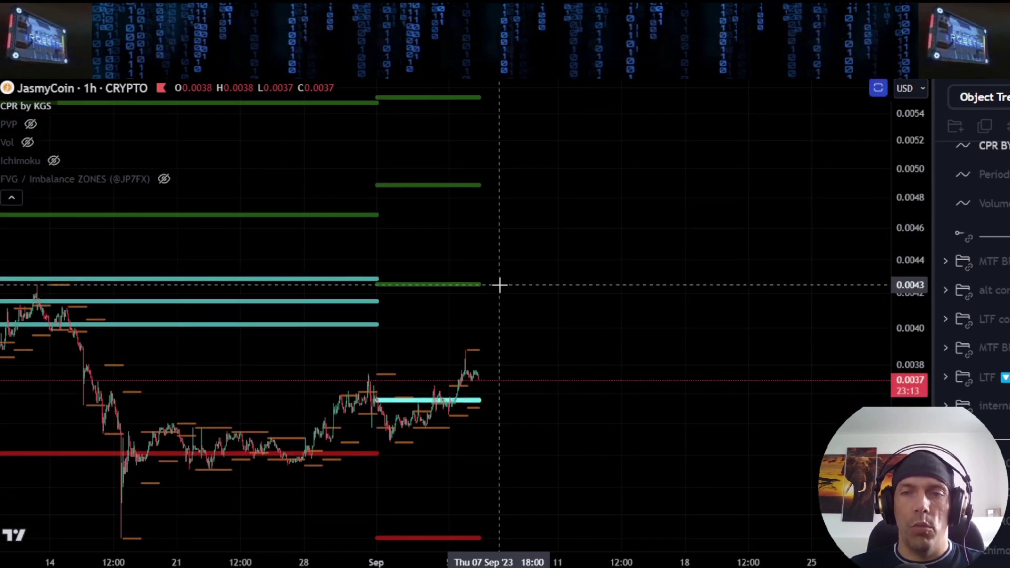
{"action": "scroll", "coordinate": [499, 285], "scroll_direction": "down", "scroll_amount": 4}
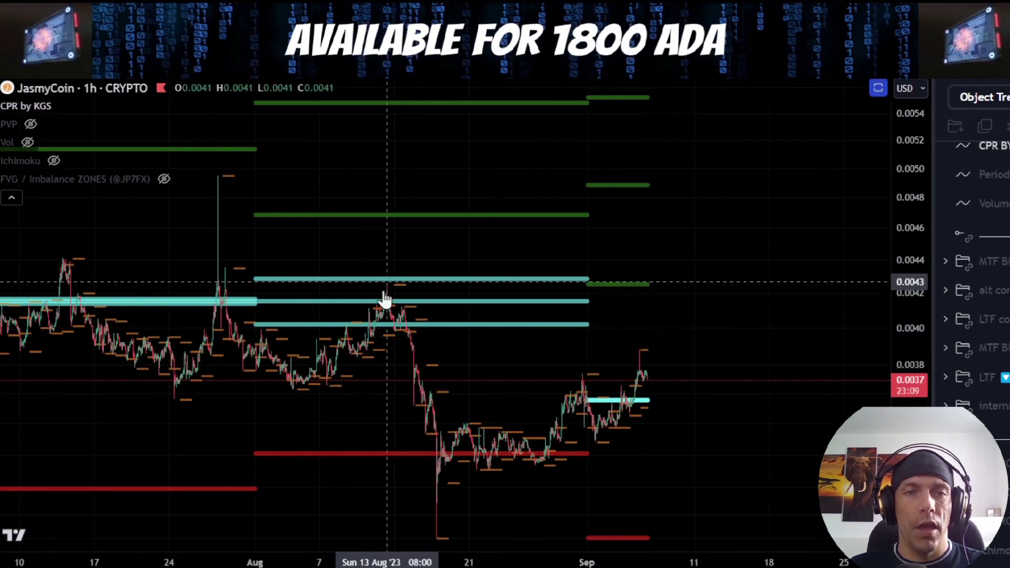
{"action": "left_click_drag", "start_coordinate": [715, 309], "coordinate": [560, 344]}
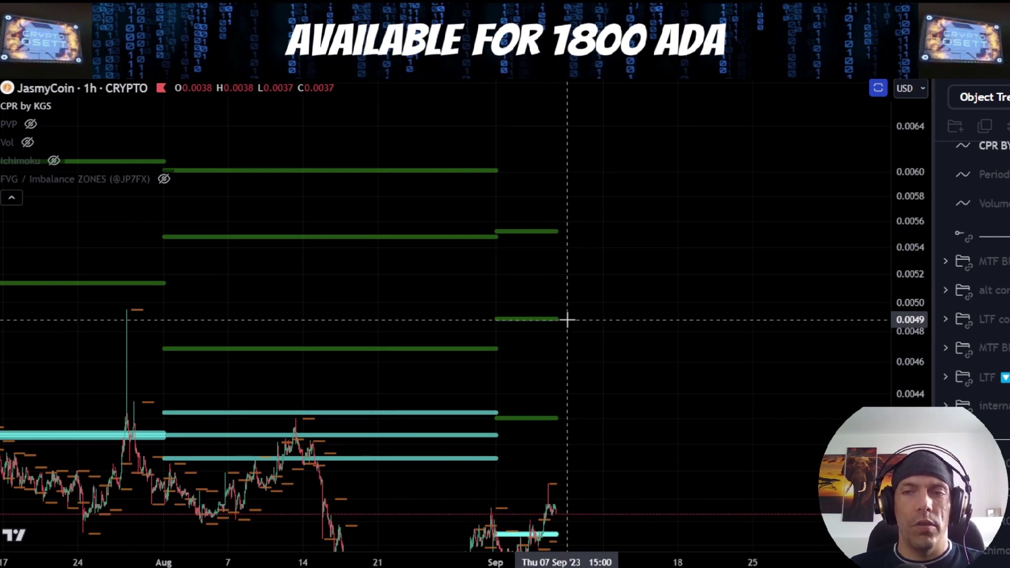
{"action": "scroll", "coordinate": [588, 234], "scroll_direction": "down", "scroll_amount": 2}
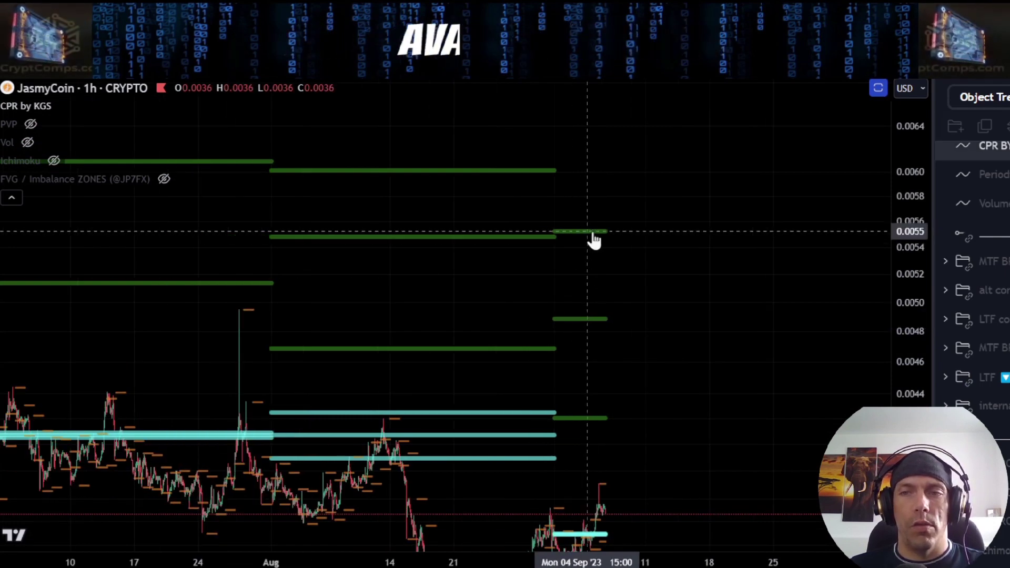
{"action": "left_click_drag", "start_coordinate": [732, 422], "coordinate": [733, 322]}
- Inspect the red monthly CPR support levels below price for September, and return to the early-September price action
{"action": "left_click_drag", "start_coordinate": [797, 421], "coordinate": [650, 186]}
{"action": "left_click_drag", "start_coordinate": [504, 339], "coordinate": [528, 422]}
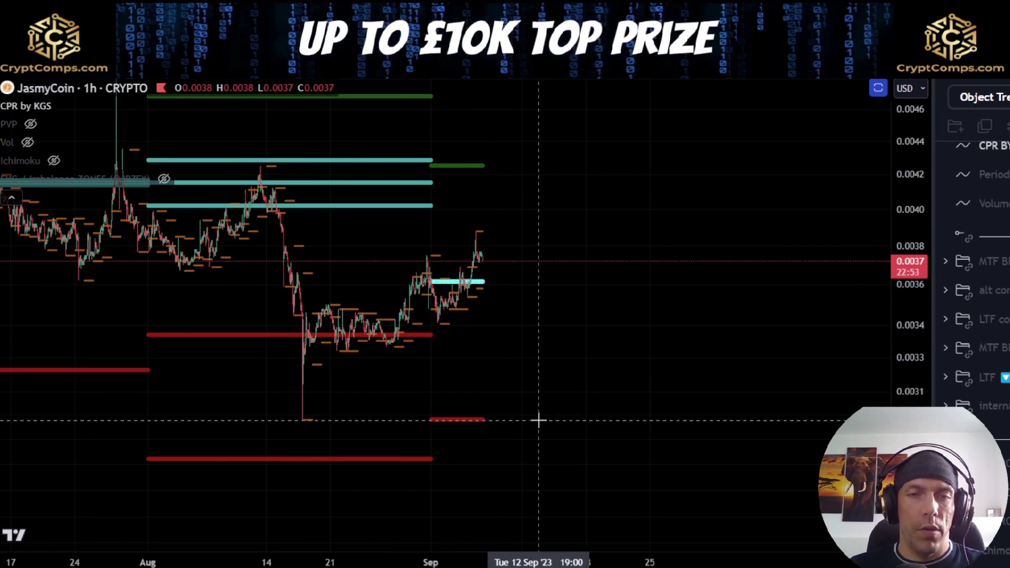
{"action": "left_click_drag", "start_coordinate": [525, 479], "coordinate": [578, 333]}
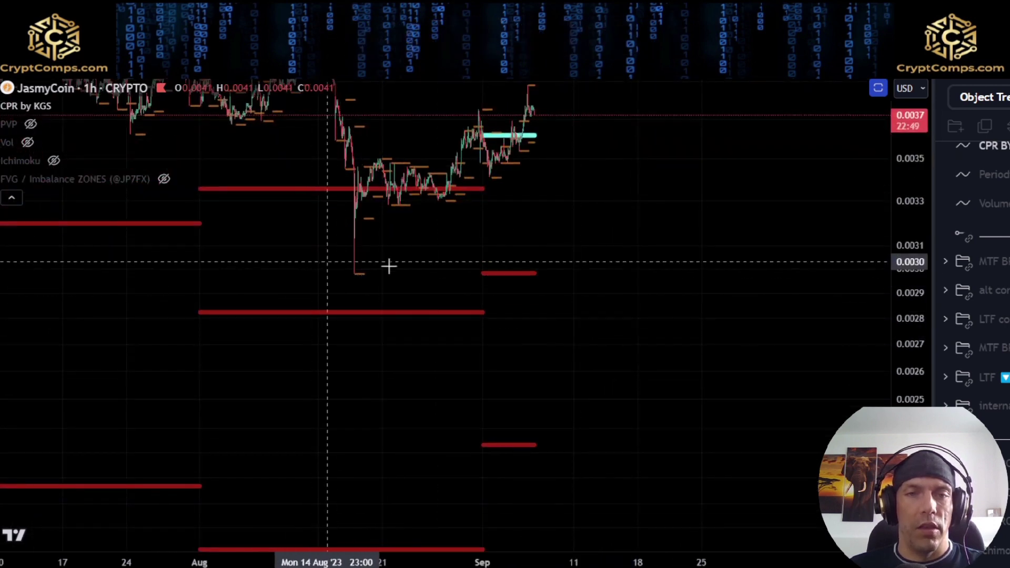
{"action": "left_click_drag", "start_coordinate": [686, 399], "coordinate": [611, 154]}
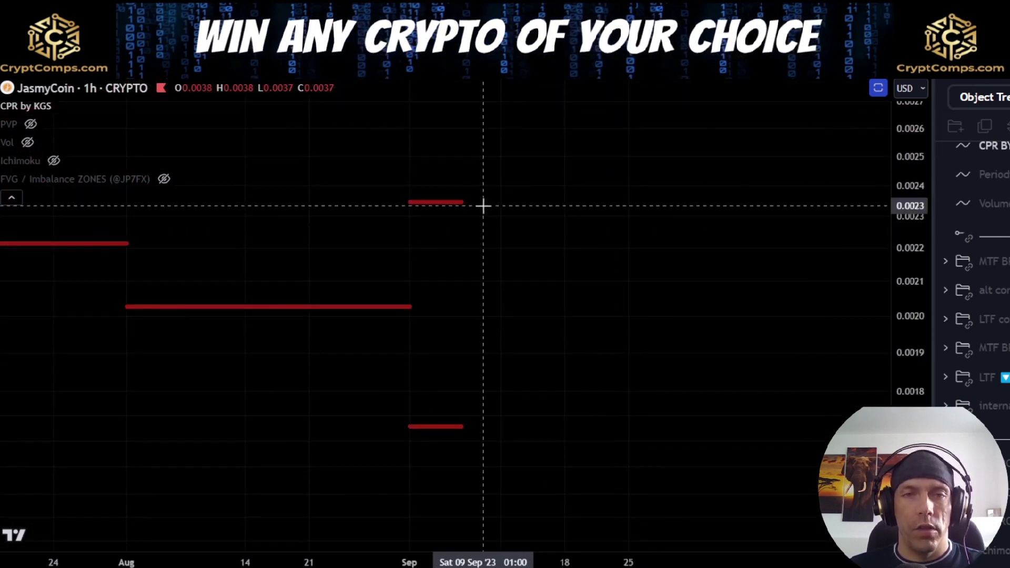
{"action": "left_click_drag", "start_coordinate": [544, 195], "coordinate": [559, 567]}
{"action": "left_click_drag", "start_coordinate": [531, 331], "coordinate": [557, 442]}
{"action": "scroll", "coordinate": [481, 491], "scroll_direction": "up", "scroll_amount": 10}
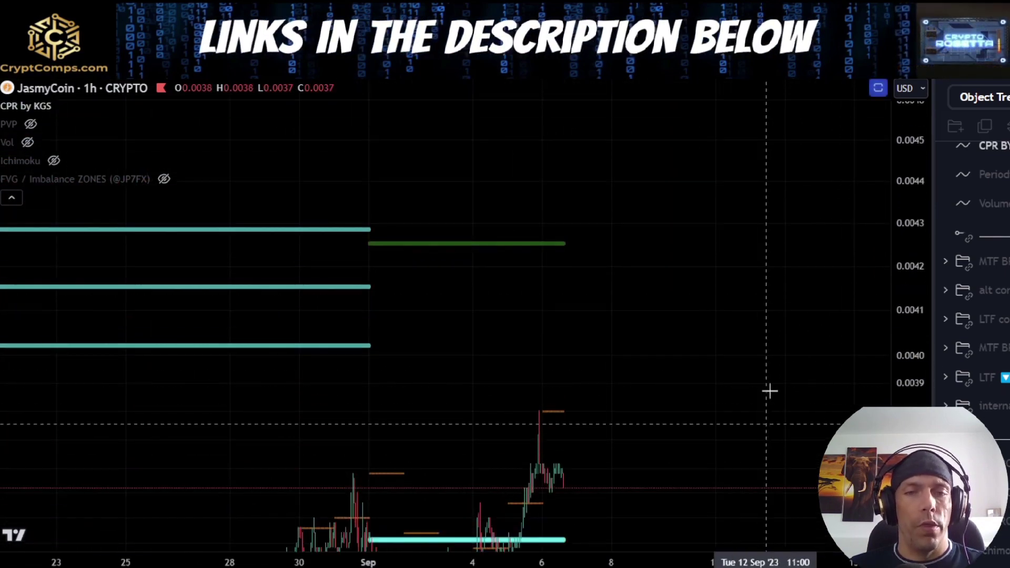
{"action": "left_click_drag", "start_coordinate": [766, 419], "coordinate": [767, 237]}
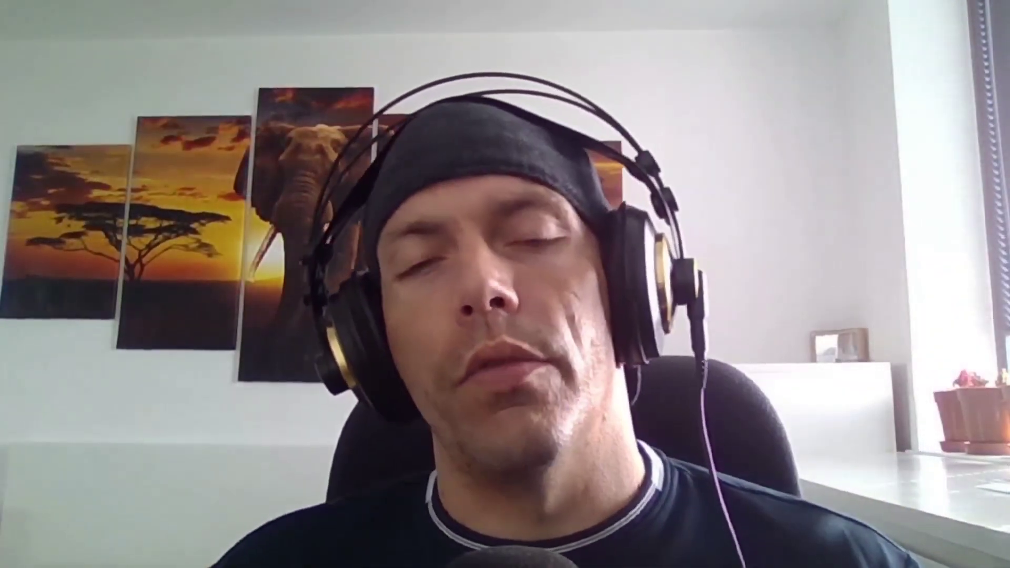